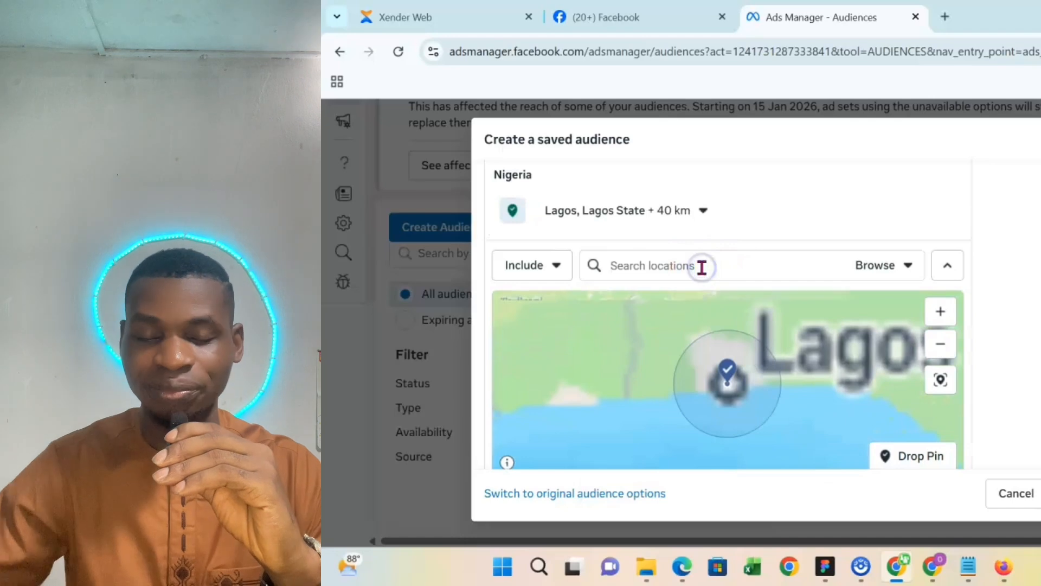
# - Add the cities Benin, Edo State and Port Harcourt, Rivers State to the saved audience's included locations
pyautogui.write('benin')
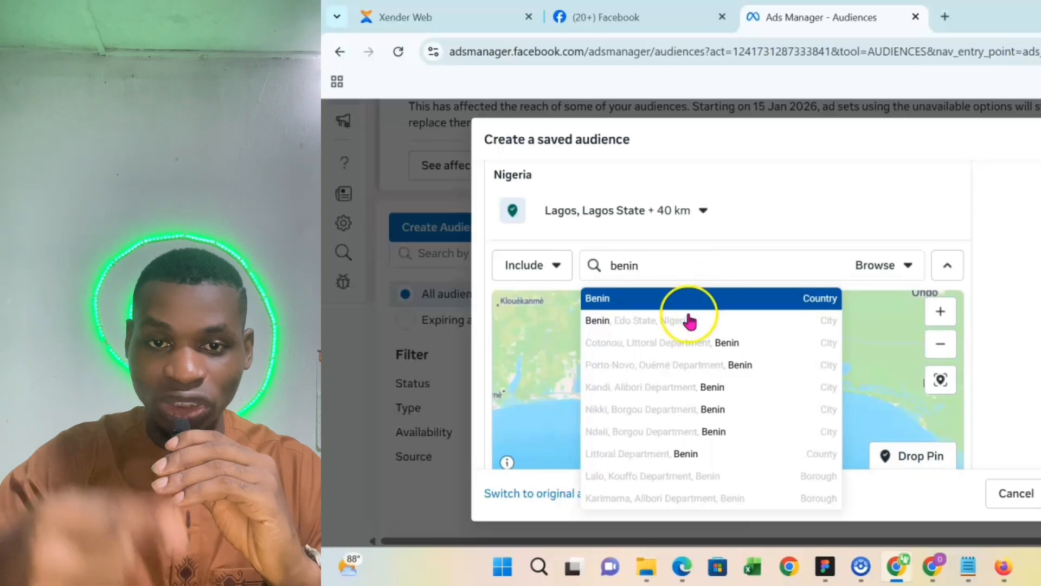
pyautogui.click(708, 325)
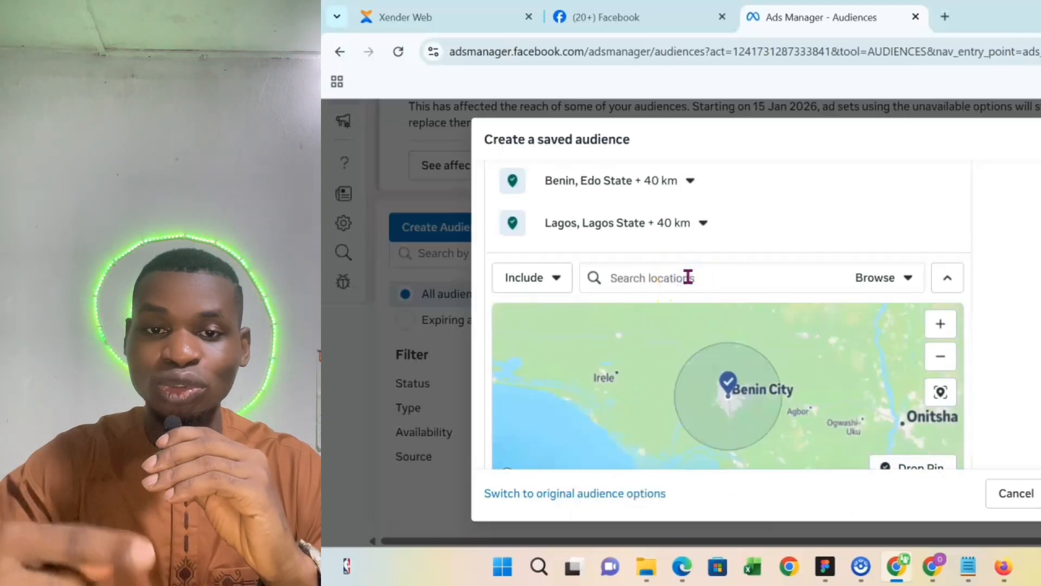
pyautogui.write('port')
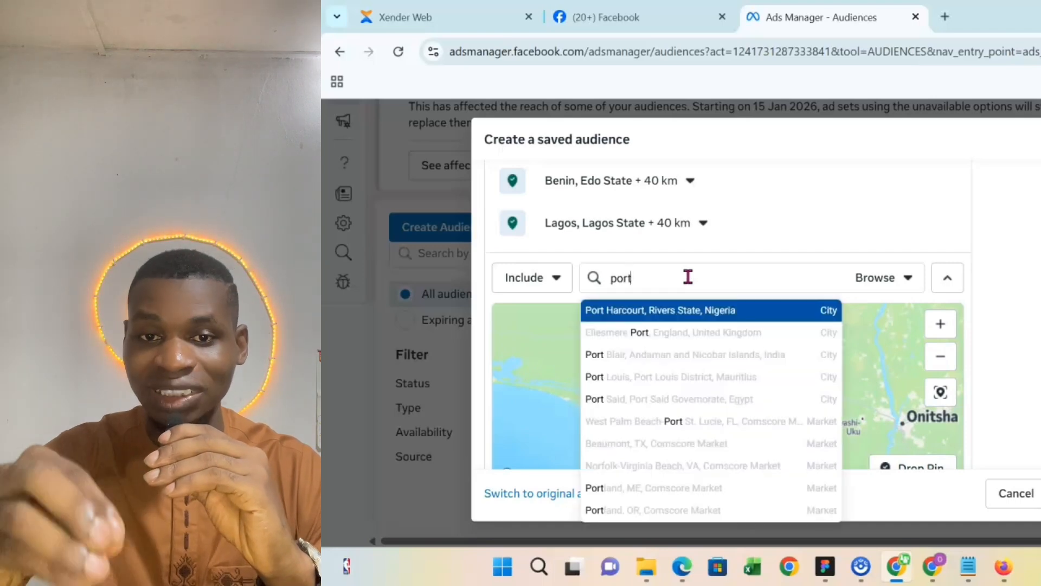
pyautogui.click(712, 312)
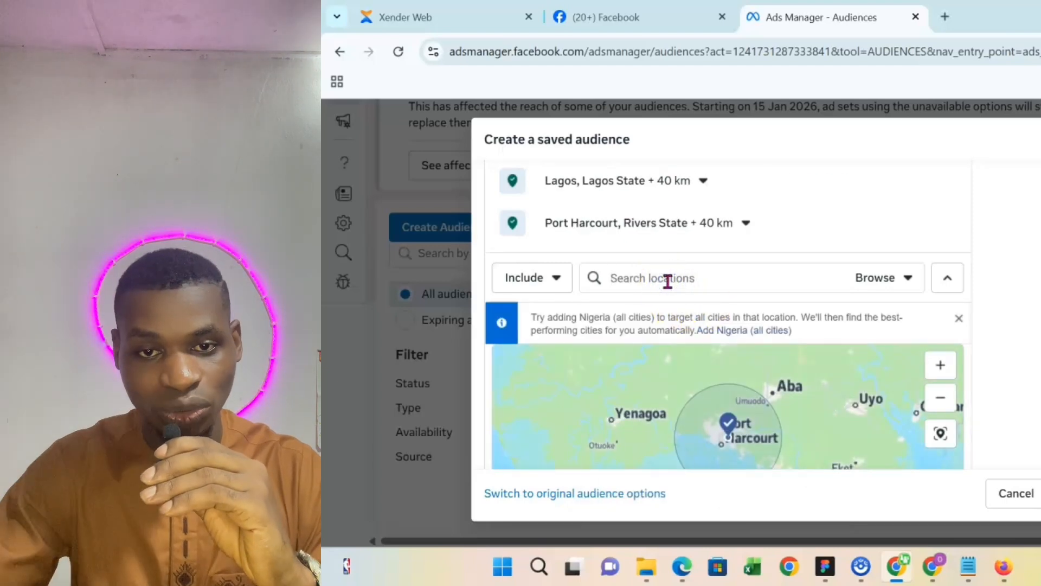
pyautogui.write('a')
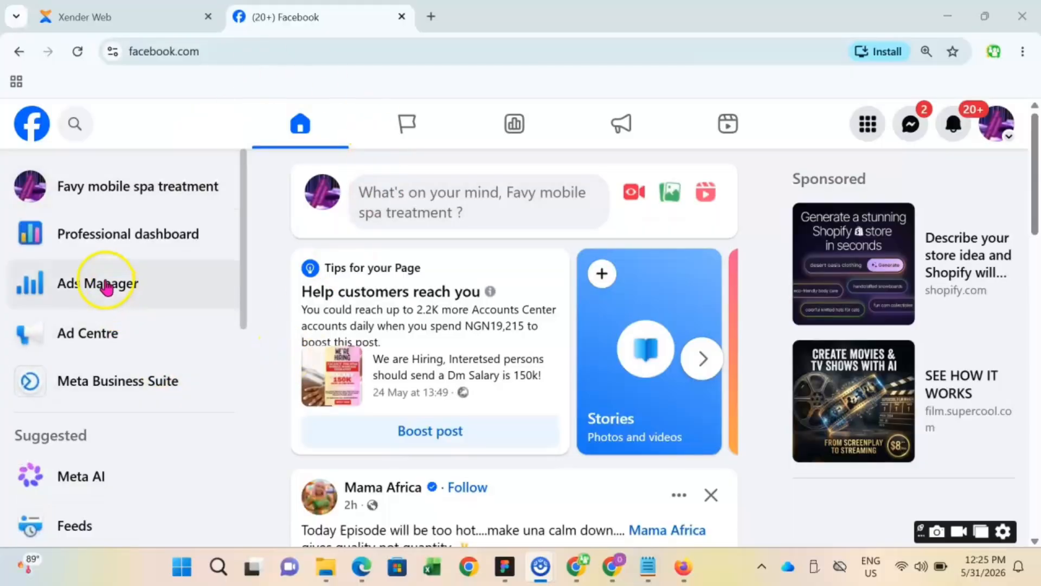
# - Open Ads Manager from the Facebook home page in a new browser tab and switch to it
pyautogui.click(107, 286)
pyautogui.rightClick(167, 283)
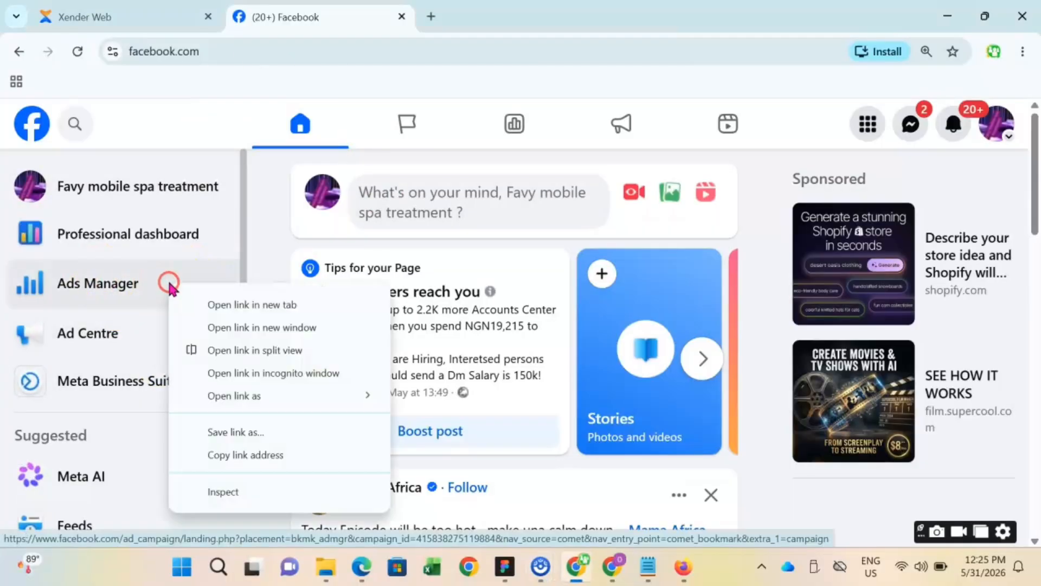
pyautogui.click(237, 305)
pyautogui.click(487, 19)
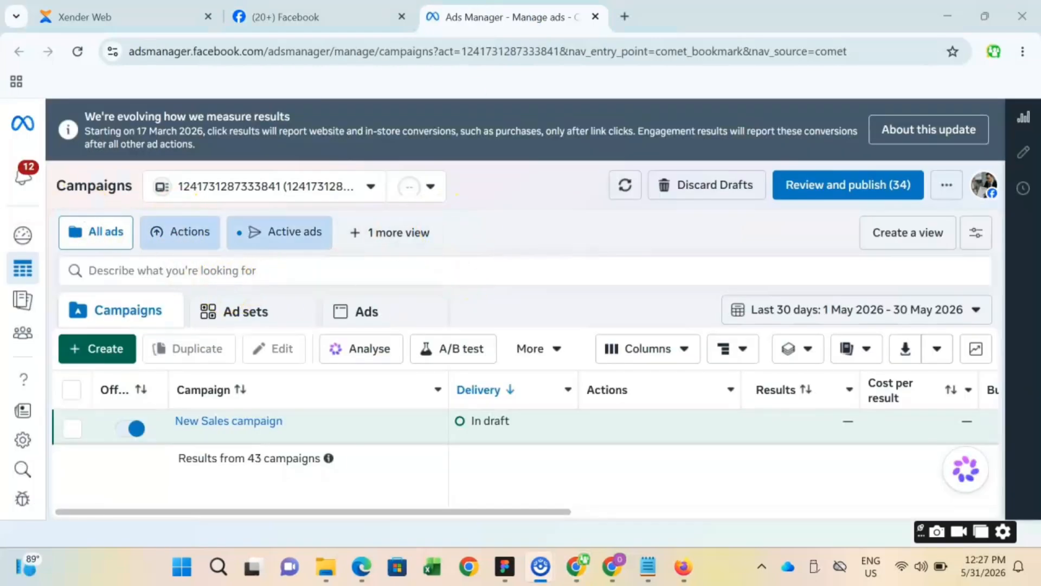
# - Go to the Audiences section and start a new saved audience named "test add manager"
pyautogui.moveTo(16, 252)
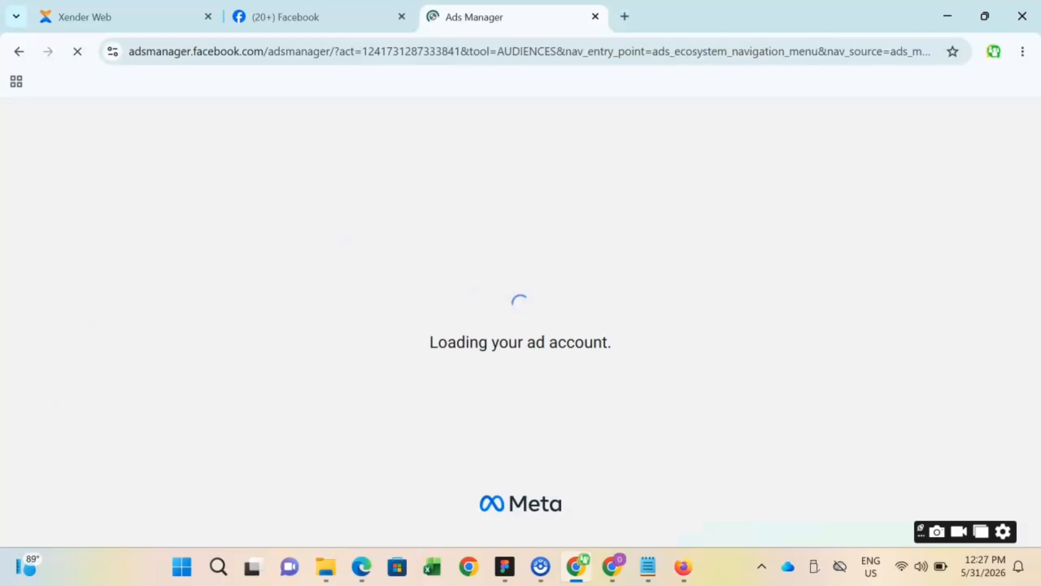
pyautogui.scroll(-5, 375, 272)
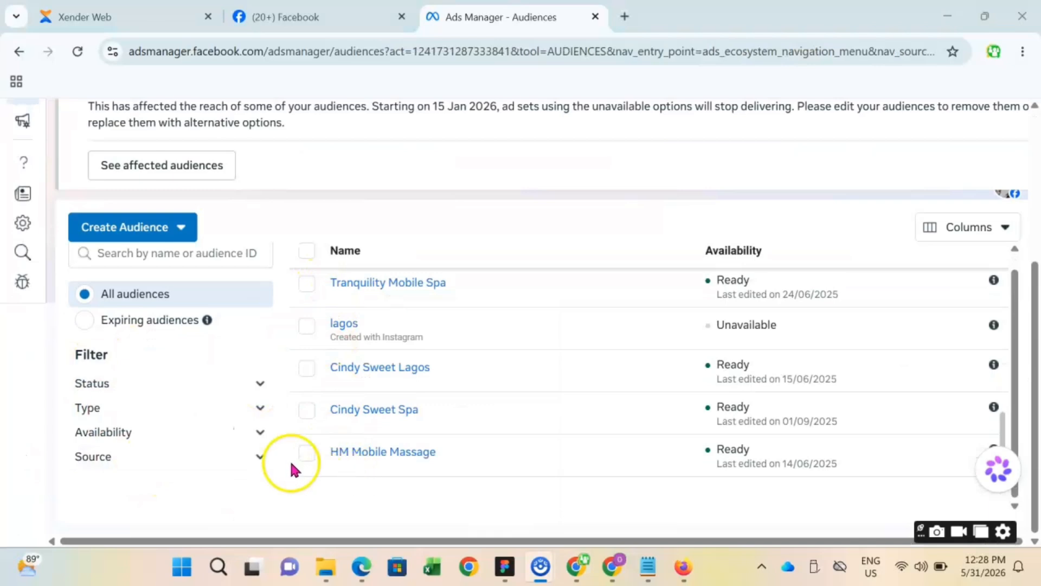
pyautogui.click(158, 234)
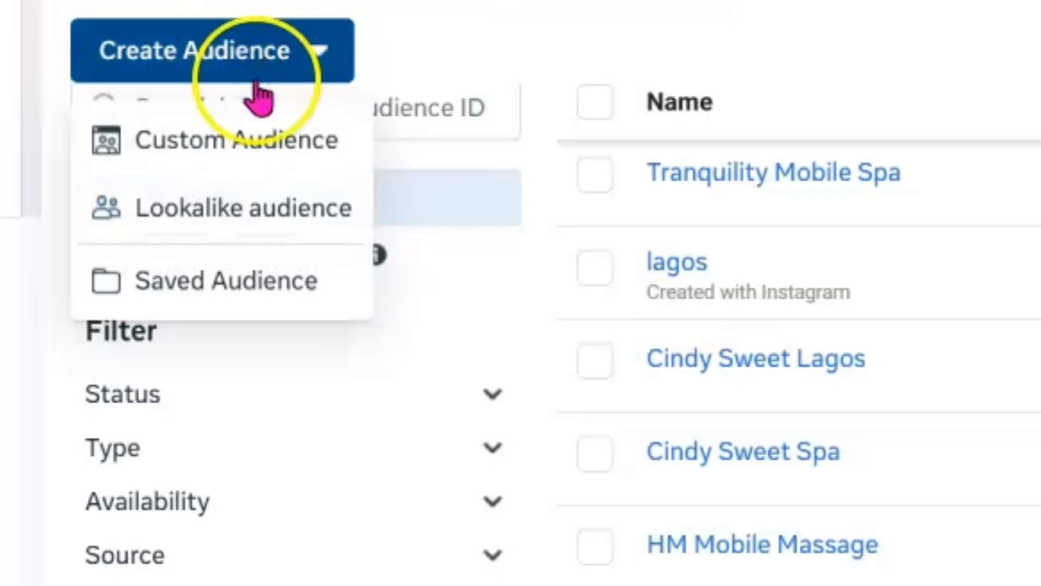
pyautogui.click(247, 293)
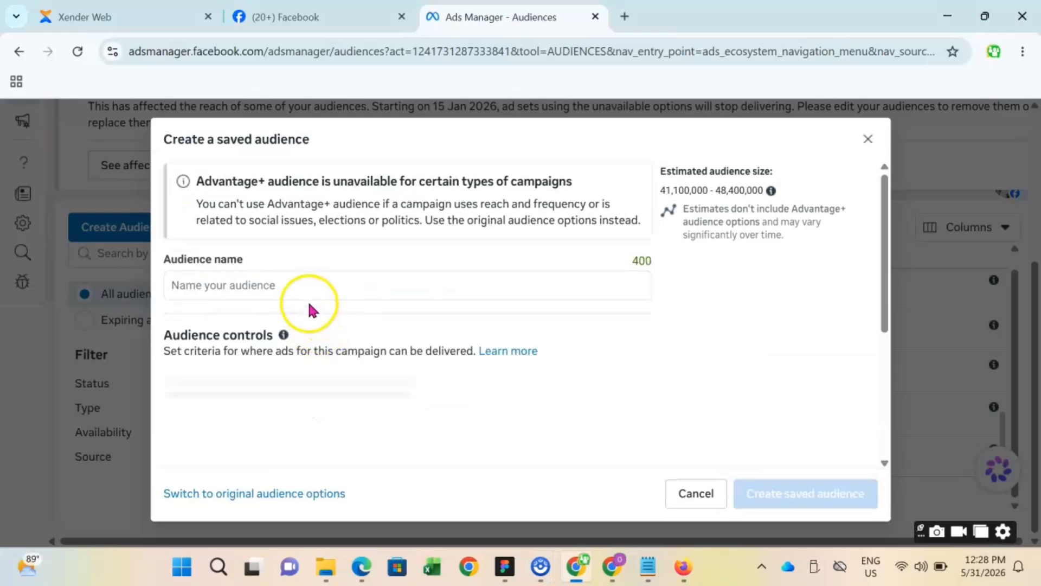
pyautogui.click(314, 285)
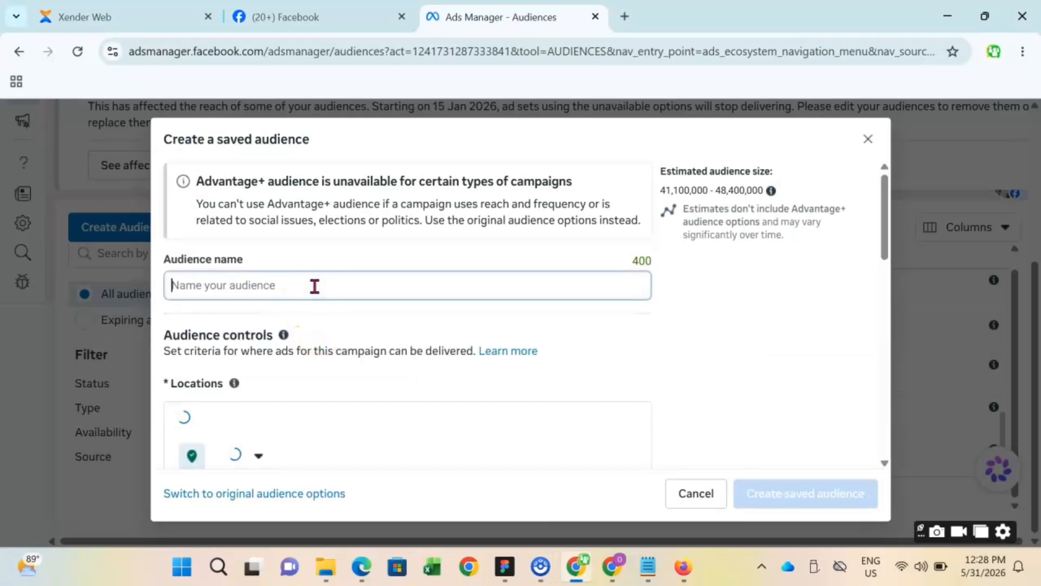
pyautogui.write('test add manager')
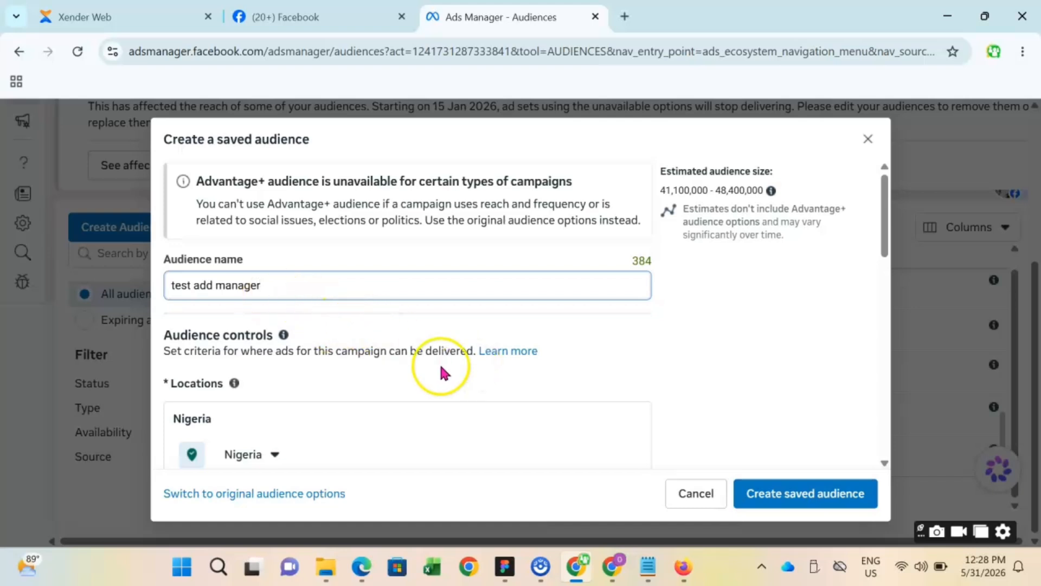
# - Set the audience's included location to the city of Lagos, Lagos State, Nigeria
pyautogui.scroll(-1, 594, 344)
pyautogui.scroll(-3, 592, 344)
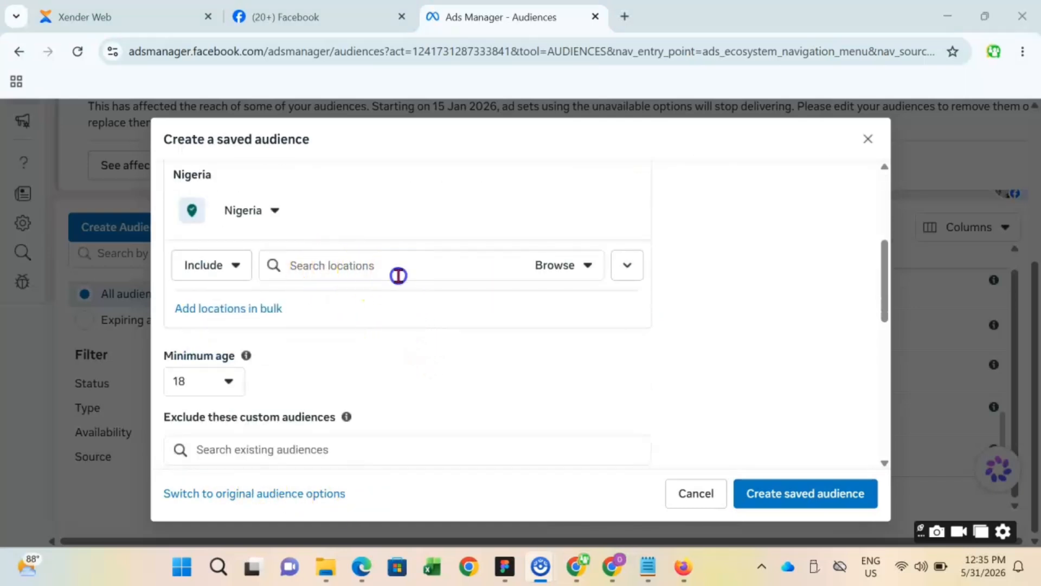
pyautogui.click(398, 275)
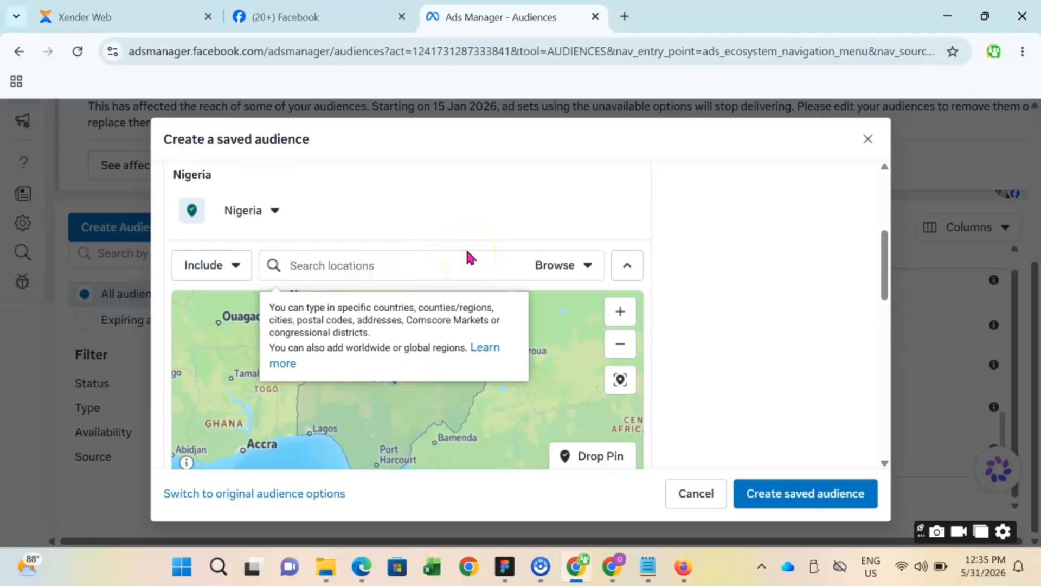
pyautogui.write('lago')
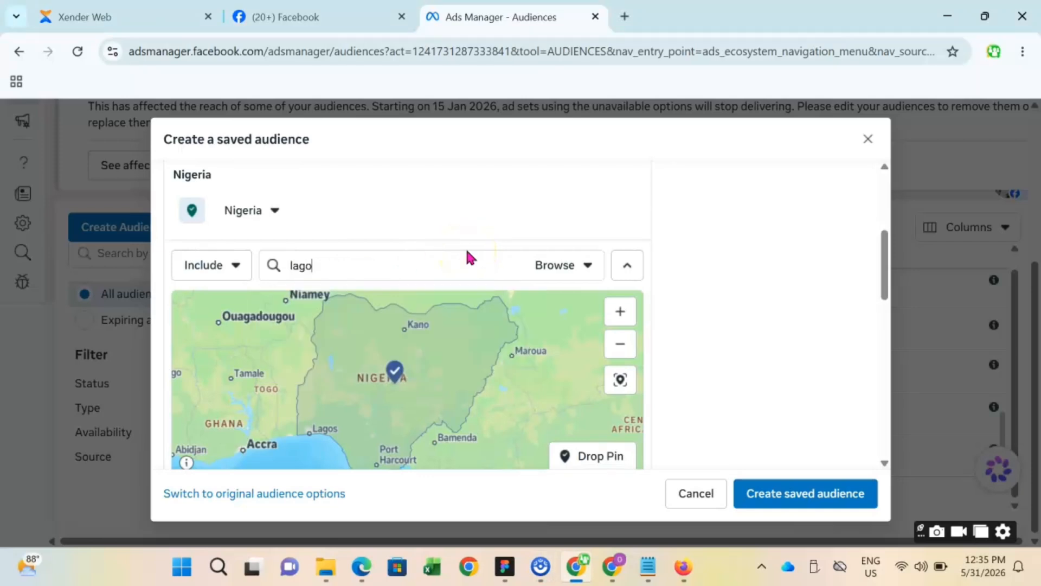
pyautogui.write('s')
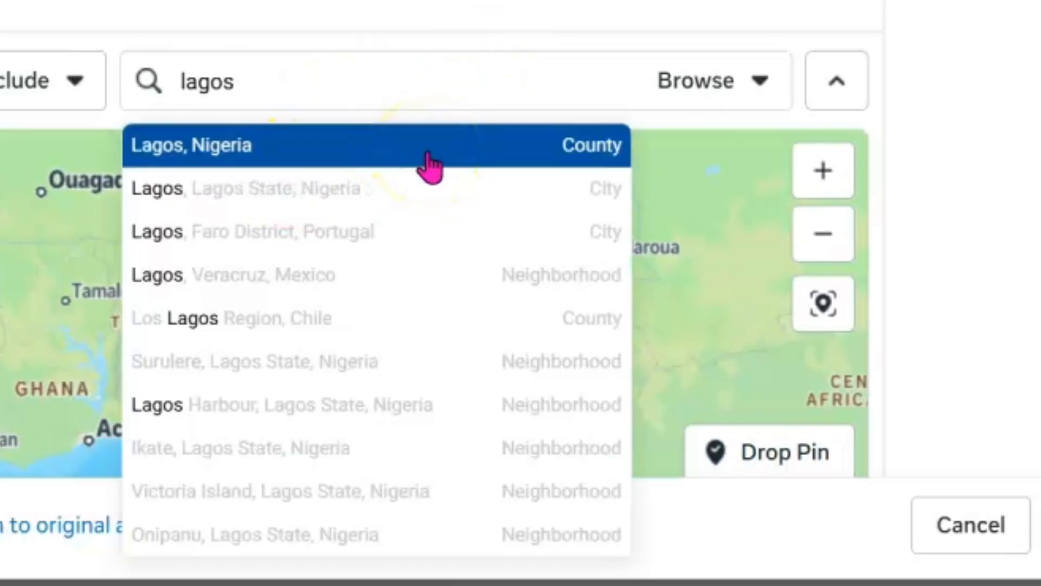
pyautogui.click(341, 205)
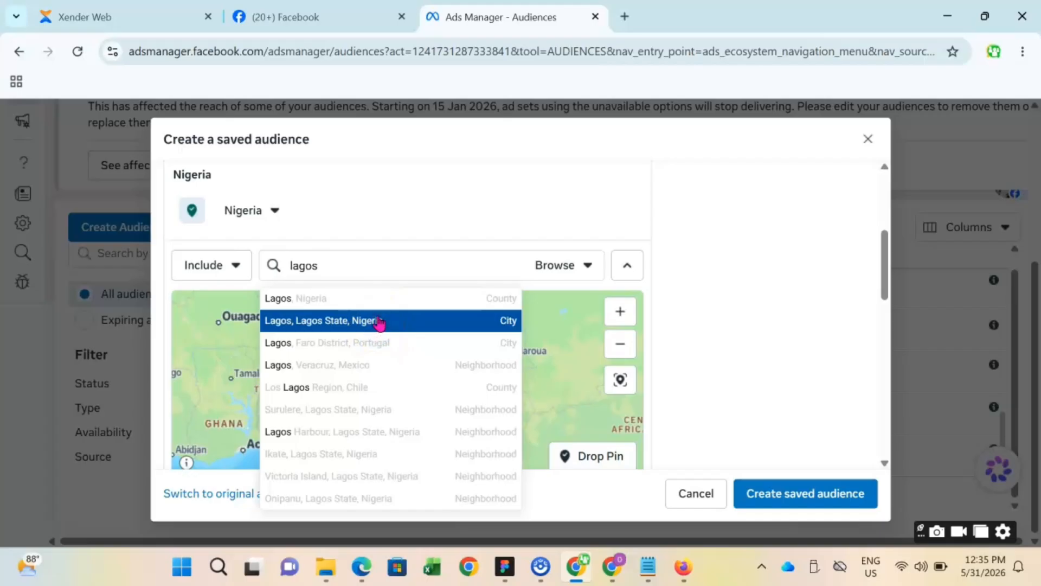
pyautogui.click(380, 321)
# - Include the Nigerian cities Benin, Edo State and Port Harcourt, Rivers State in the audience locations
pyautogui.click(380, 267)
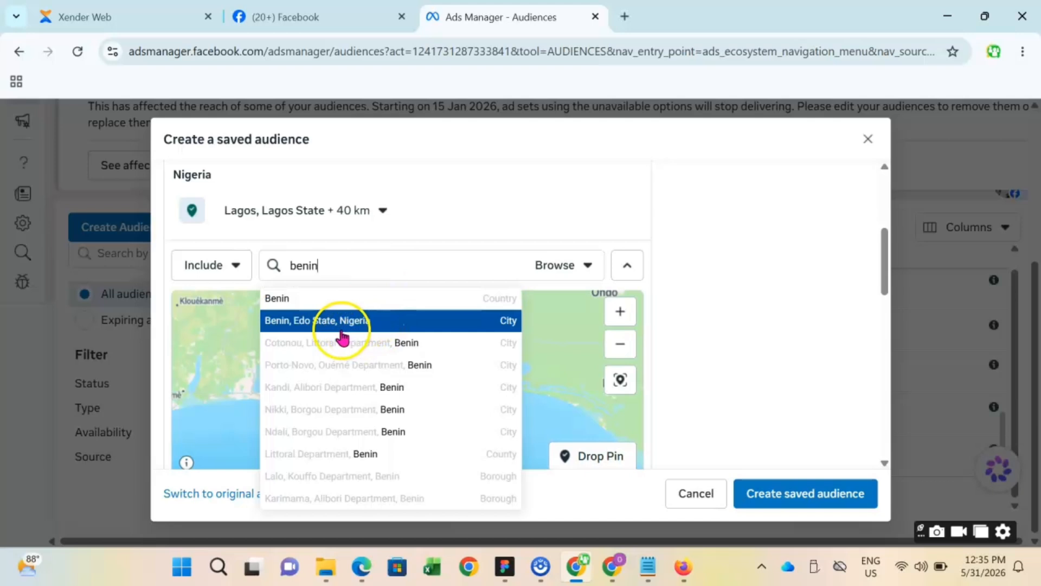
pyautogui.click(390, 328)
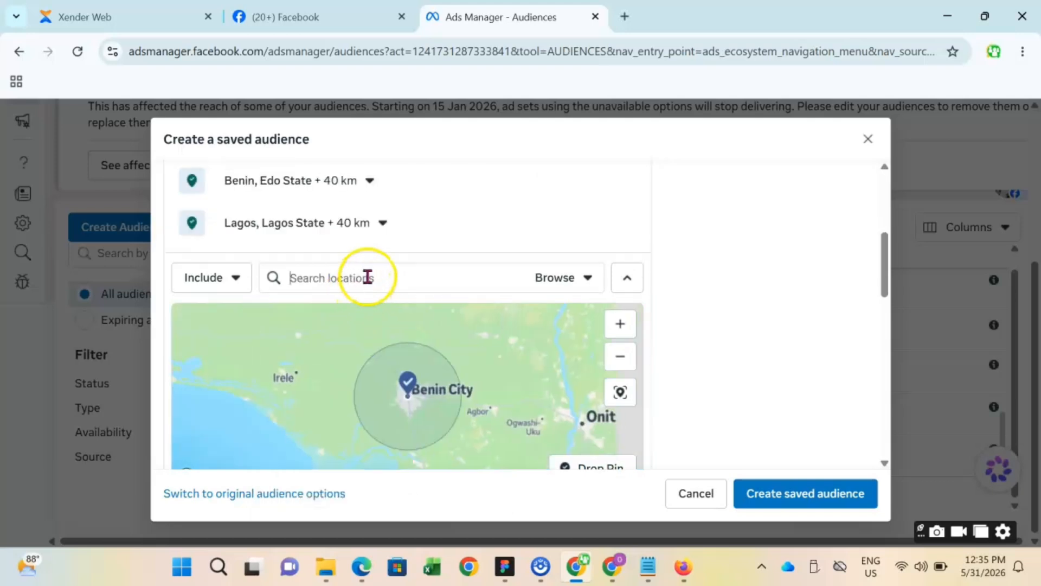
pyautogui.click(368, 278)
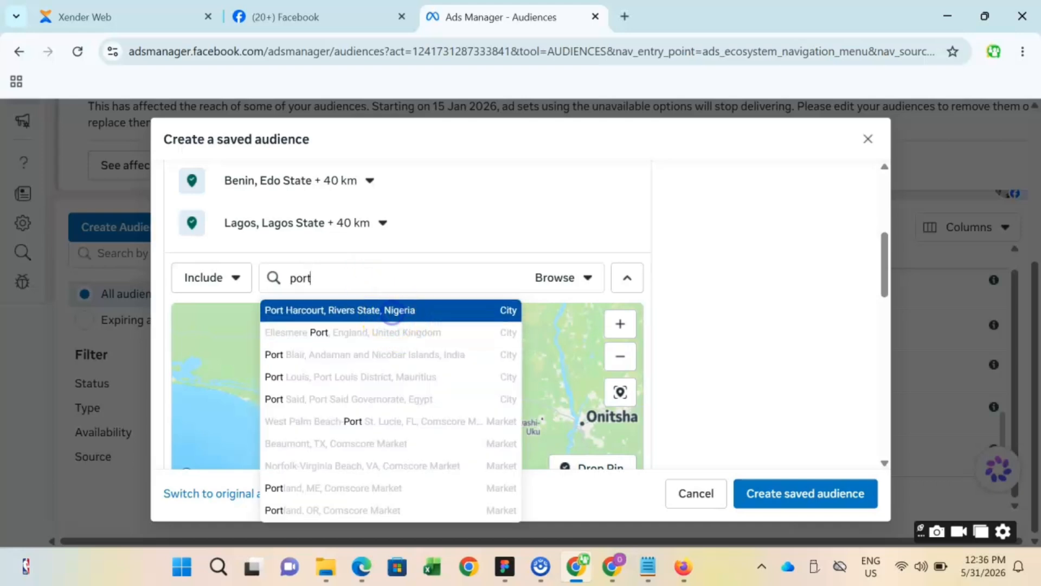
pyautogui.click(391, 314)
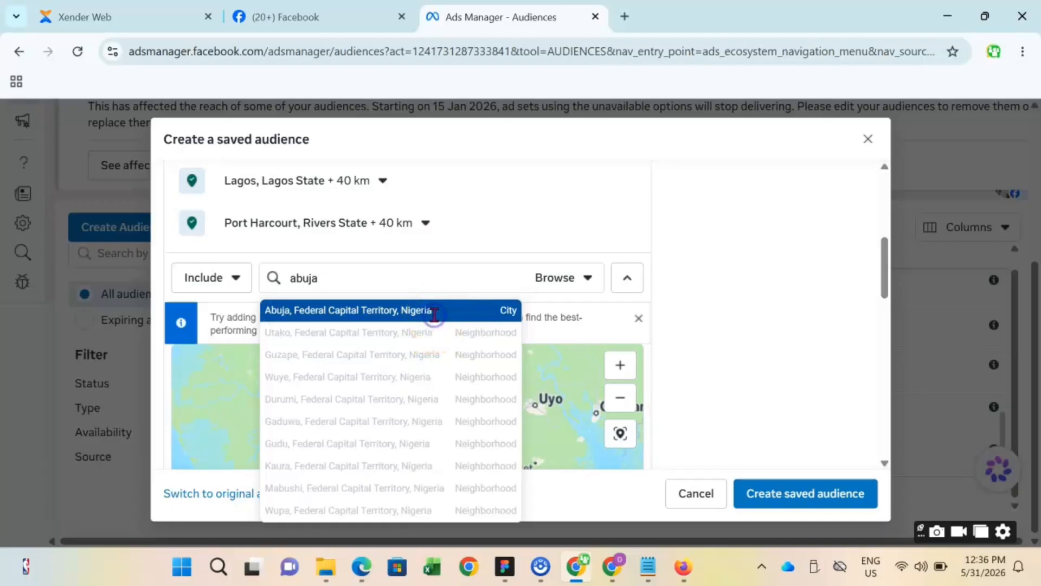
# - Include the city of Abuja, Federal Capital Territory and the county of Imo, Nigeria in the audience locations
pyautogui.click(434, 312)
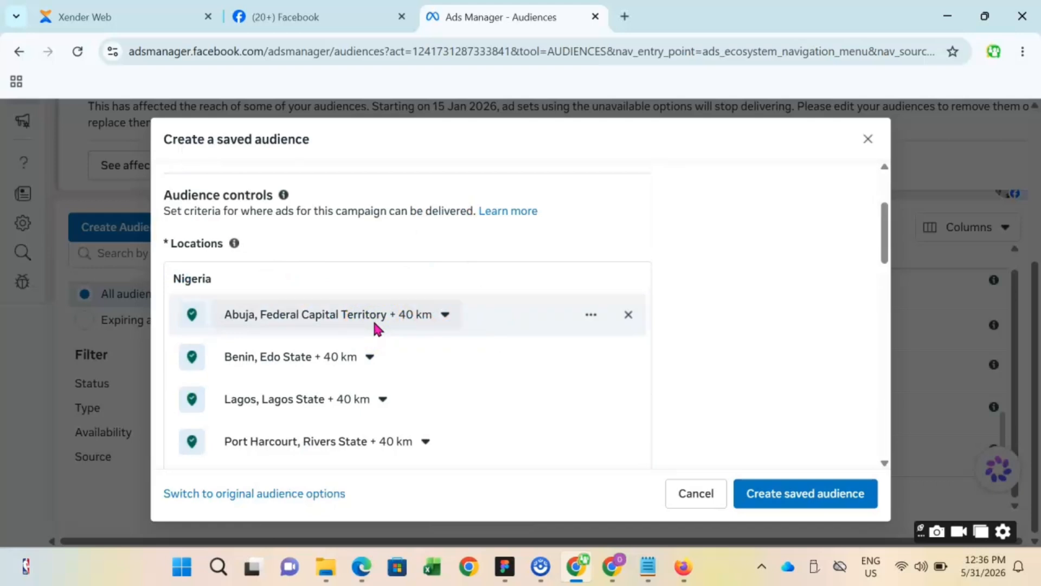
pyautogui.scroll(-3, 374, 321)
pyautogui.scroll(3, 262, 274)
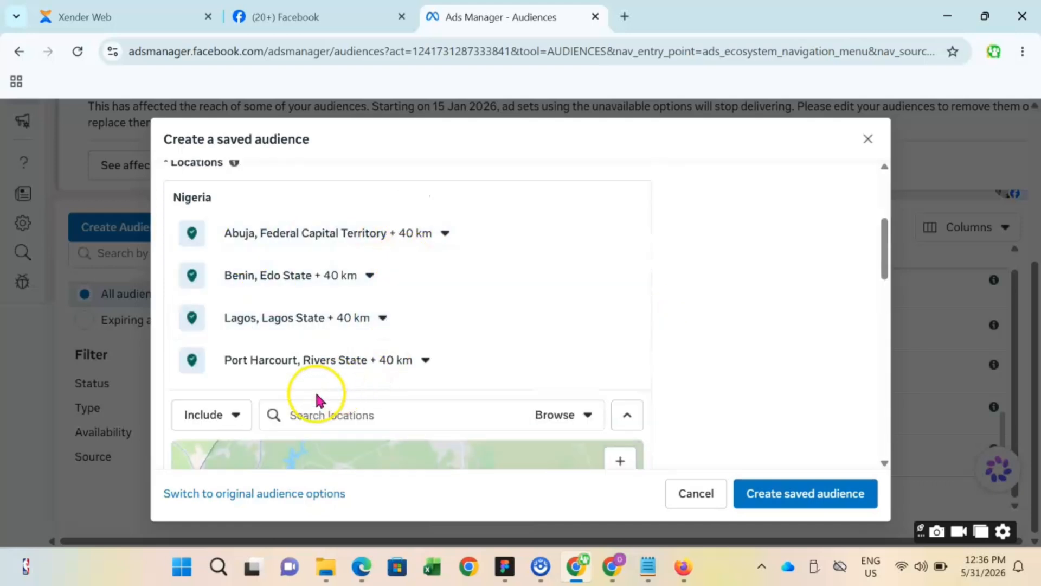
pyautogui.click(366, 412)
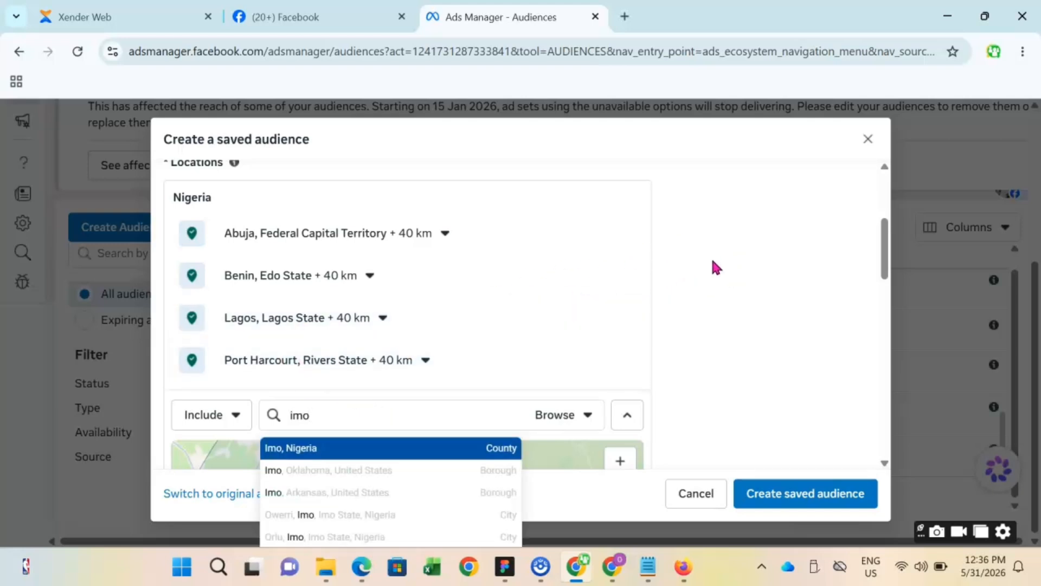
pyautogui.click(347, 448)
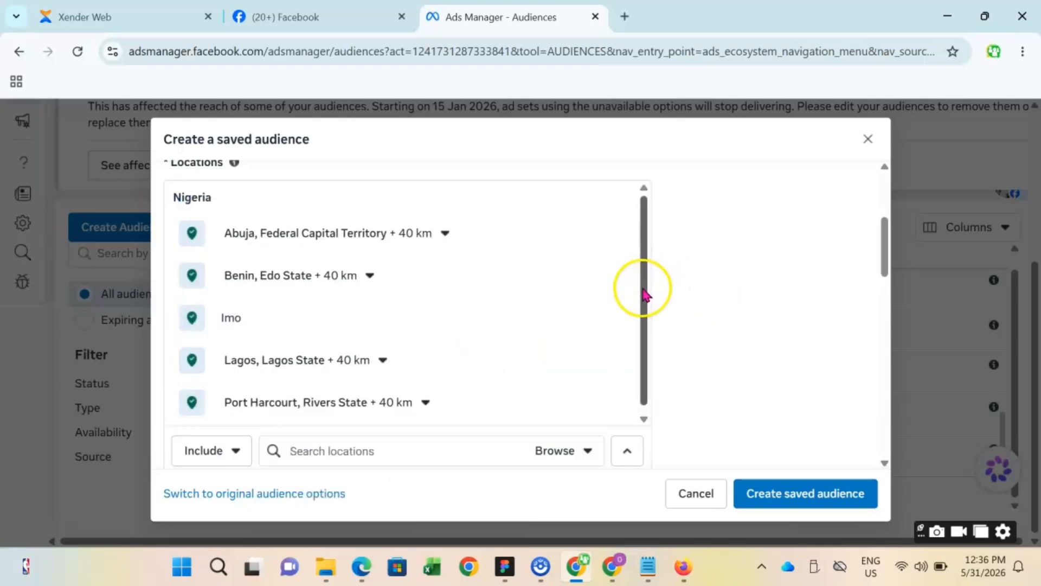
# - Review the list of selected locations and check the estimated audience size
pyautogui.moveTo(643, 289); pyautogui.dragTo(643, 327)
pyautogui.scroll(4, 784, 260)
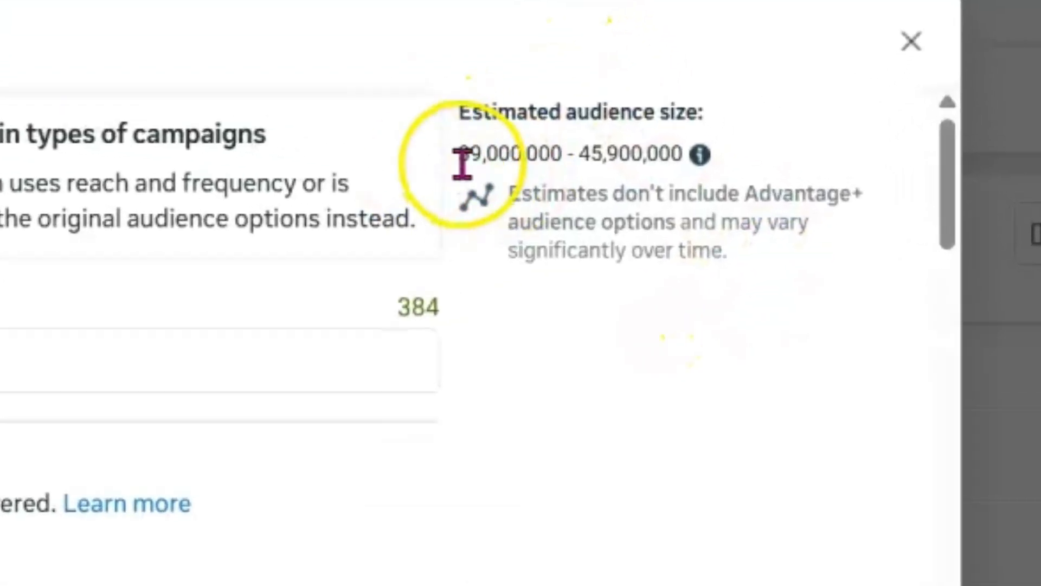
pyautogui.moveTo(662, 190); pyautogui.dragTo(795, 192)
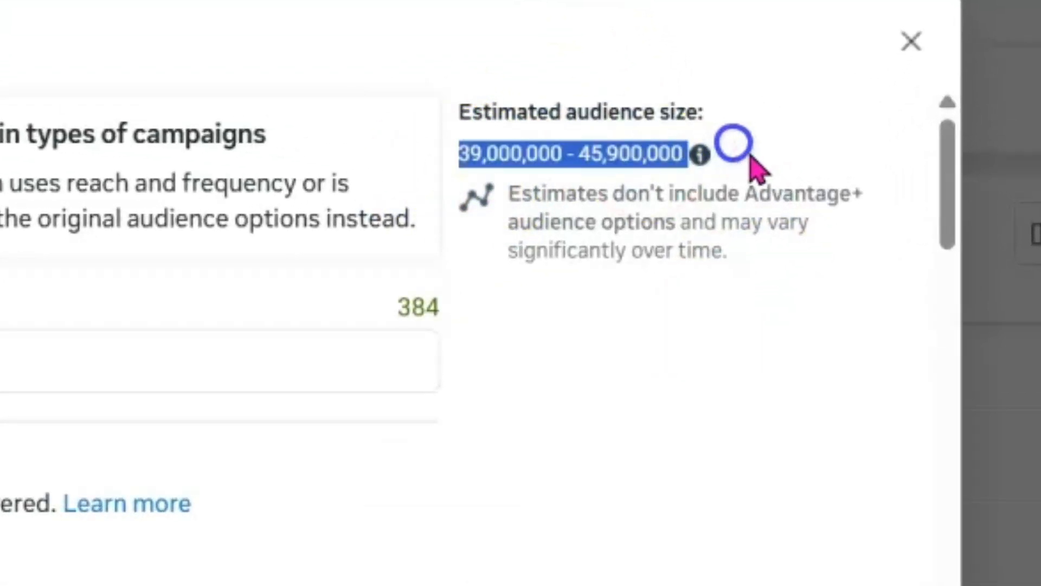
pyautogui.click(714, 304)
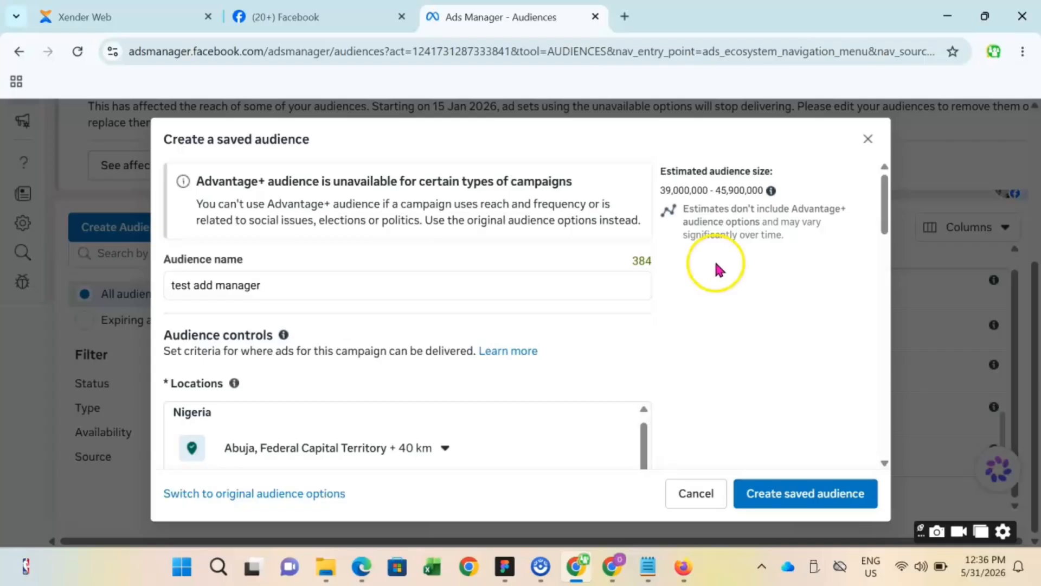
pyautogui.scroll(-5, 716, 268)
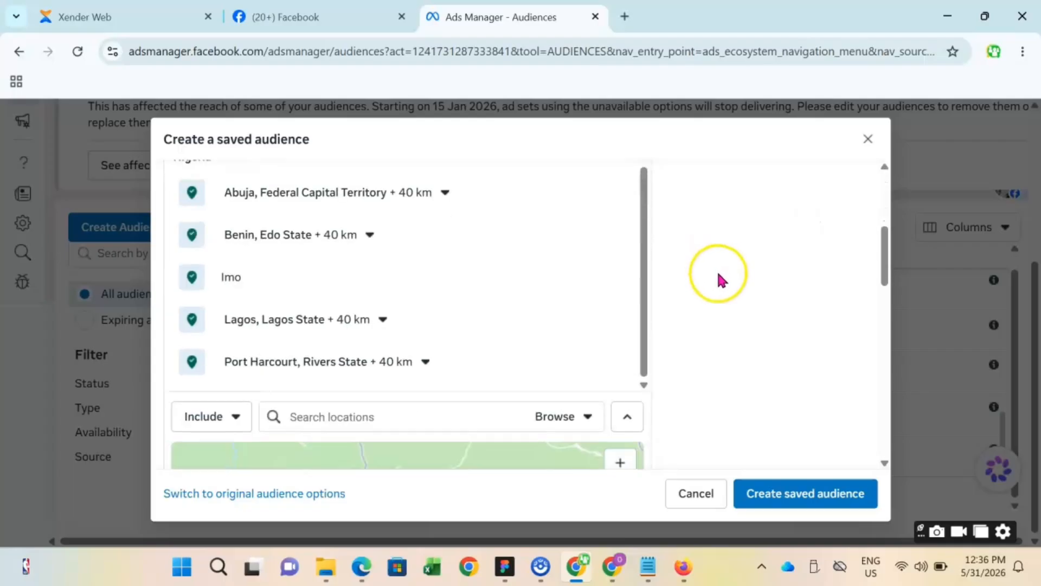
pyautogui.scroll(4, 716, 268)
pyautogui.scroll(-2, 719, 280)
pyautogui.scroll(-2, 718, 281)
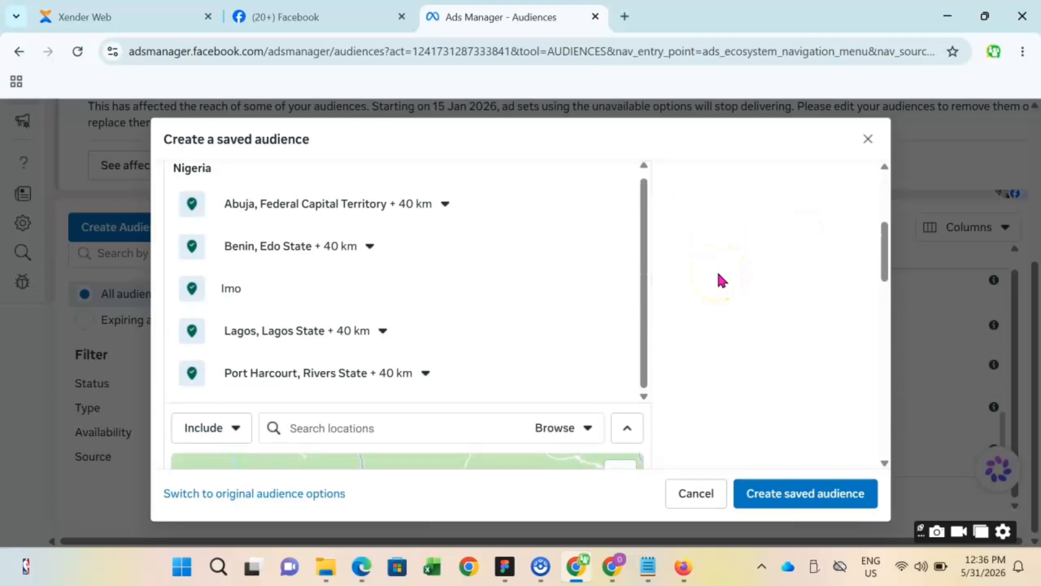
# - Include the neighborhood Ikeja G.R.A, Lagos State and the borough Apa, Ogun State, Nigeria in the audience locations
pyautogui.click(445, 429)
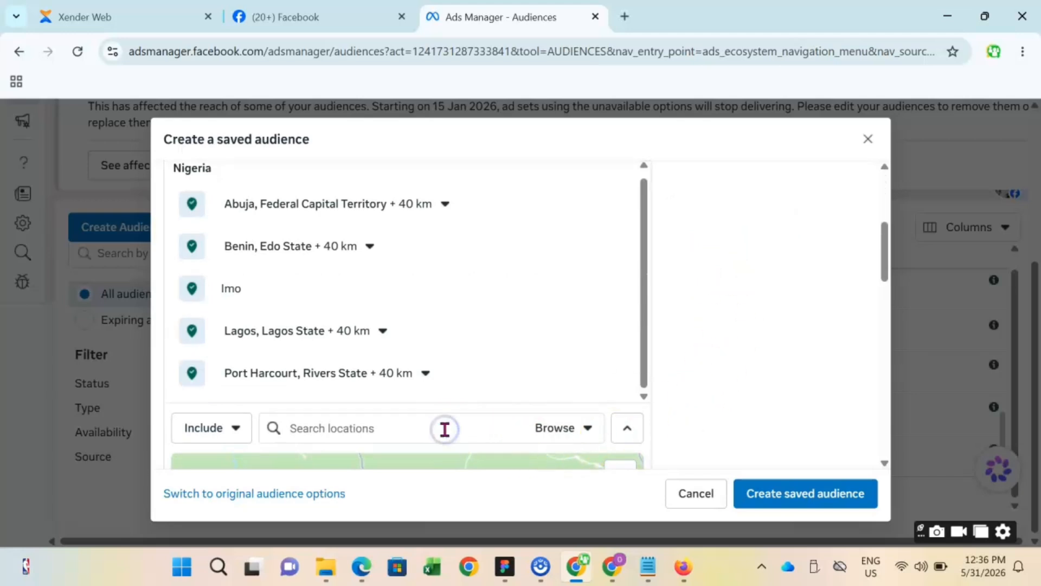
pyautogui.write('ikeja')
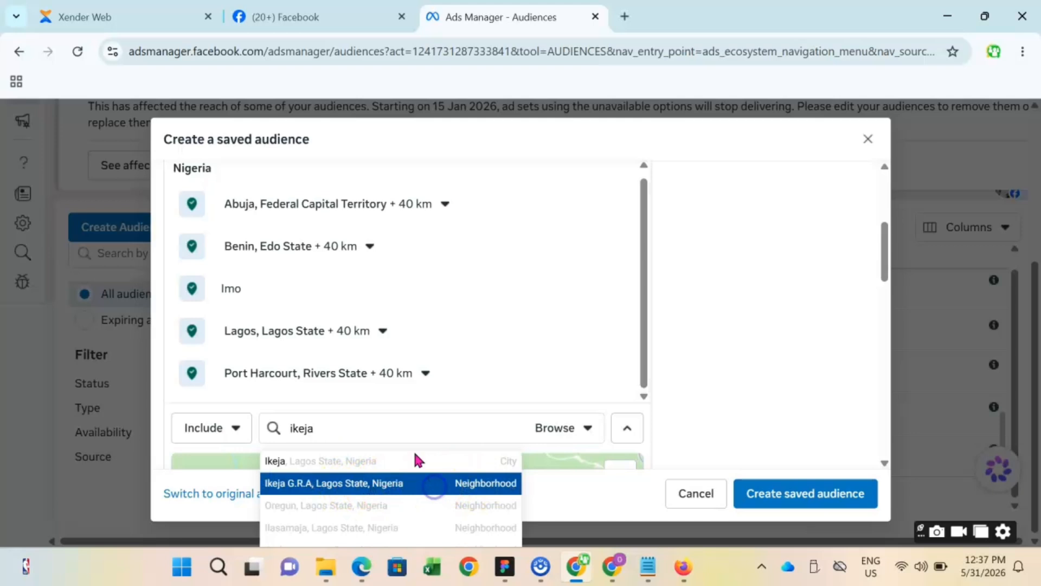
pyautogui.click(333, 428)
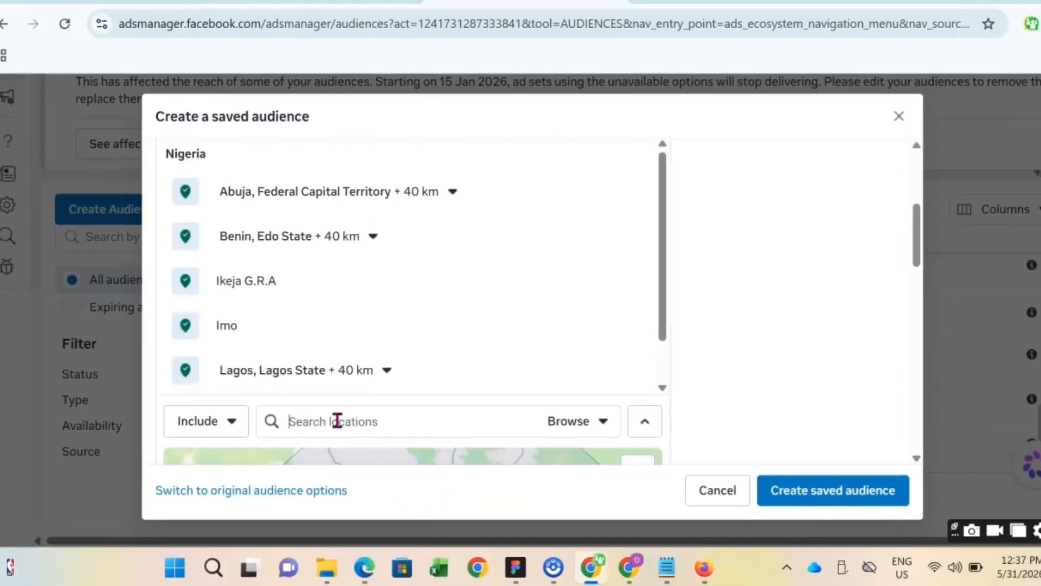
pyautogui.write('apa')
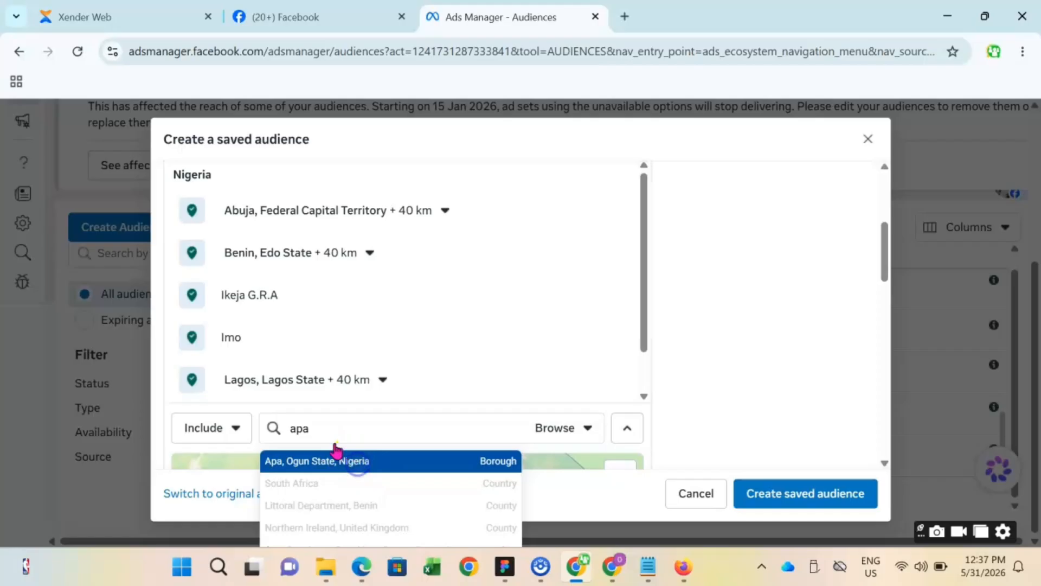
pyautogui.click(404, 374)
# - Include the neighborhood Lekki Peninsula, Lagos State and the place Banana Ireland Lagos, Ojo, Lagos in the audience locations
pyautogui.click(338, 429)
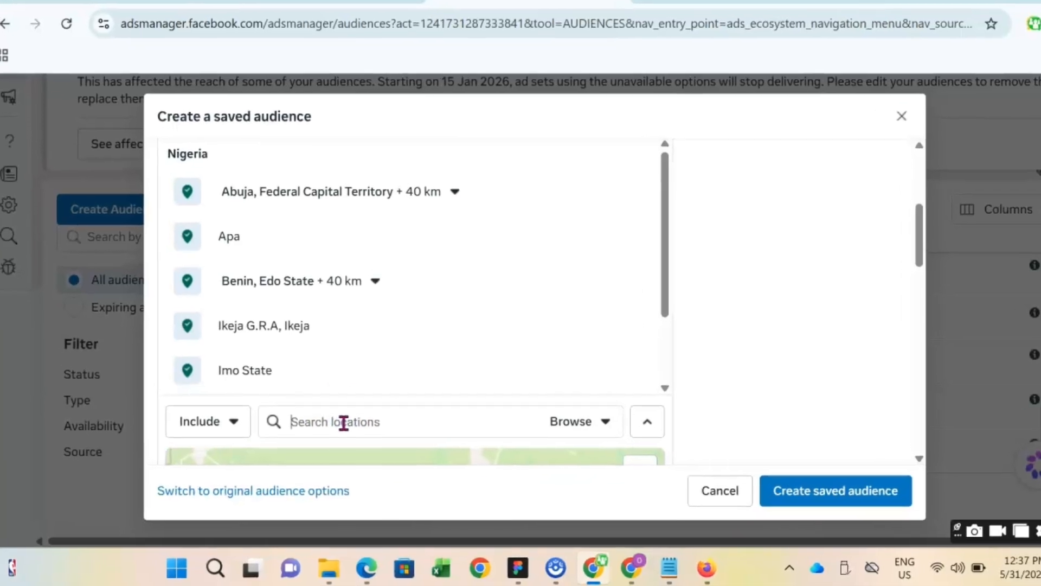
pyautogui.write('lekki')
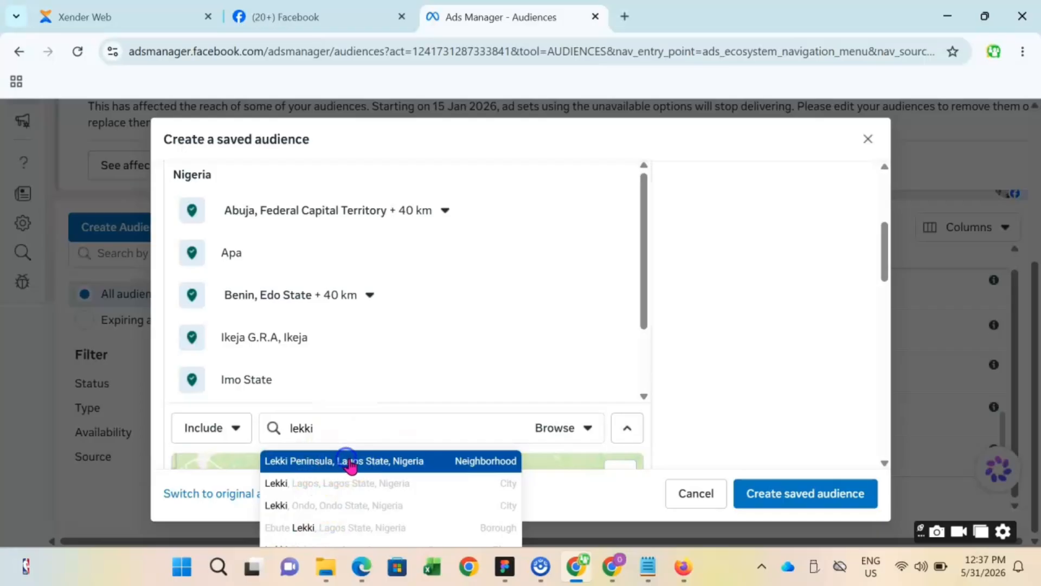
pyautogui.click(406, 393)
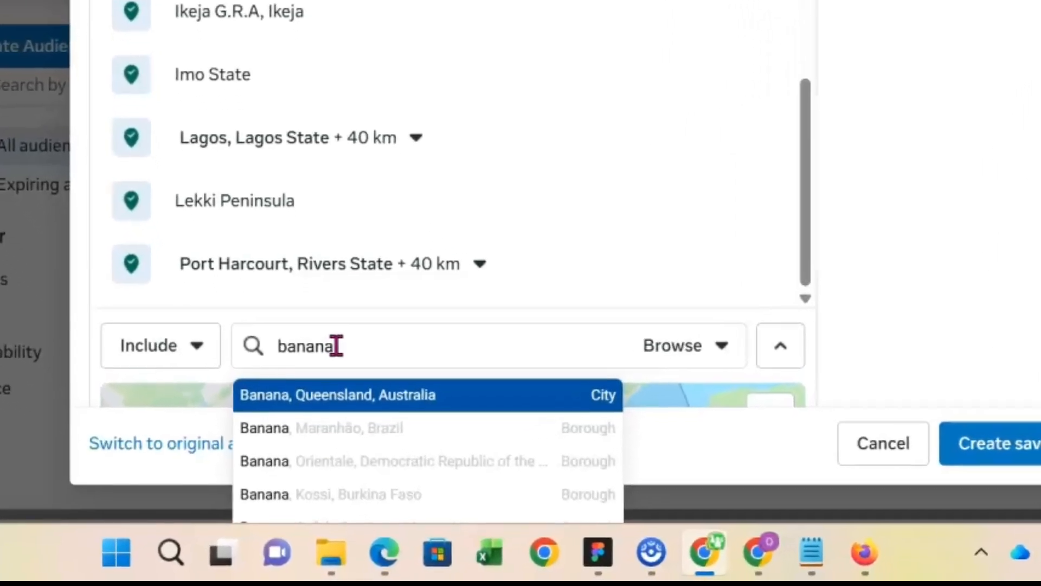
pyautogui.write('ire')
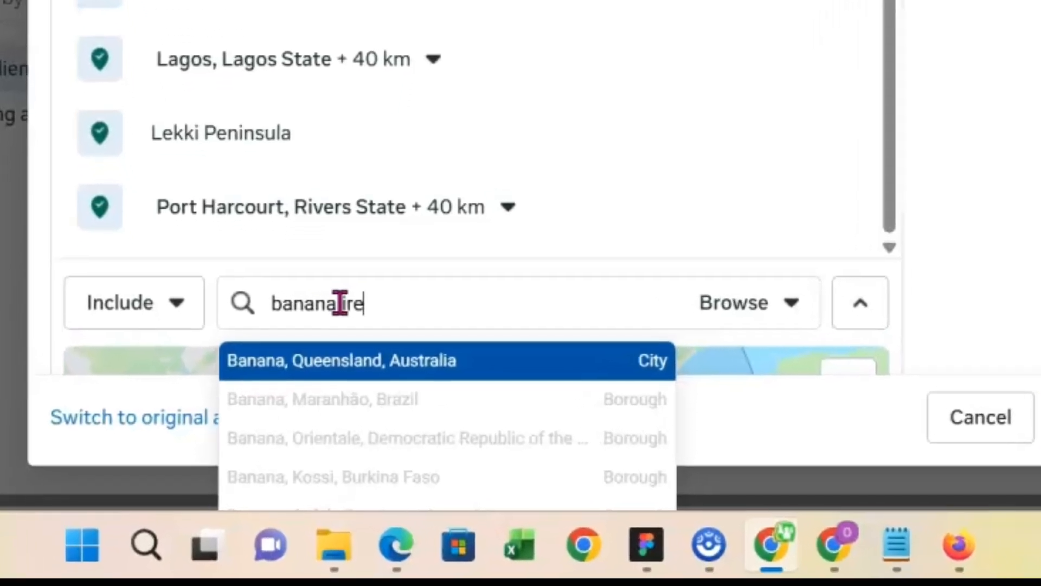
pyautogui.write('land')
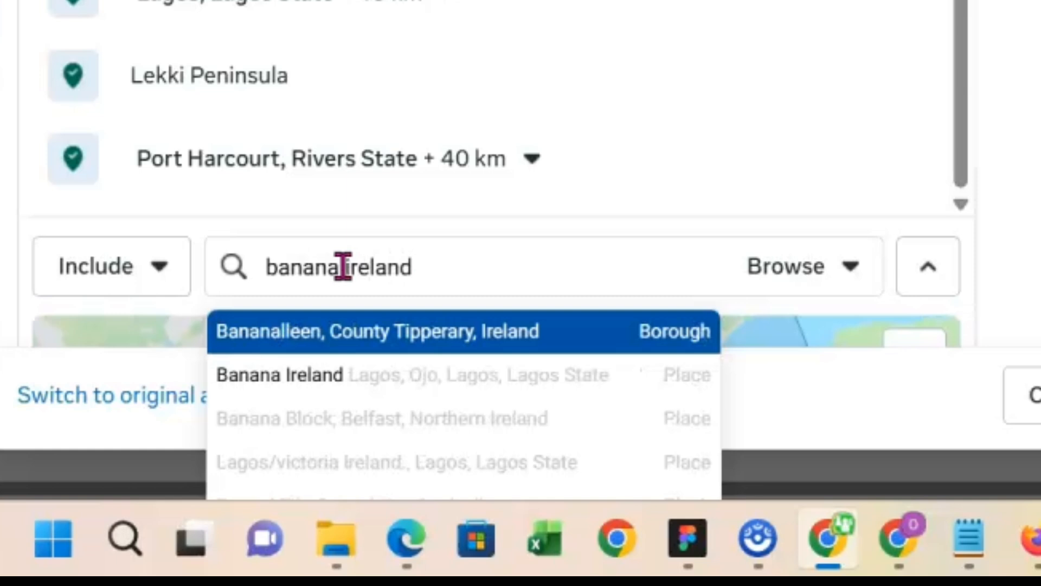
pyautogui.click(341, 267)
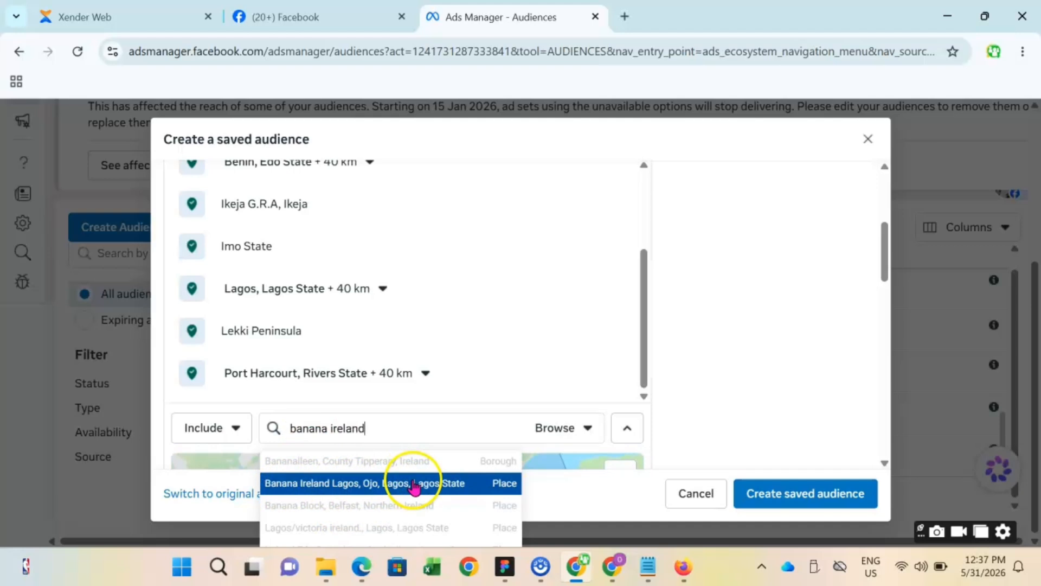
pyautogui.click(414, 483)
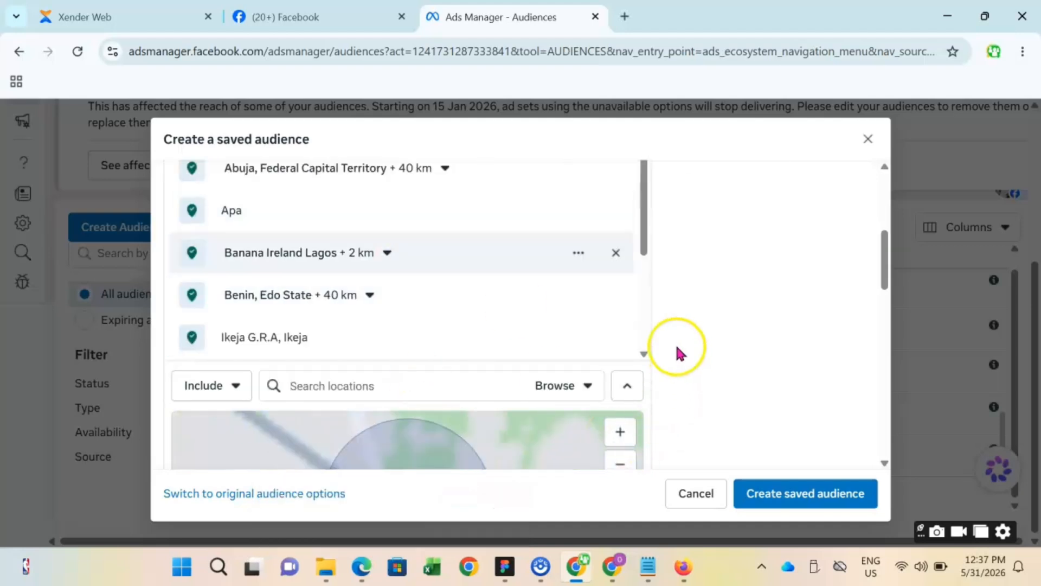
# - Include the neighborhood Magodo, Lagos State, Nigeria in the audience locations
pyautogui.scroll(-1, 671, 246)
pyautogui.scroll(3, 660, 261)
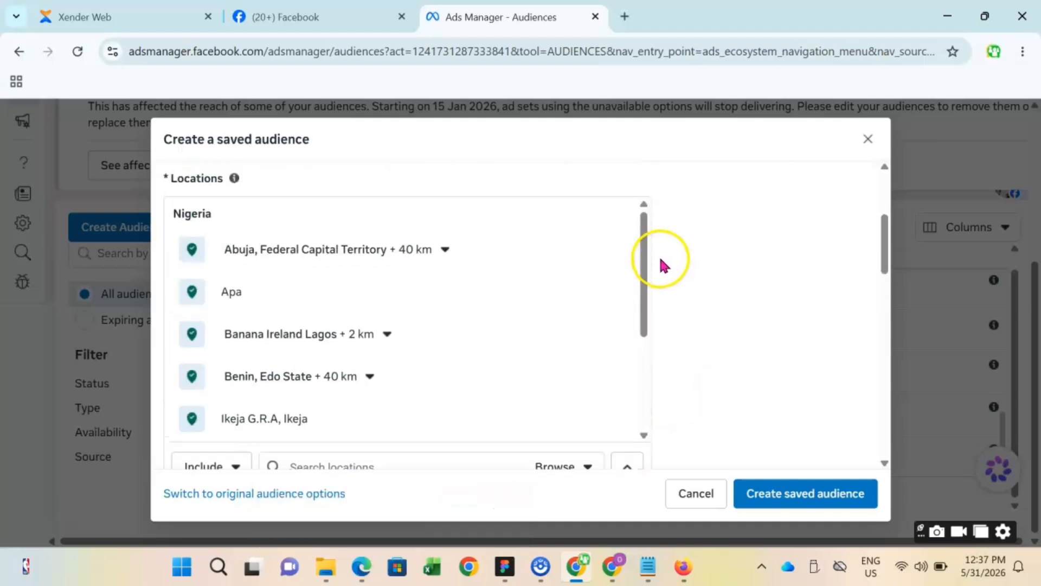
pyautogui.scroll(-2, 659, 258)
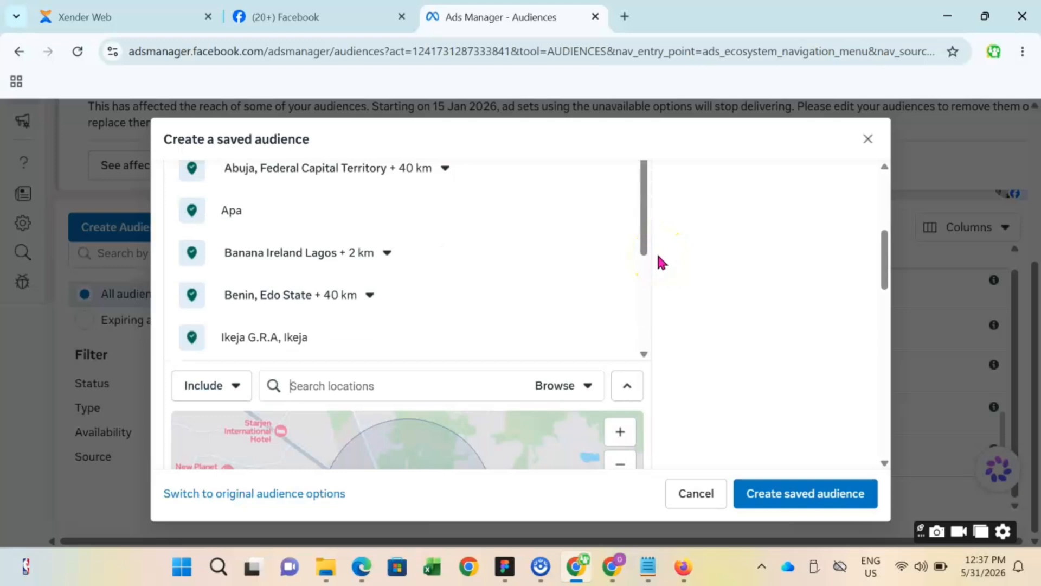
pyautogui.scroll(-1, 657, 264)
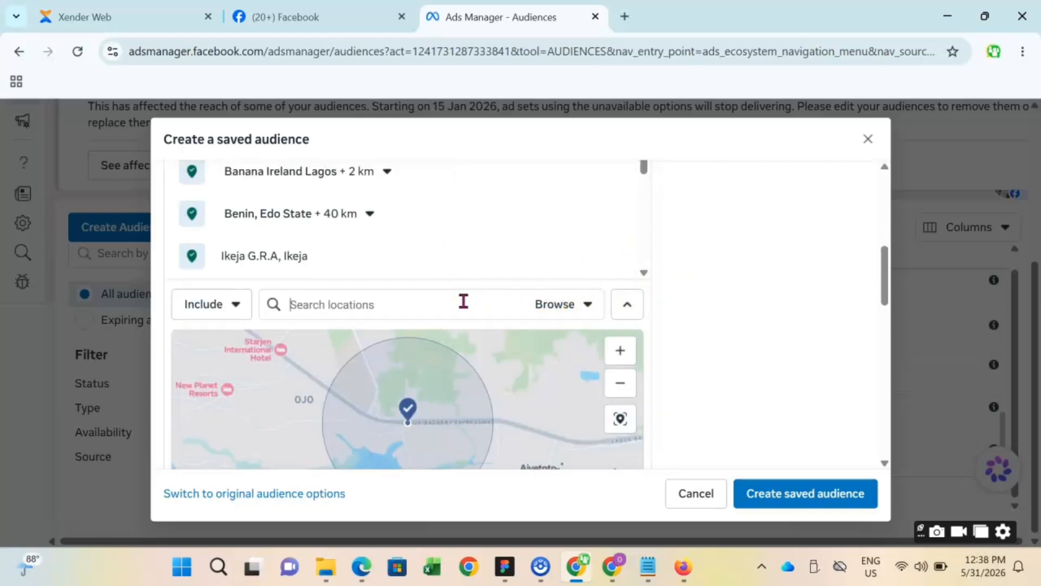
pyautogui.write('mag')
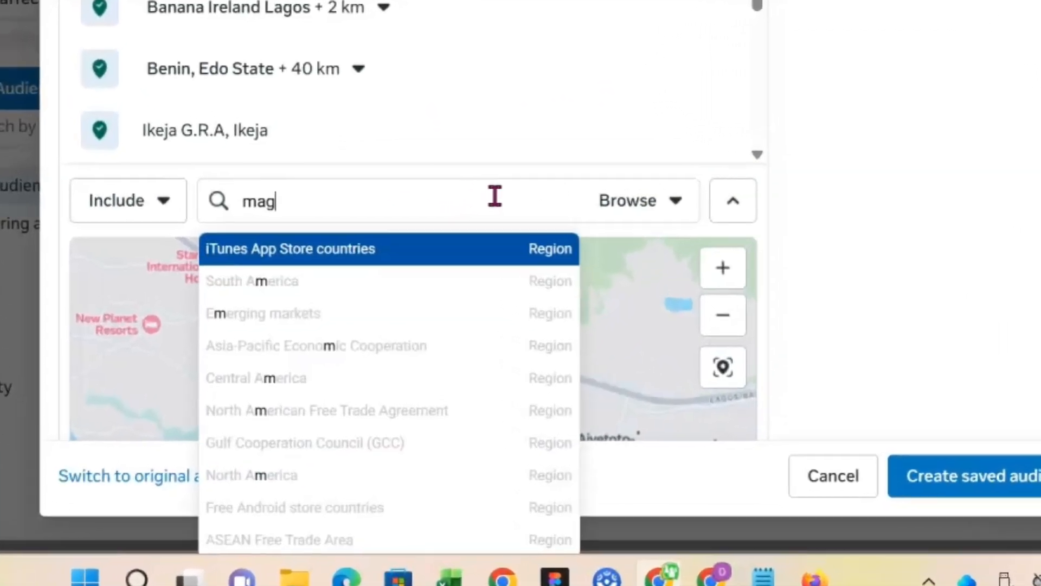
pyautogui.write('odo')
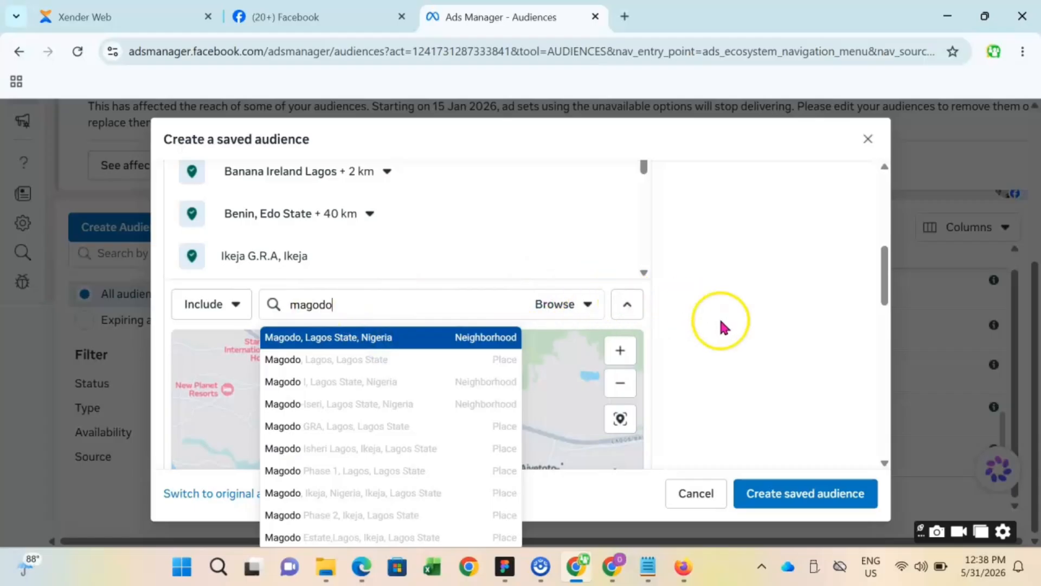
pyautogui.press('Return')
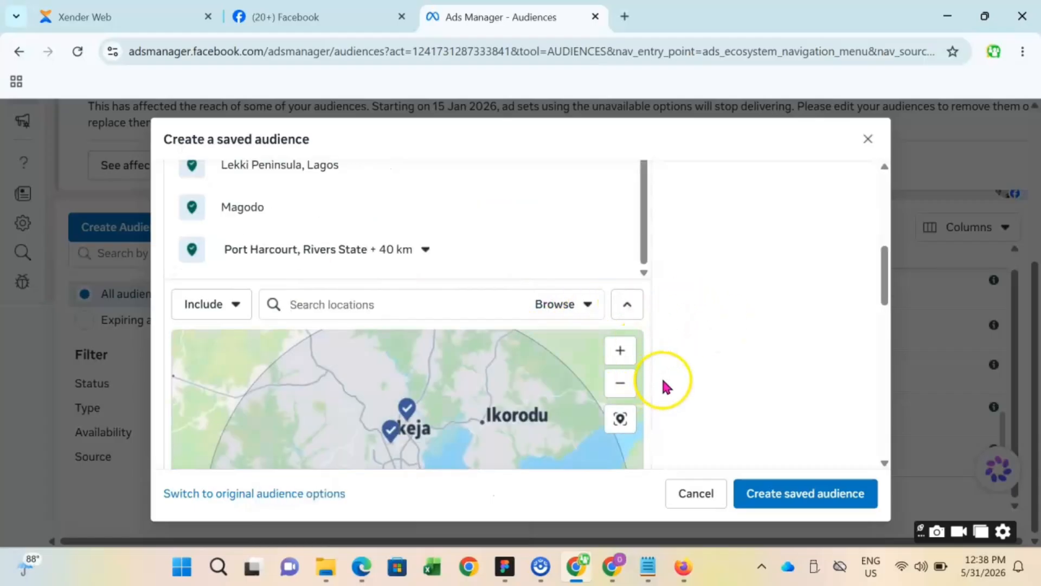
# - Examine on the map how the pins of the included locations are spread across Nigeria
pyautogui.scroll(-3, 505, 383)
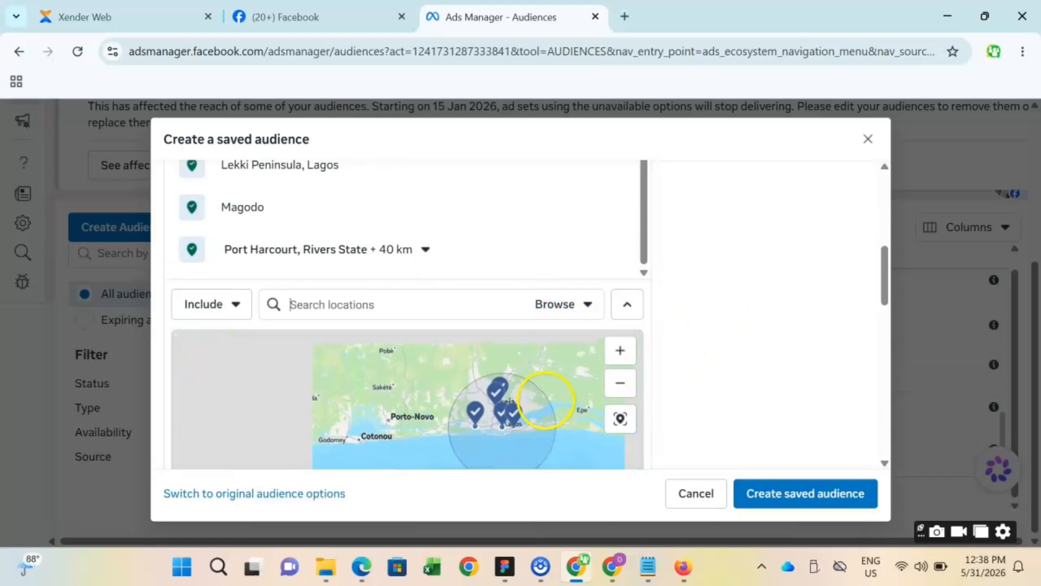
pyautogui.scroll(-3, 546, 400)
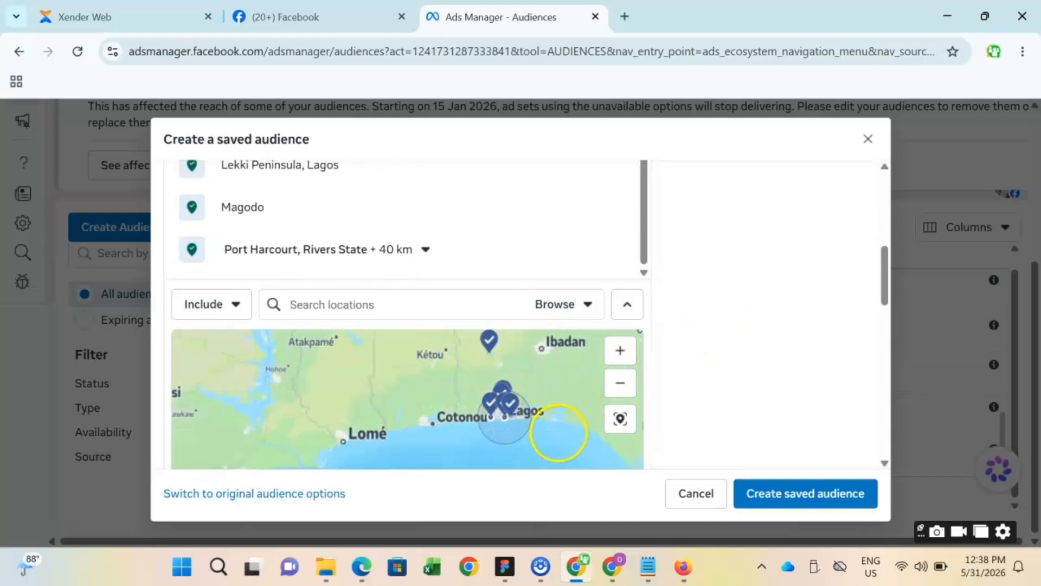
pyautogui.scroll(-2, 565, 402)
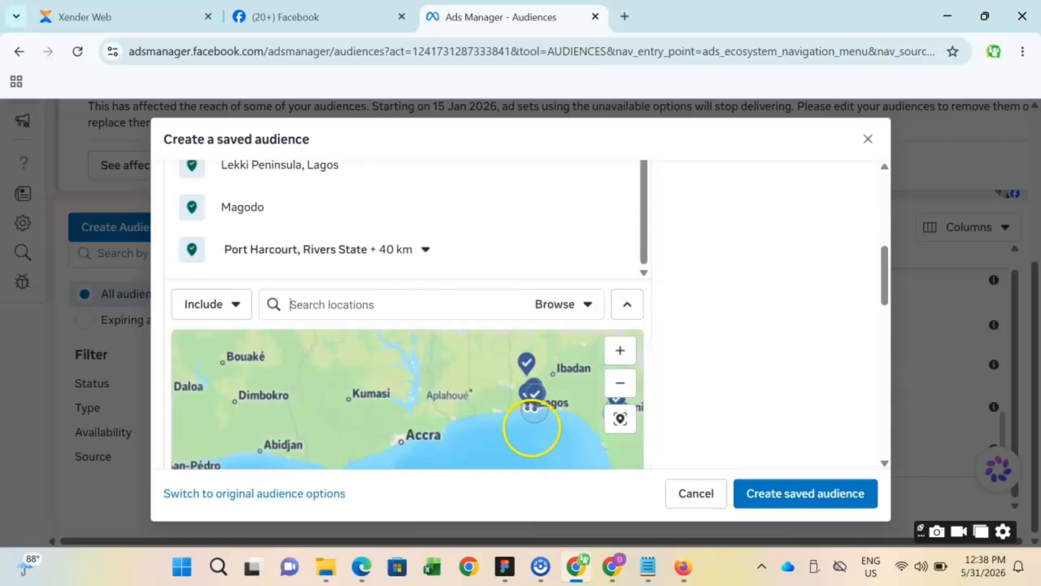
pyautogui.scroll(-3, 474, 395)
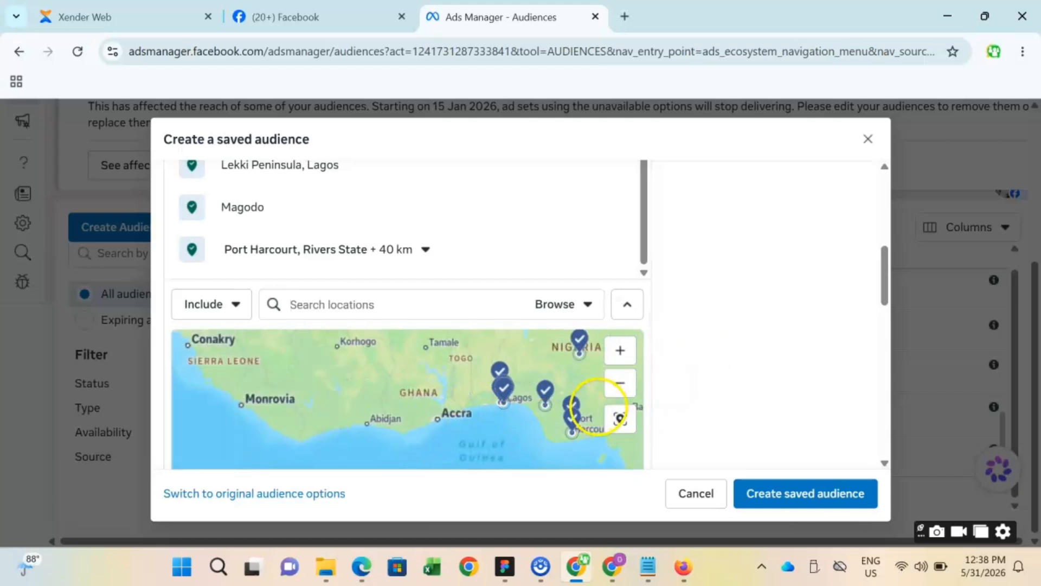
pyautogui.scroll(-2, 664, 409)
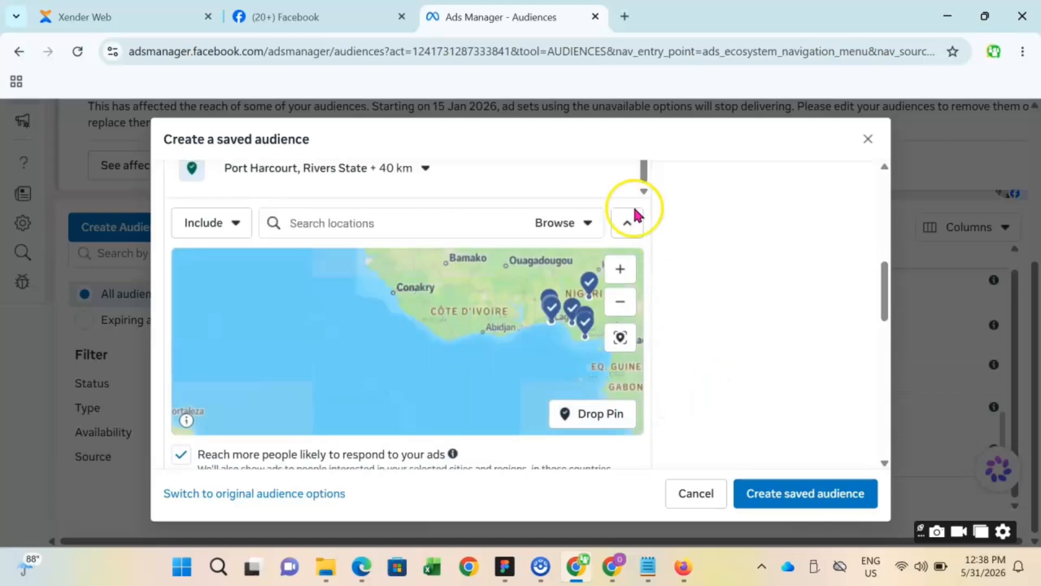
pyautogui.moveTo(458, 340); pyautogui.dragTo(342, 363)
pyautogui.scroll(3, 435, 331)
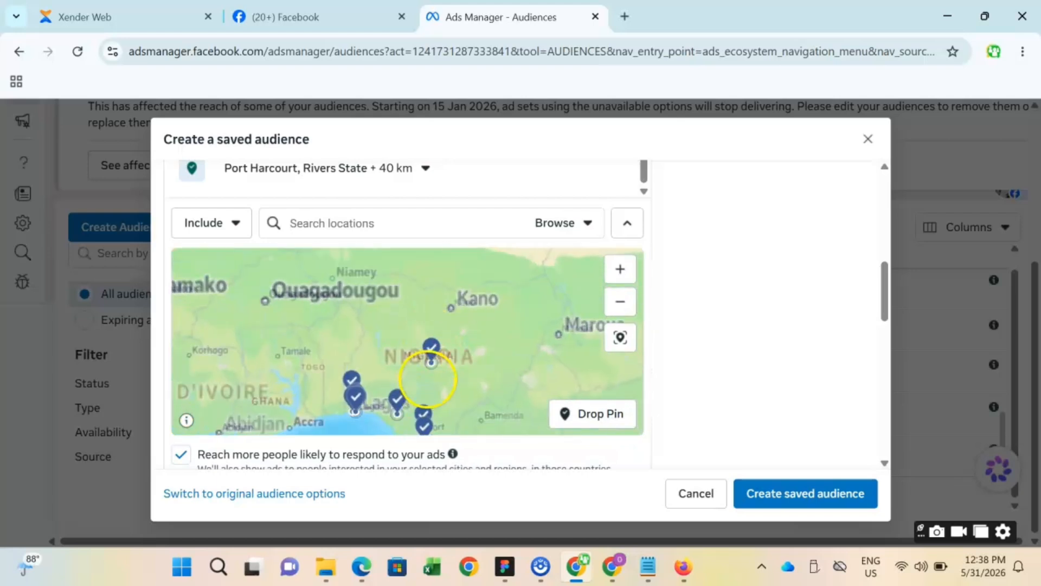
pyautogui.moveTo(426, 377); pyautogui.dragTo(419, 354)
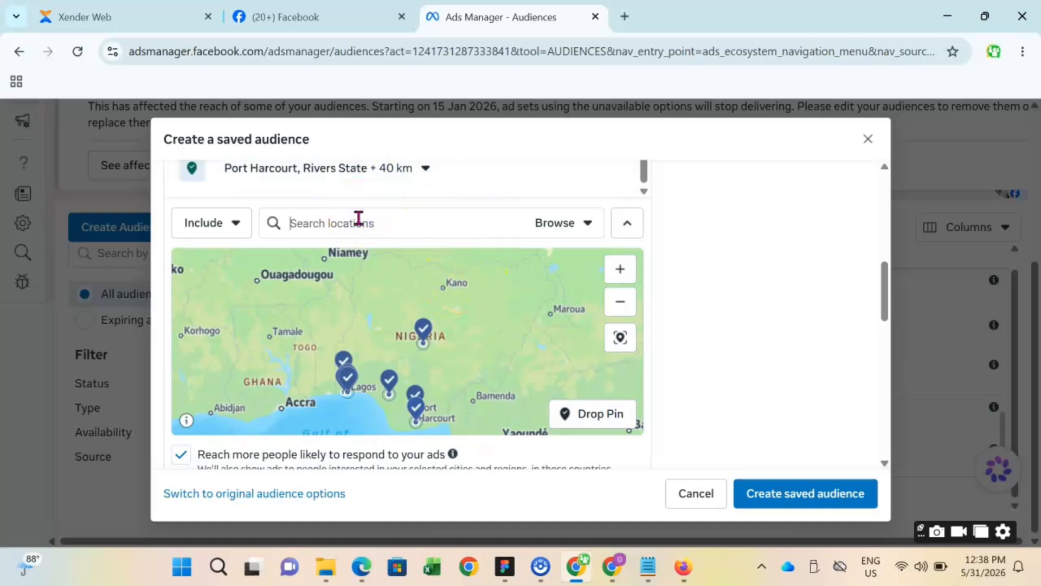
# - Include the city of Kano, Kano State, Nigeria in the audience locations
pyautogui.write('o')
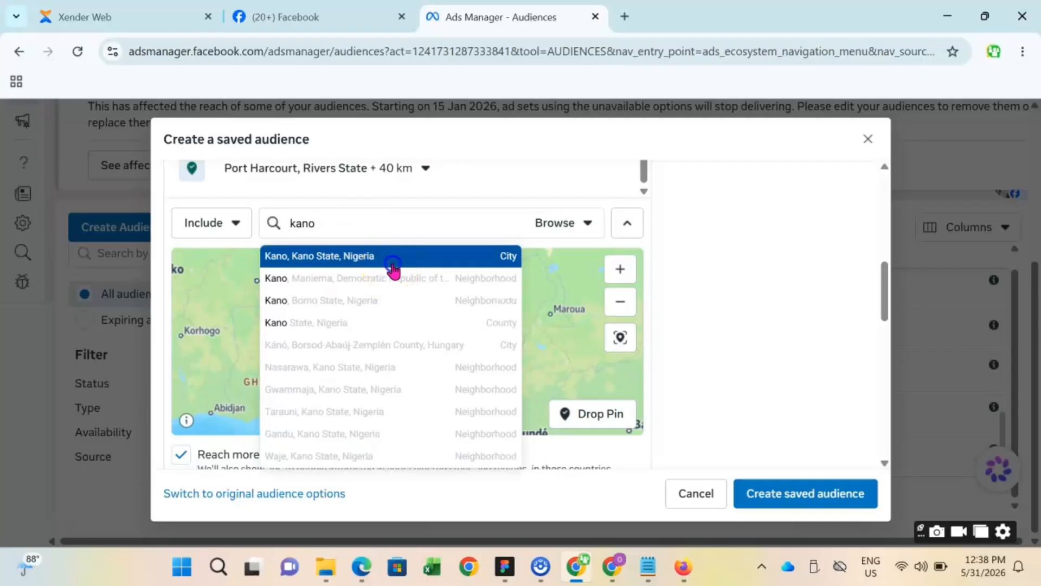
pyautogui.click(358, 116)
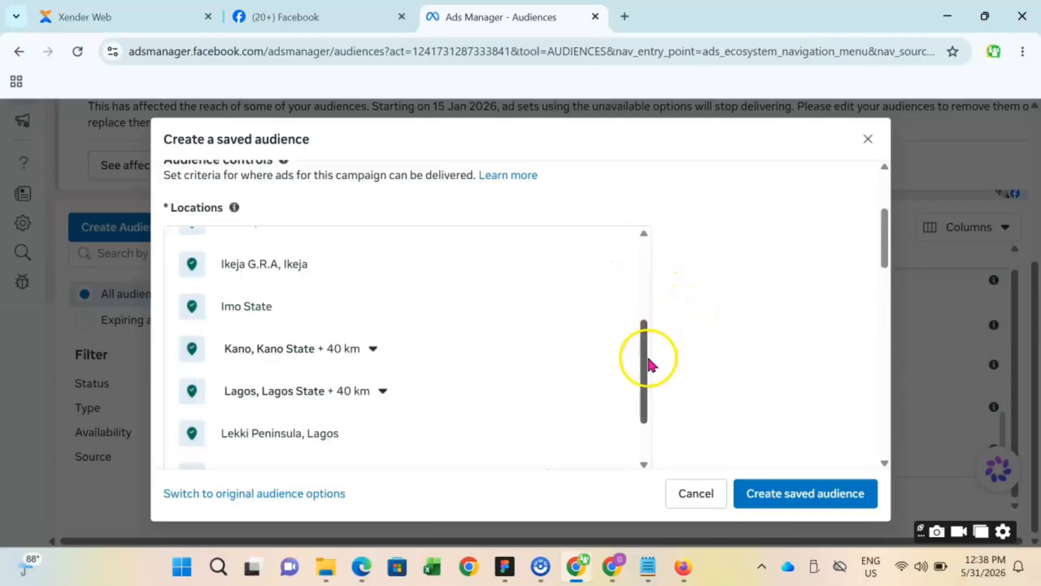
# - Check the estimated audience size notice and go through the full list of included locations for overlapping ones
pyautogui.moveTo(644, 366); pyautogui.dragTo(638, 389)
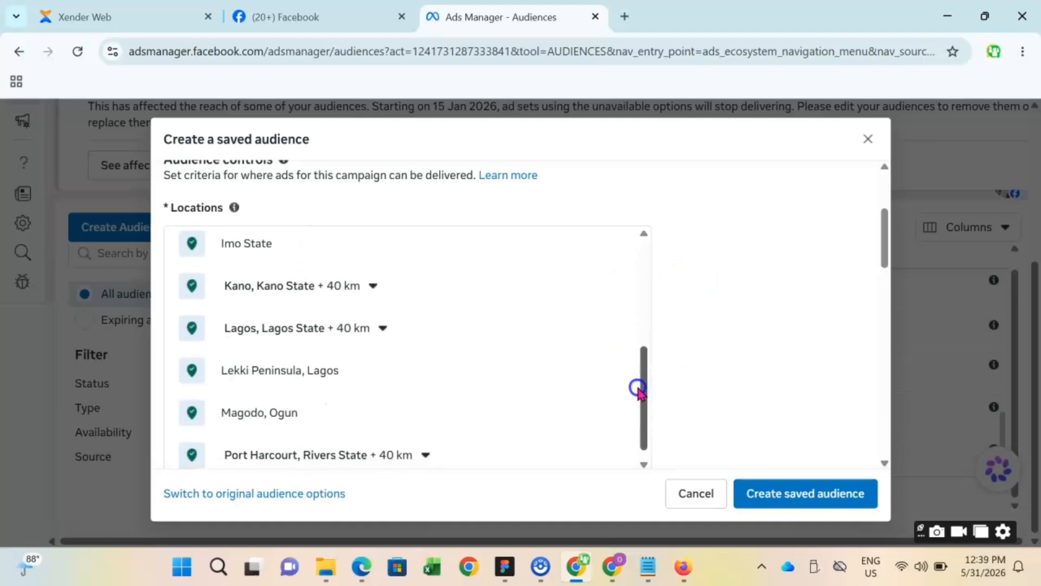
pyautogui.scroll(3, 763, 306)
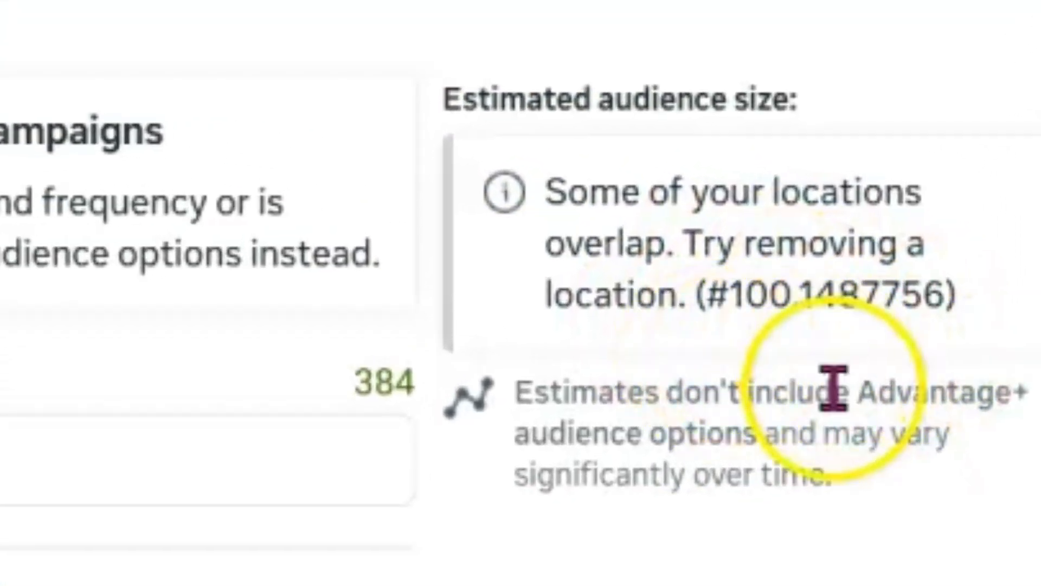
pyautogui.click(686, 272)
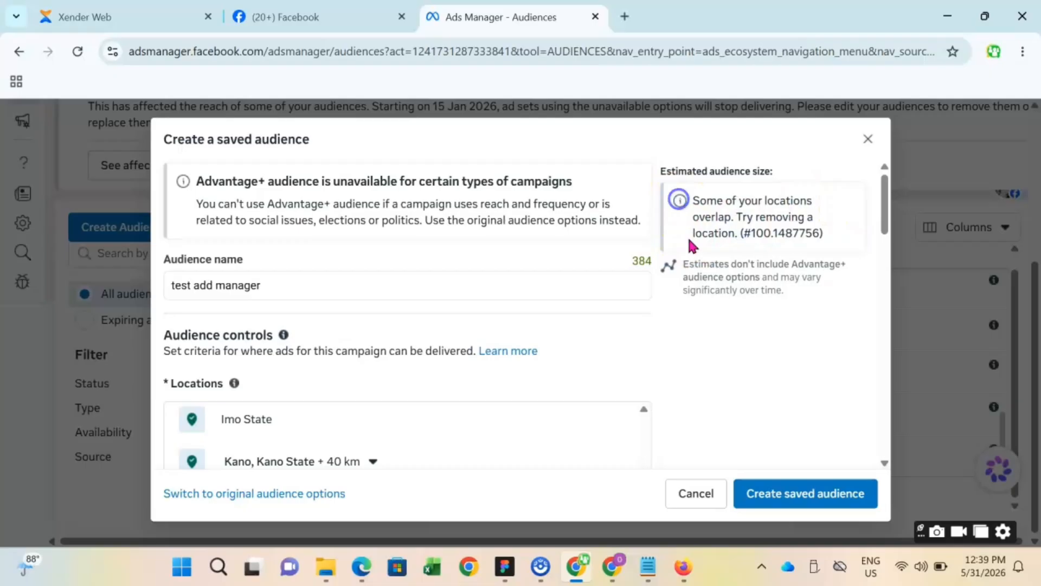
pyautogui.scroll(-2, 699, 304)
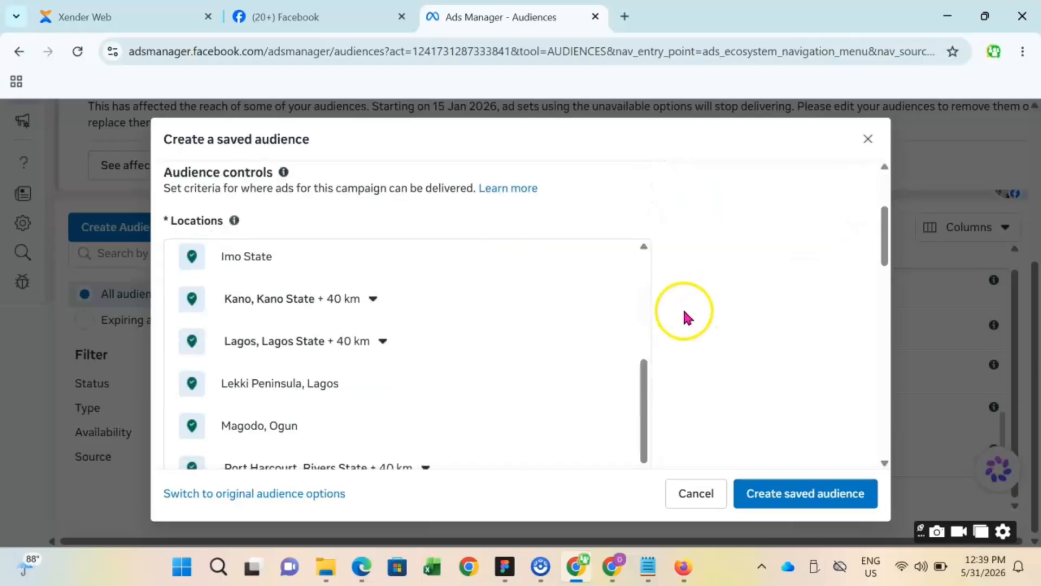
pyautogui.scroll(-5, 673, 325)
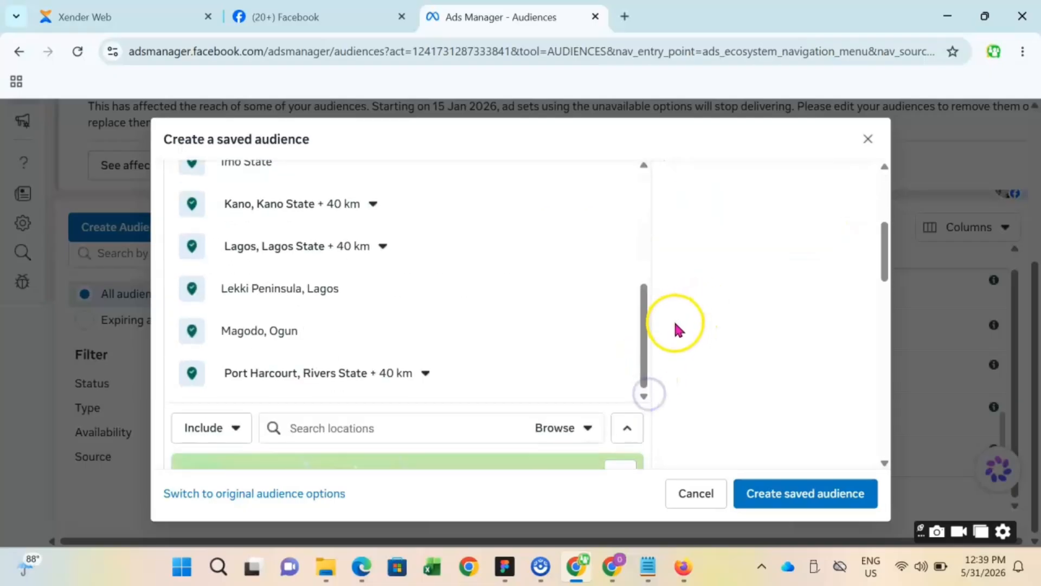
pyautogui.moveTo(647, 281); pyautogui.dragTo(647, 163)
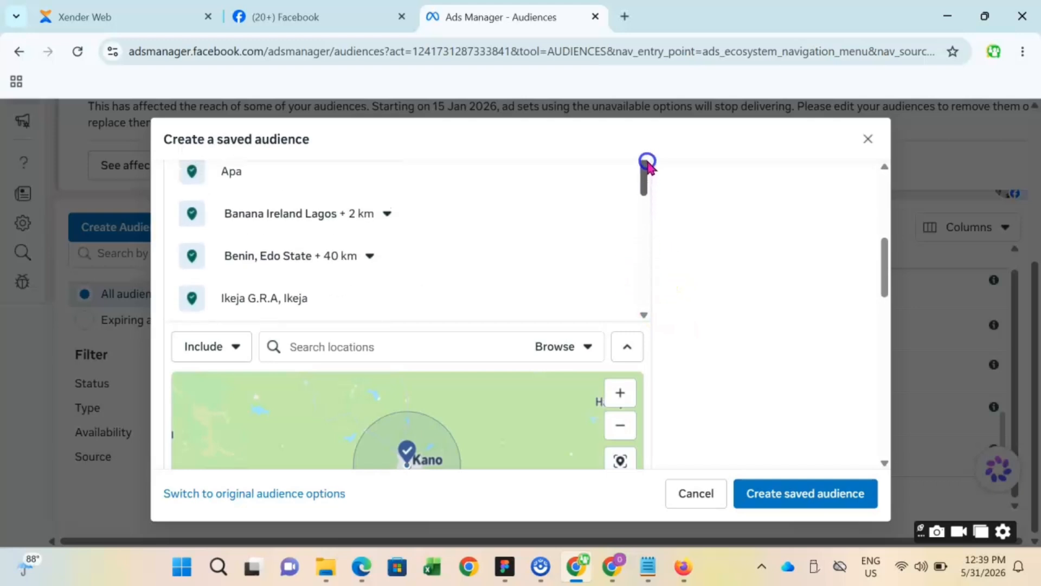
pyautogui.scroll(3, 514, 261)
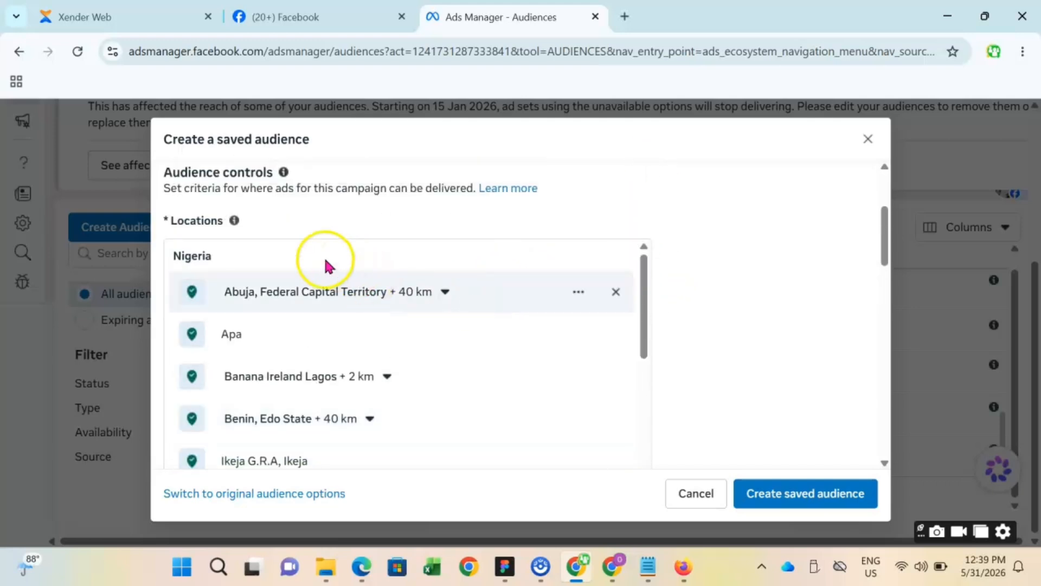
pyautogui.scroll(-5, 522, 301)
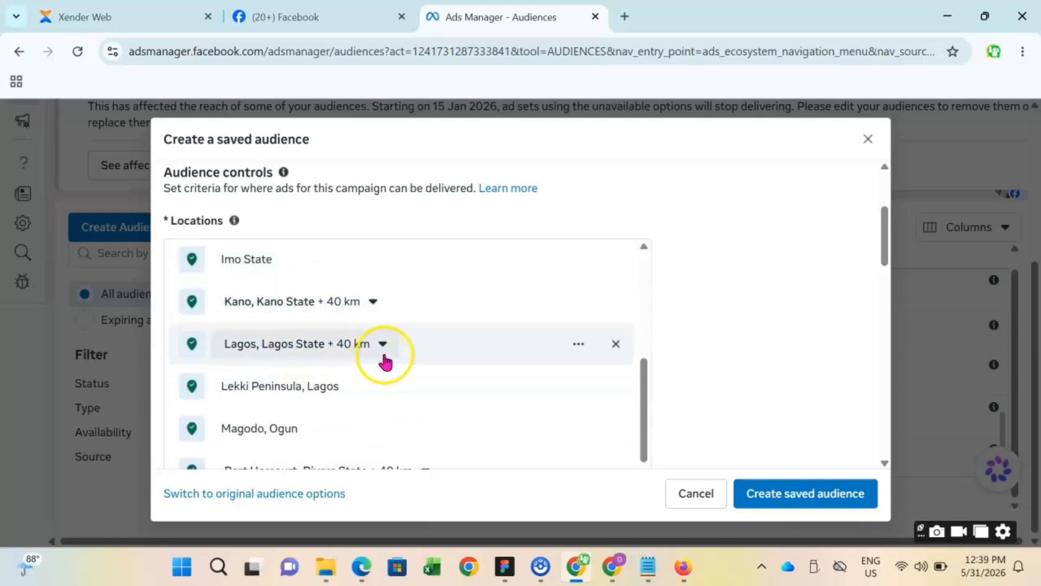
pyautogui.scroll(-1, 432, 374)
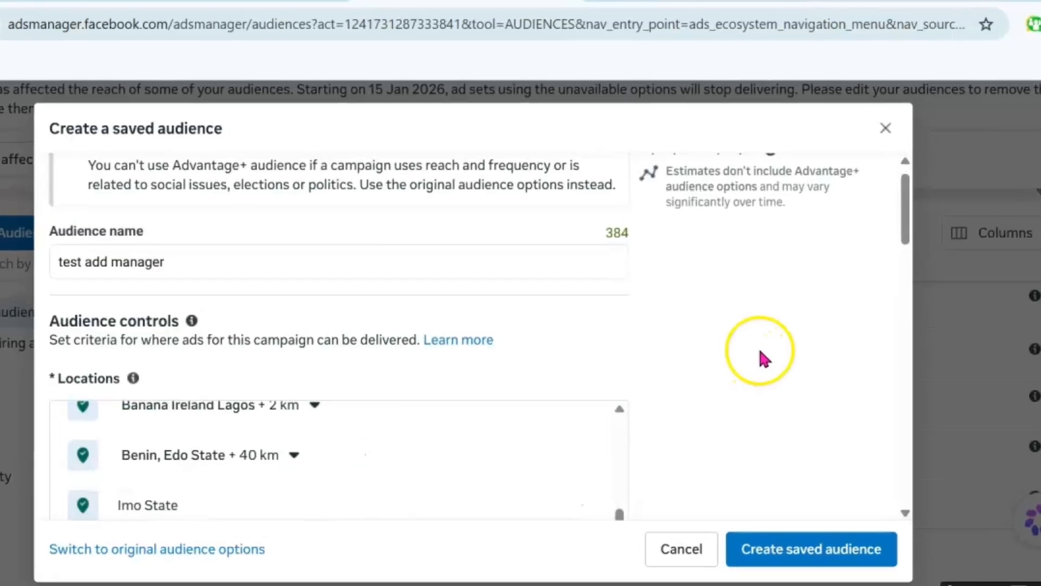
# - Check the audience's estimated size and read the explanation of how that number is estimated
pyautogui.scroll(1, 761, 352)
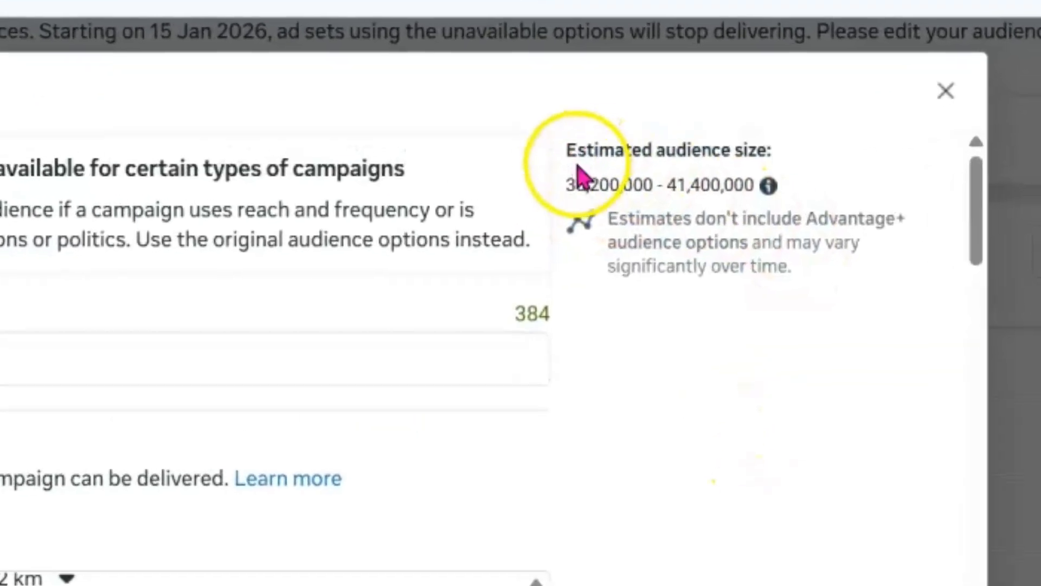
pyautogui.moveTo(545, 175); pyautogui.dragTo(767, 183)
pyautogui.click(775, 274)
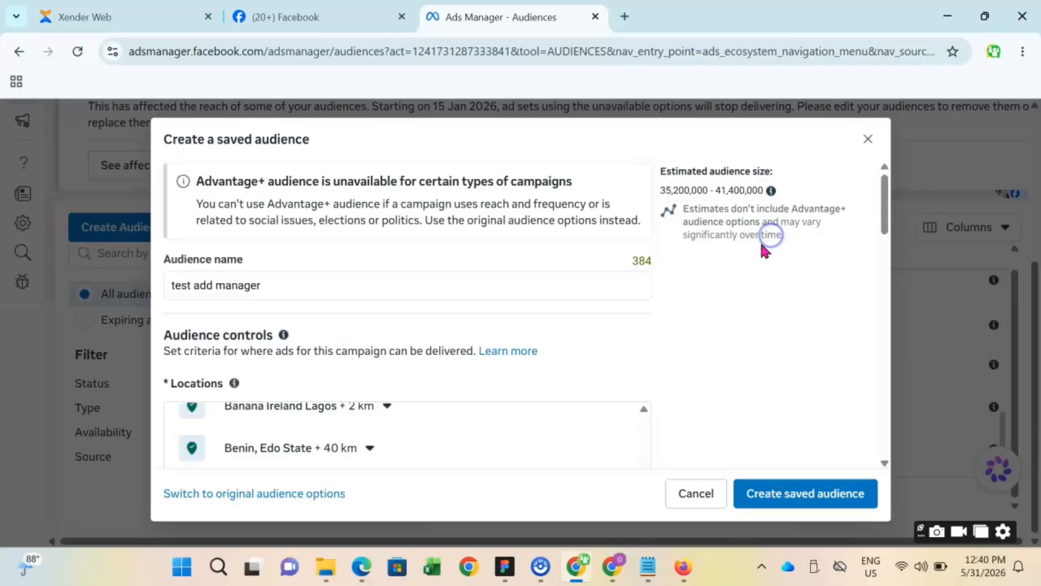
pyautogui.scroll(-2, 741, 232)
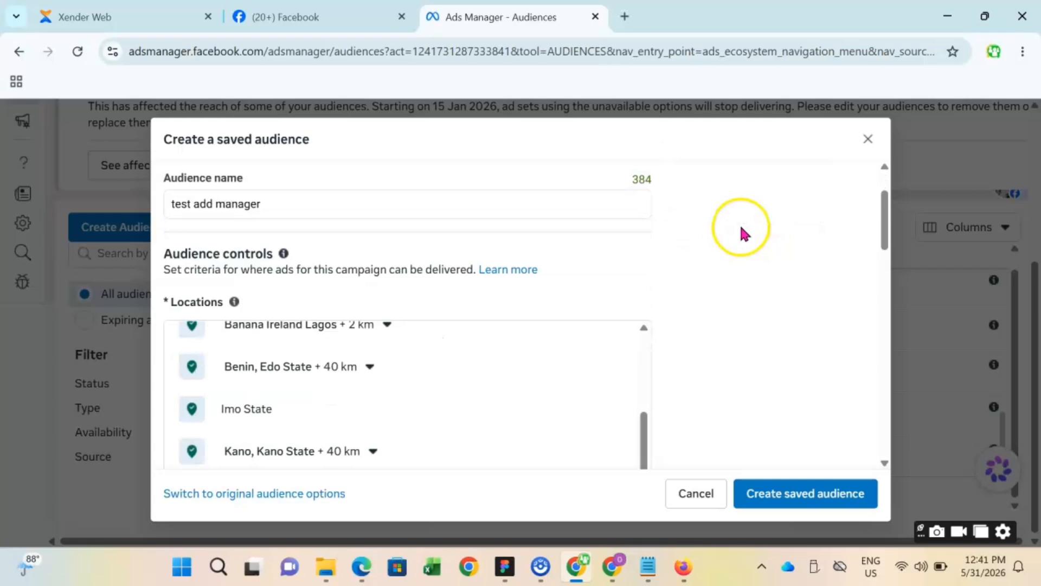
pyautogui.scroll(2, 742, 232)
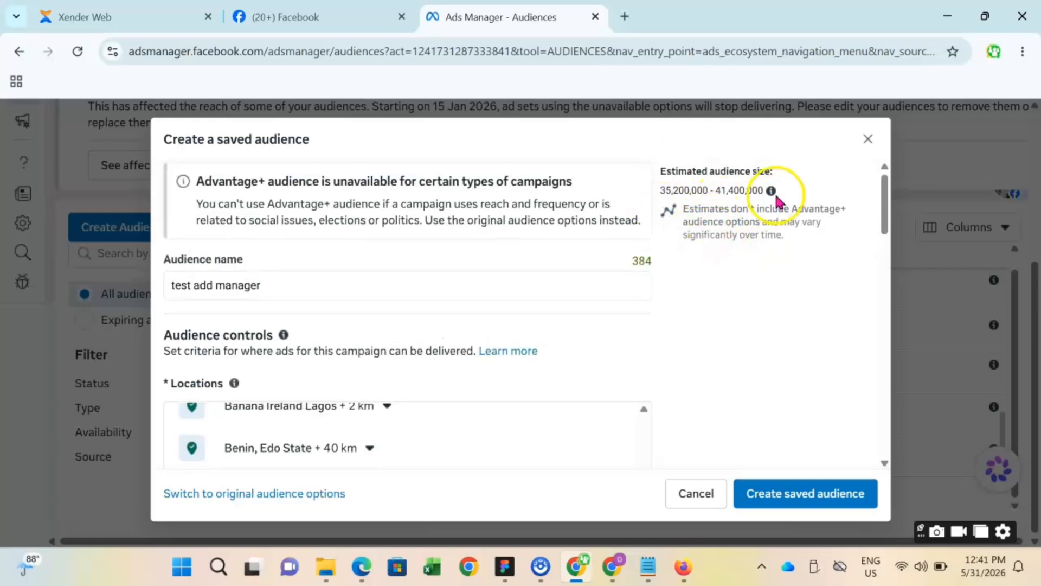
pyautogui.moveTo(772, 192)
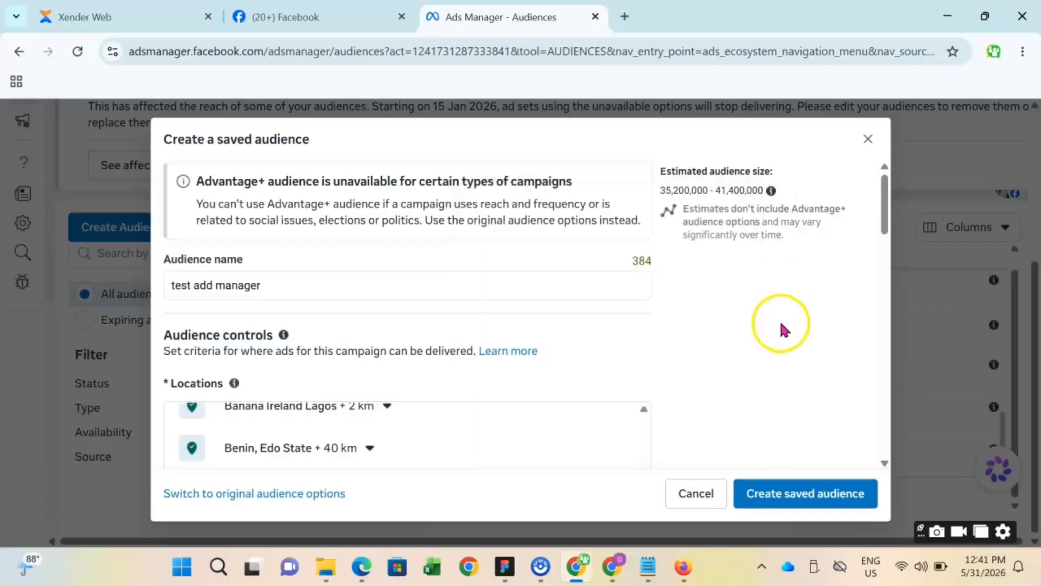
# - Set the audience's minimum age to 22 and check the updated estimated audience size
pyautogui.scroll(-2, 533, 303)
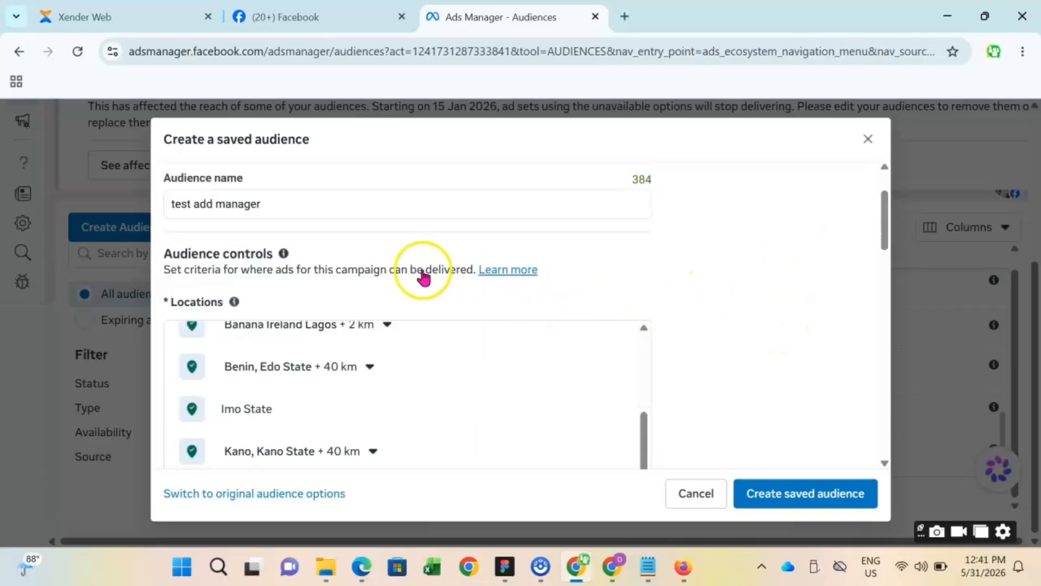
pyautogui.scroll(-3, 698, 288)
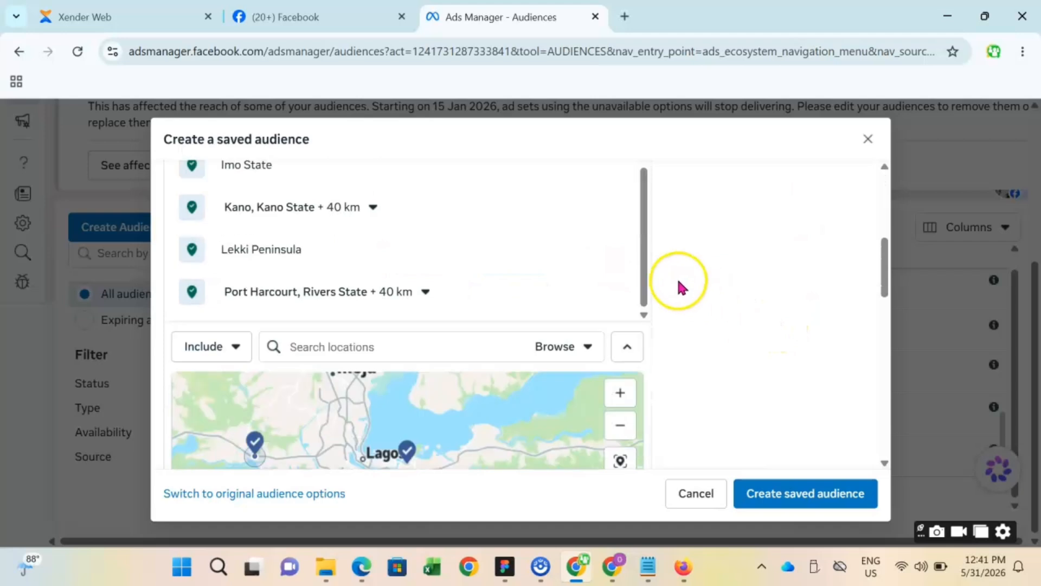
pyautogui.scroll(5, 786, 266)
pyautogui.scroll(-5, 791, 290)
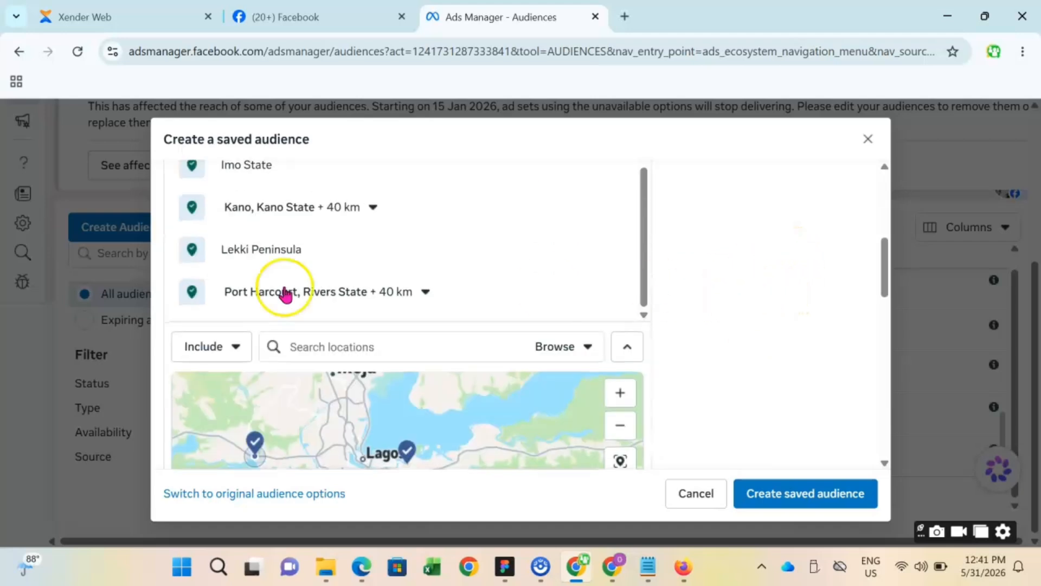
pyautogui.scroll(-3, 803, 287)
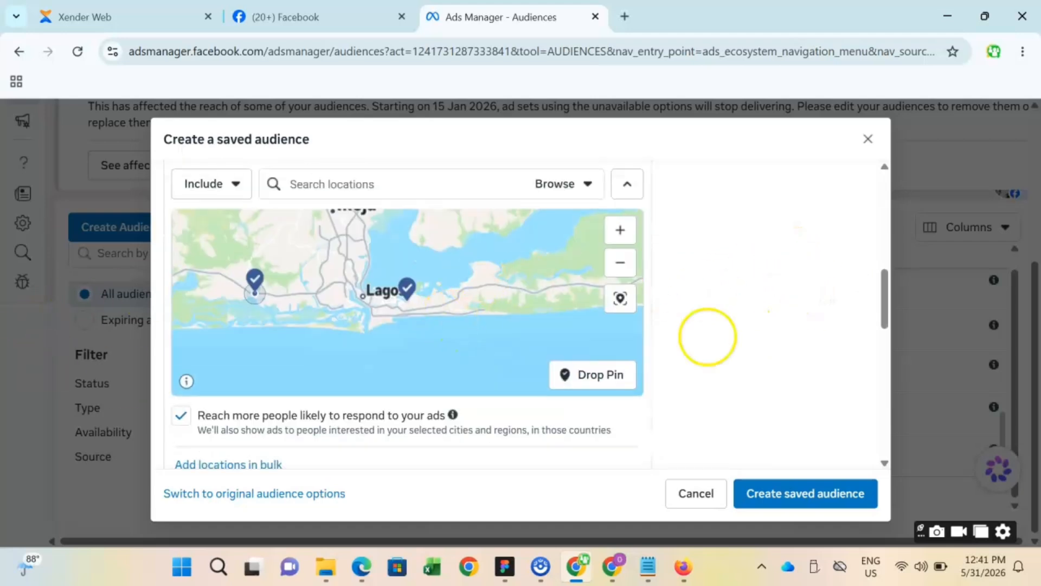
pyautogui.scroll(-5, 708, 337)
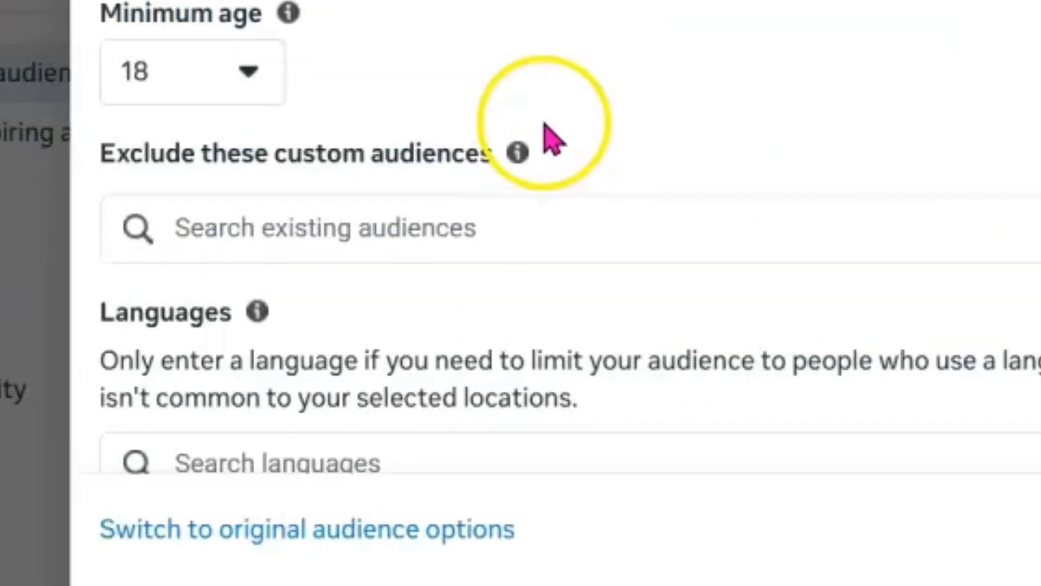
pyautogui.moveTo(288, 15)
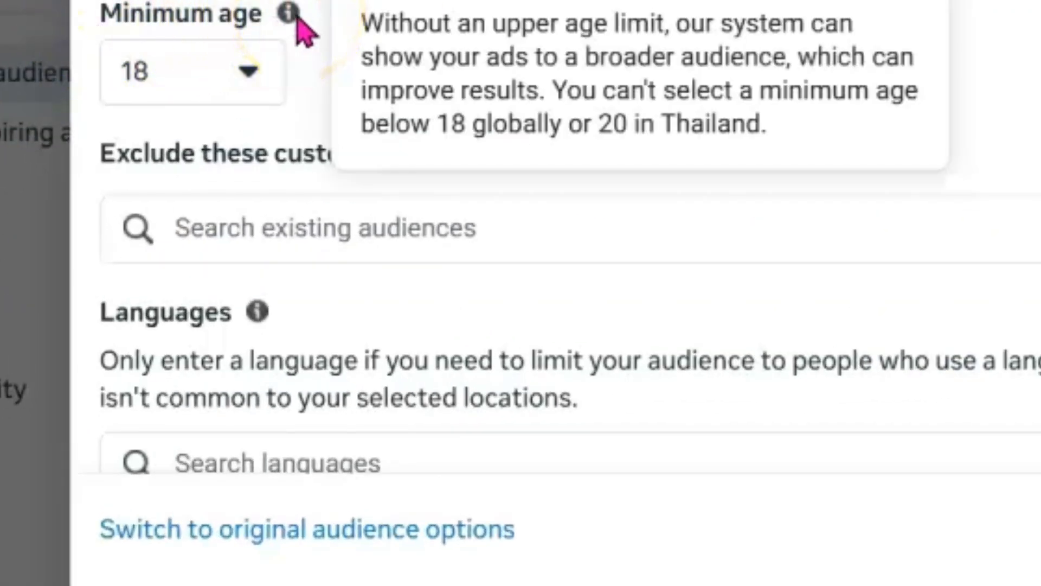
pyautogui.click(251, 76)
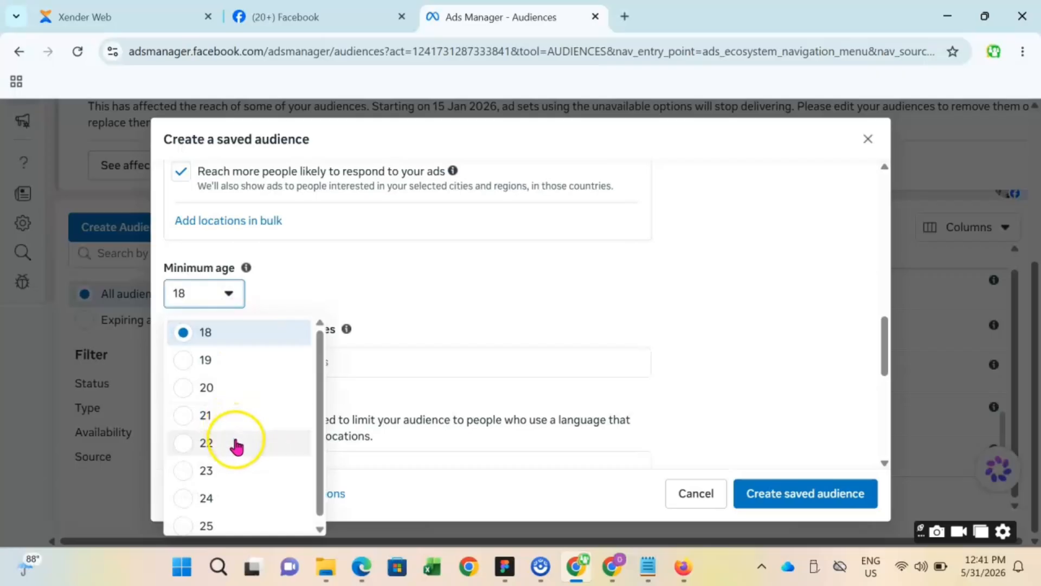
pyautogui.click(236, 443)
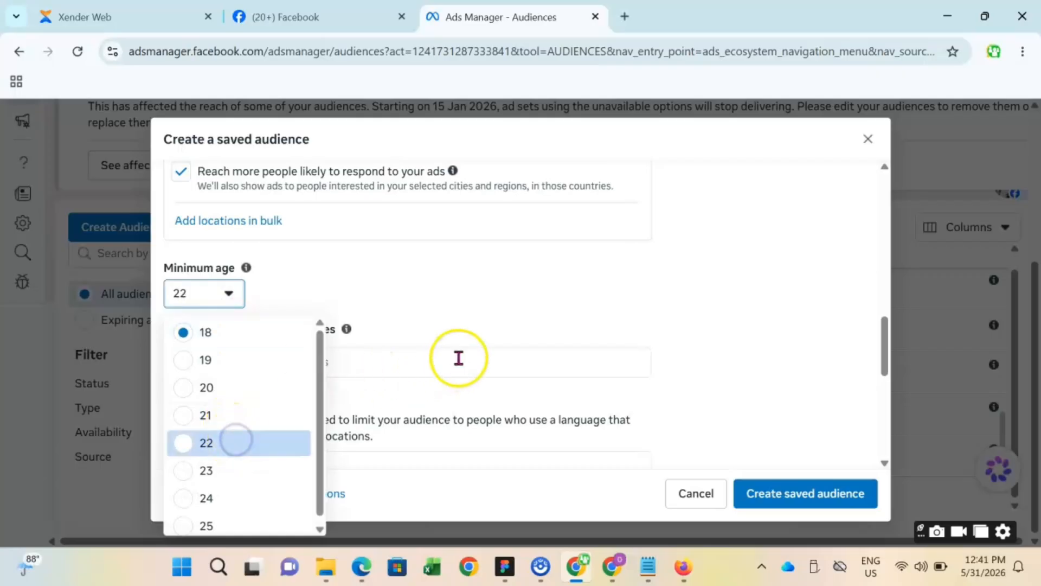
pyautogui.scroll(10, 789, 283)
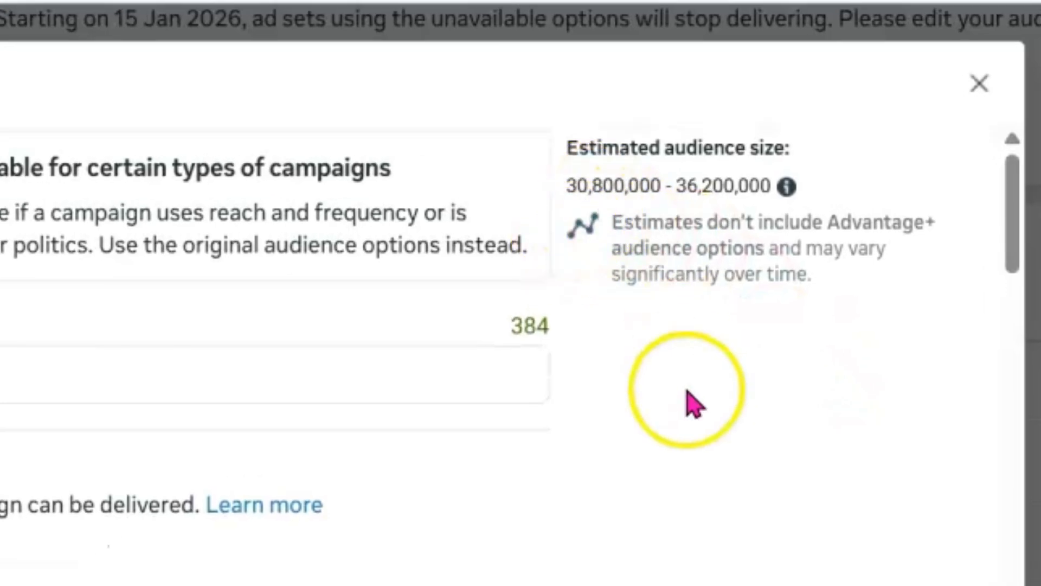
# - Set the upper age limit of the Advantage+ audience to 60 and its gender to All
pyautogui.scroll(-10, 685, 400)
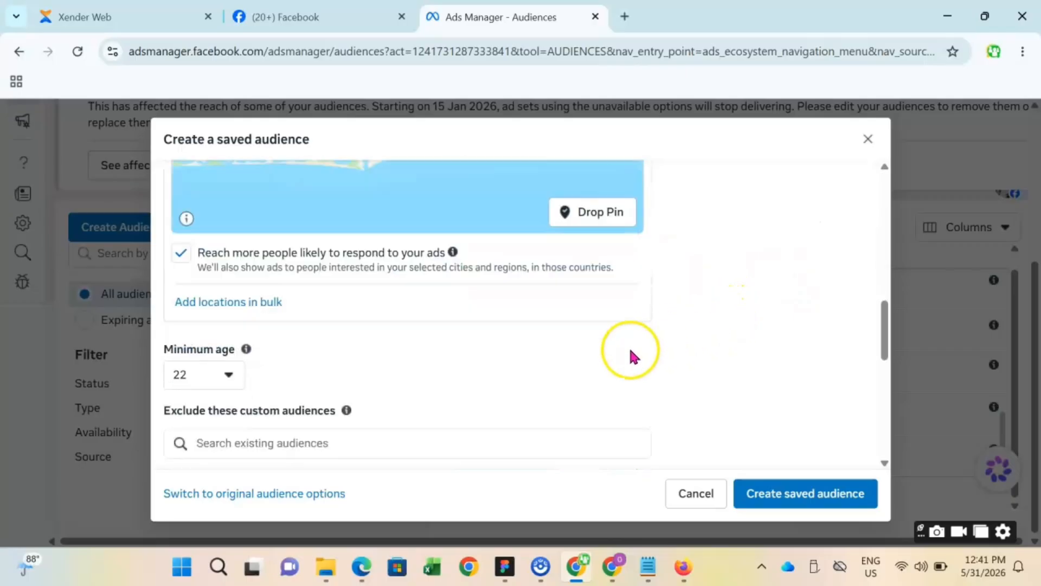
pyautogui.scroll(-2, 632, 357)
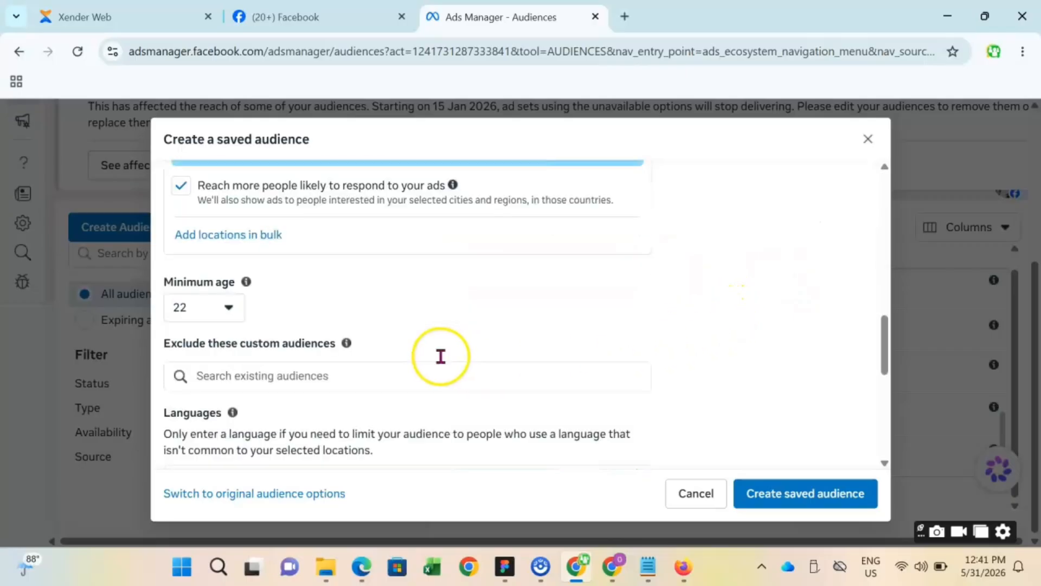
pyautogui.scroll(-3, 693, 320)
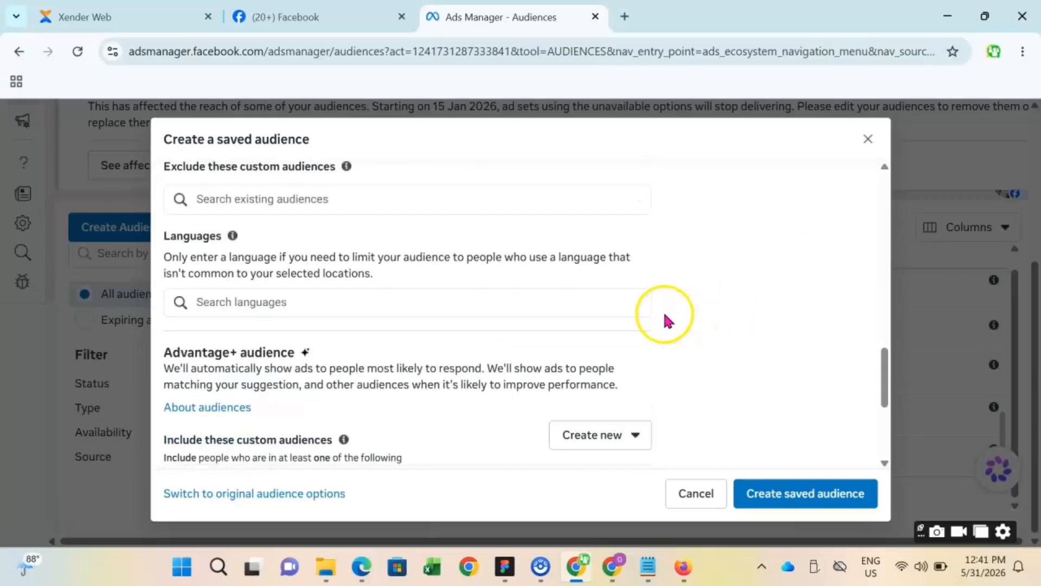
pyautogui.scroll(-5, 692, 311)
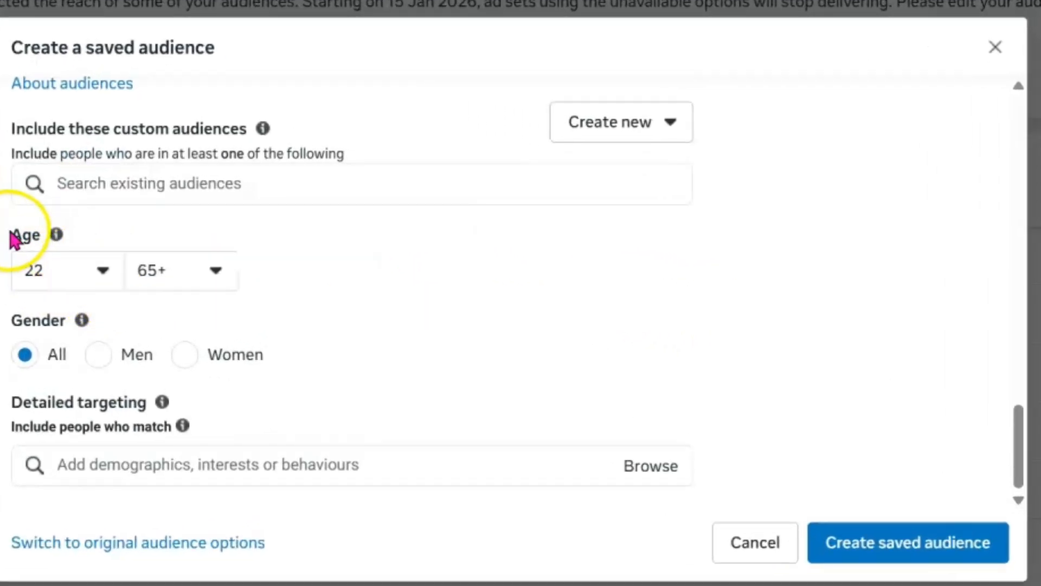
pyautogui.click(217, 274)
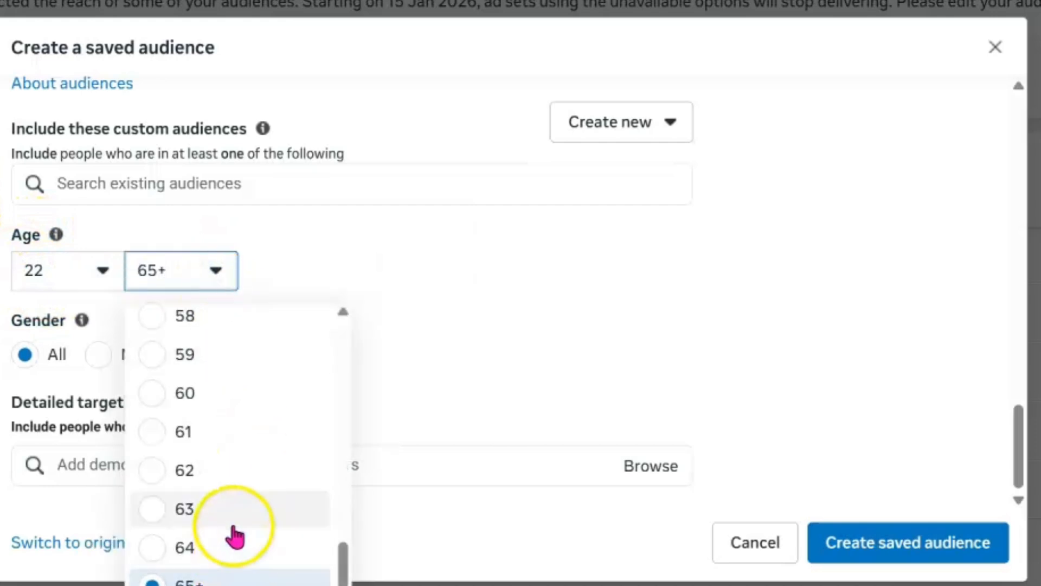
pyautogui.click(251, 404)
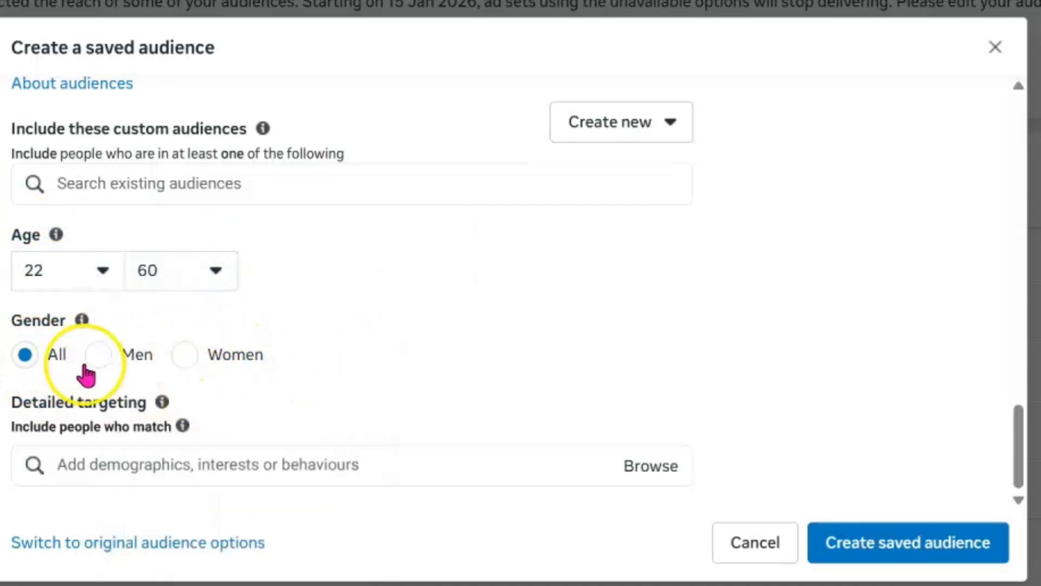
pyautogui.click(185, 358)
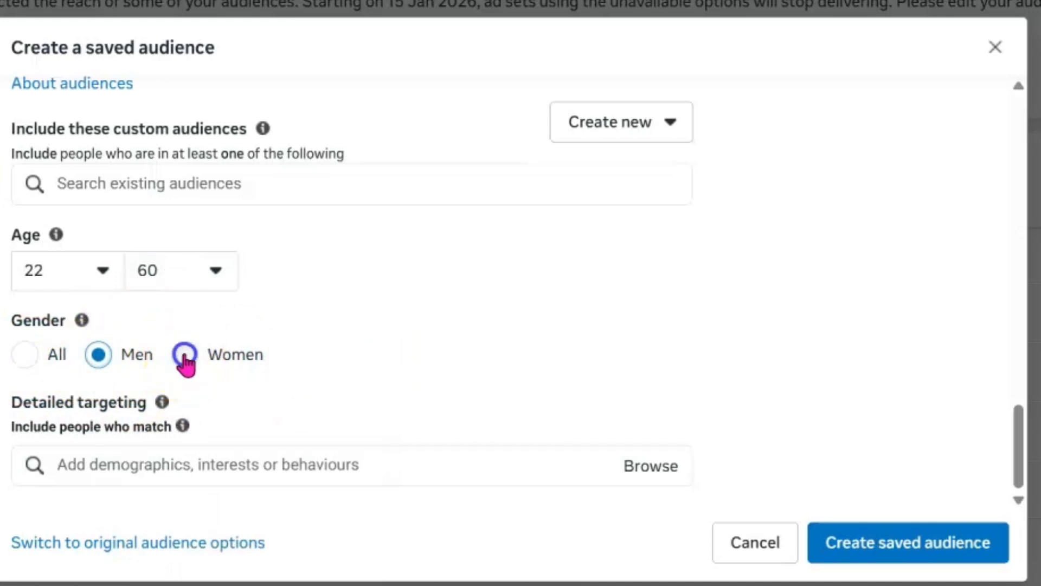
pyautogui.click(26, 356)
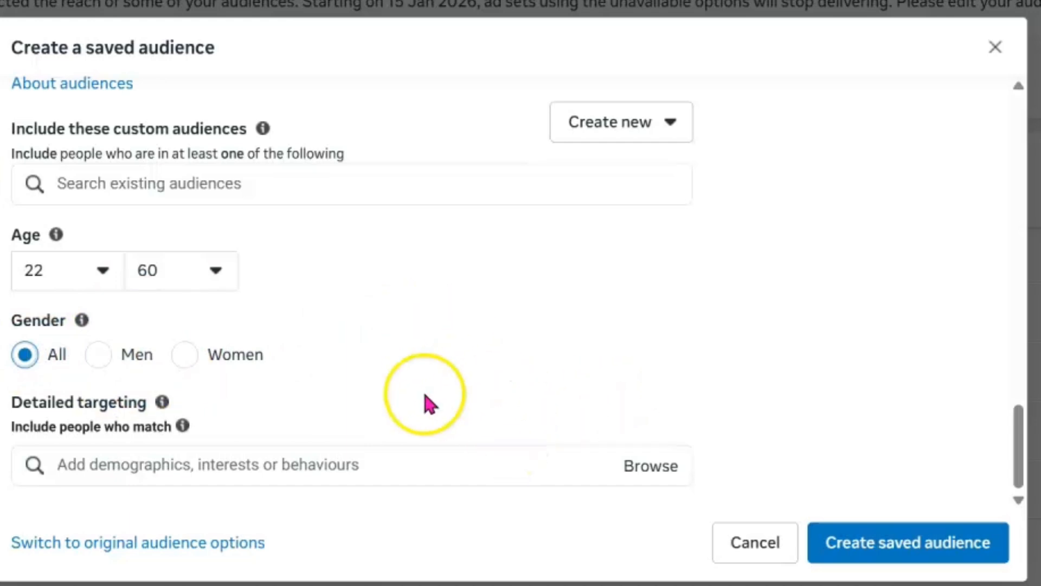
# - Read the explanations for detailed targeting and for including people who match
pyautogui.moveTo(39, 404); pyautogui.dragTo(97, 408)
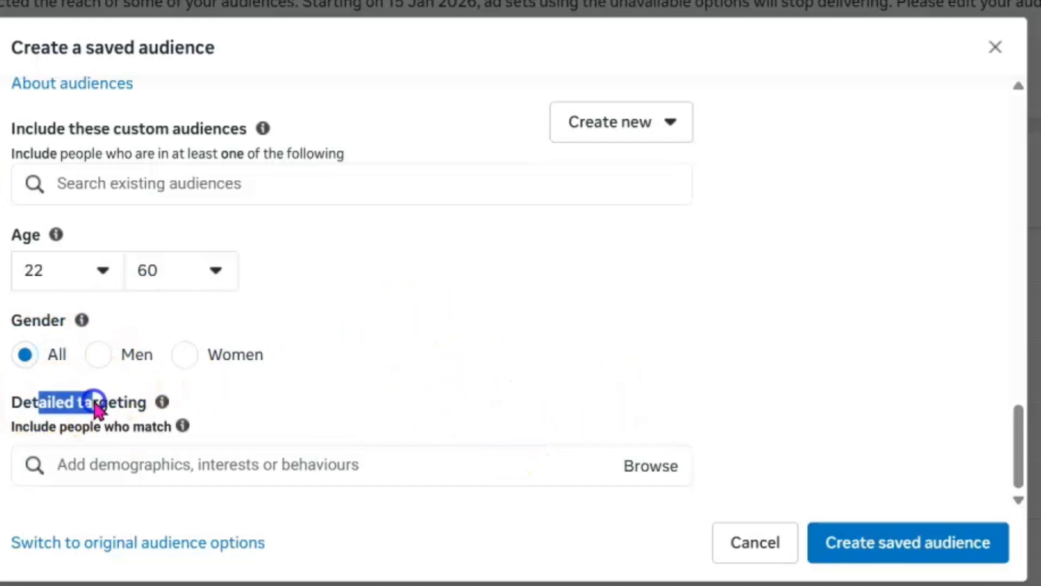
pyautogui.click(213, 441)
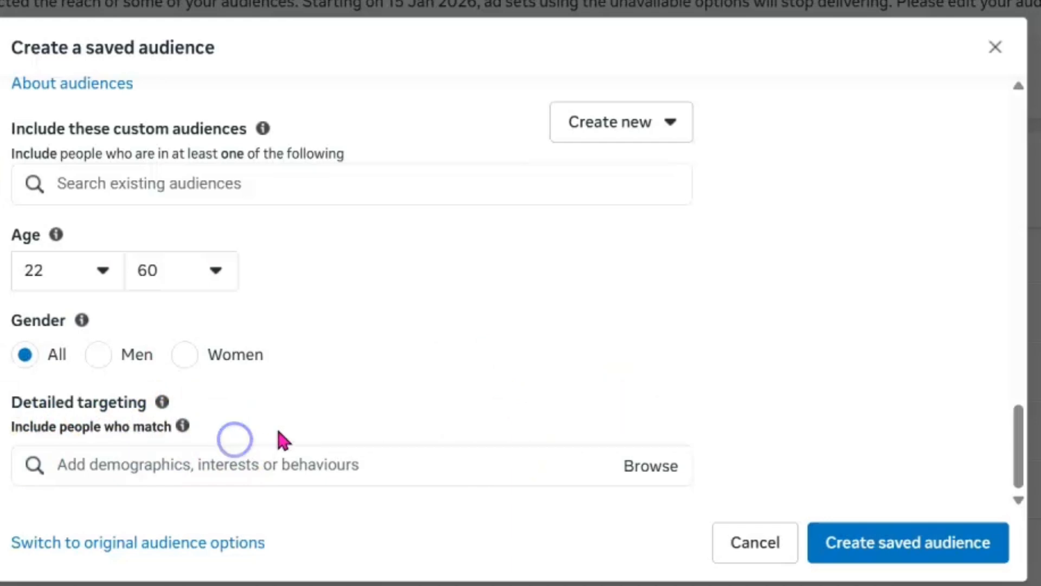
pyautogui.click(243, 464)
pyautogui.click(243, 465)
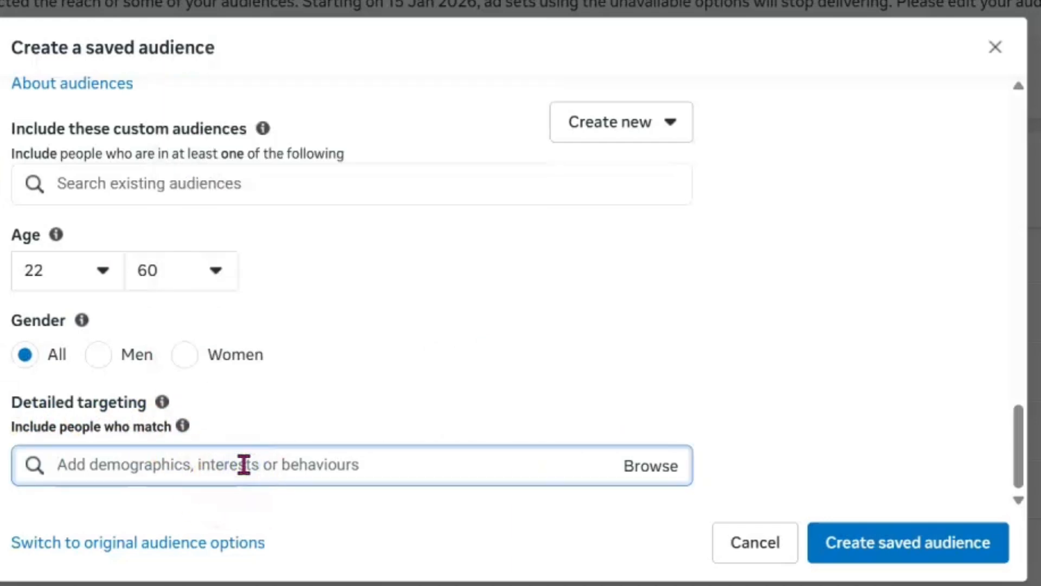
pyautogui.moveTo(166, 411)
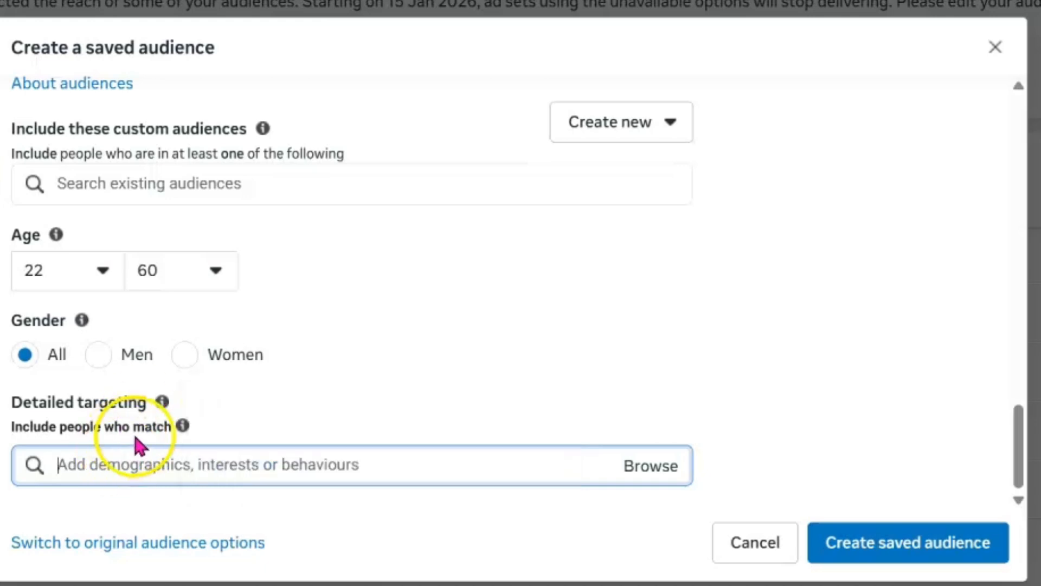
pyautogui.moveTo(183, 428)
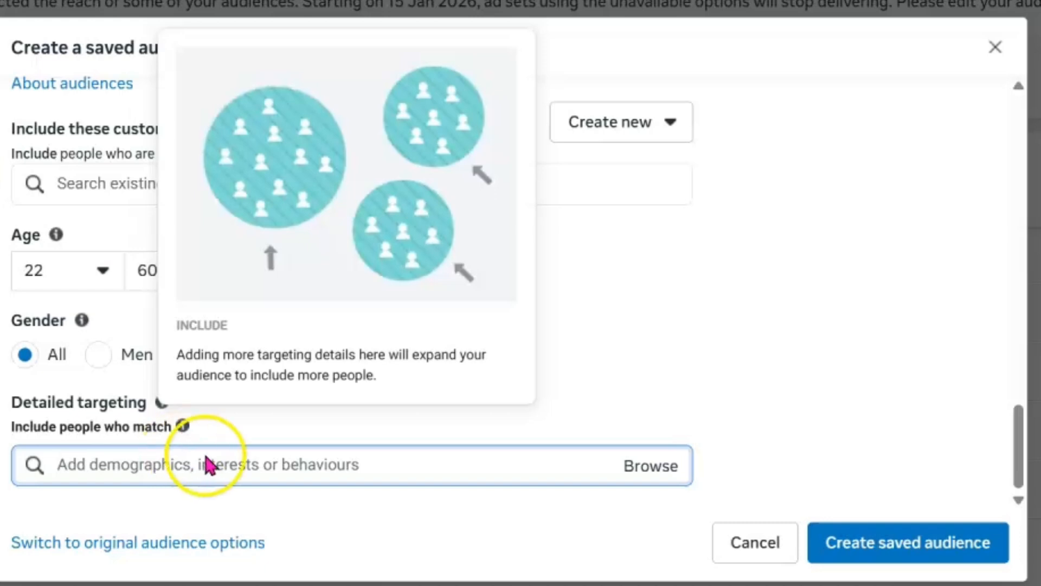
# - Search the detailed targeting options for "digital" and include the interest Digital marketing (marketing)
pyautogui.click(237, 465)
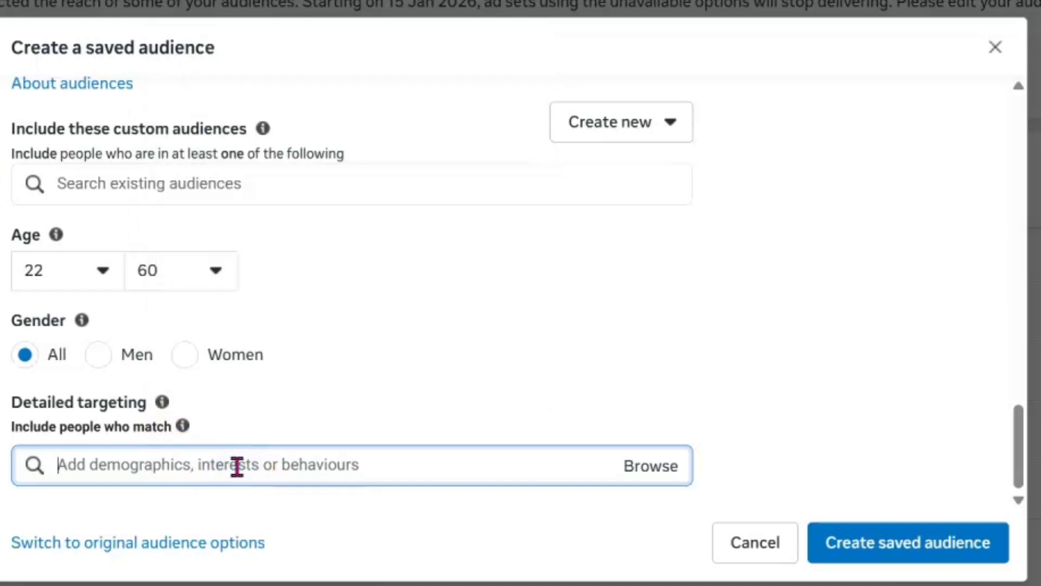
pyautogui.write('digitam')
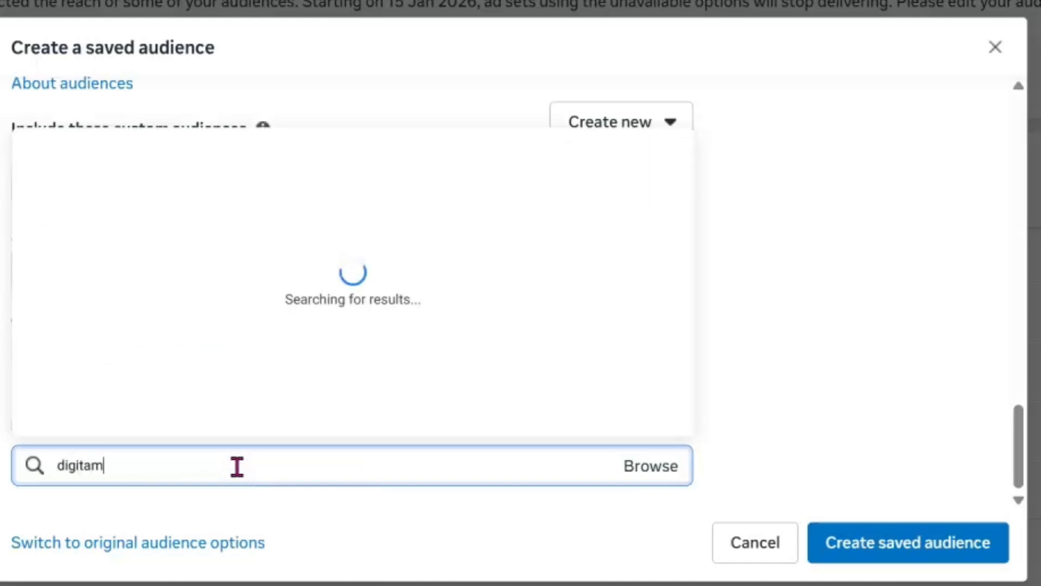
pyautogui.press('BackSpace')
pyautogui.press('BackSpace')
pyautogui.press('BackSpace')
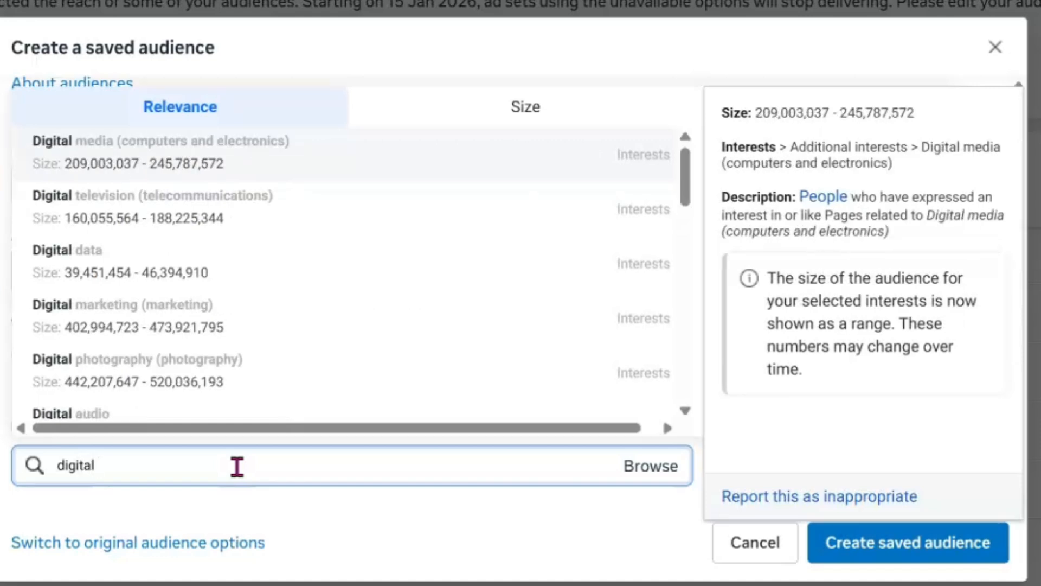
pyautogui.scroll(-1, 169, 277)
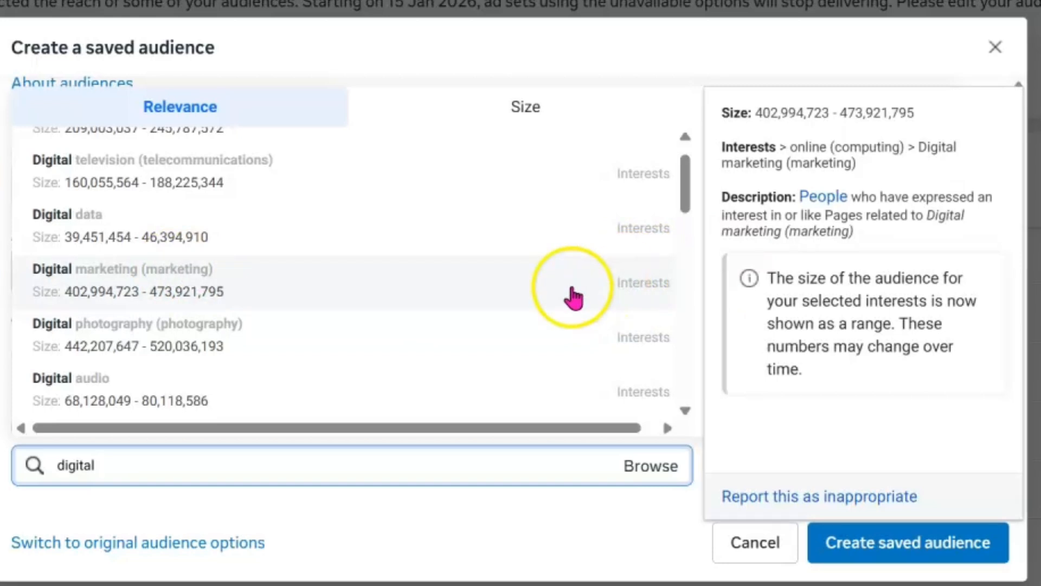
pyautogui.click(175, 280)
# - Search the detailed targeting options for "graphic" and look through the suggested interests, fields of study and job titles
pyautogui.scroll(-3, 290, 472)
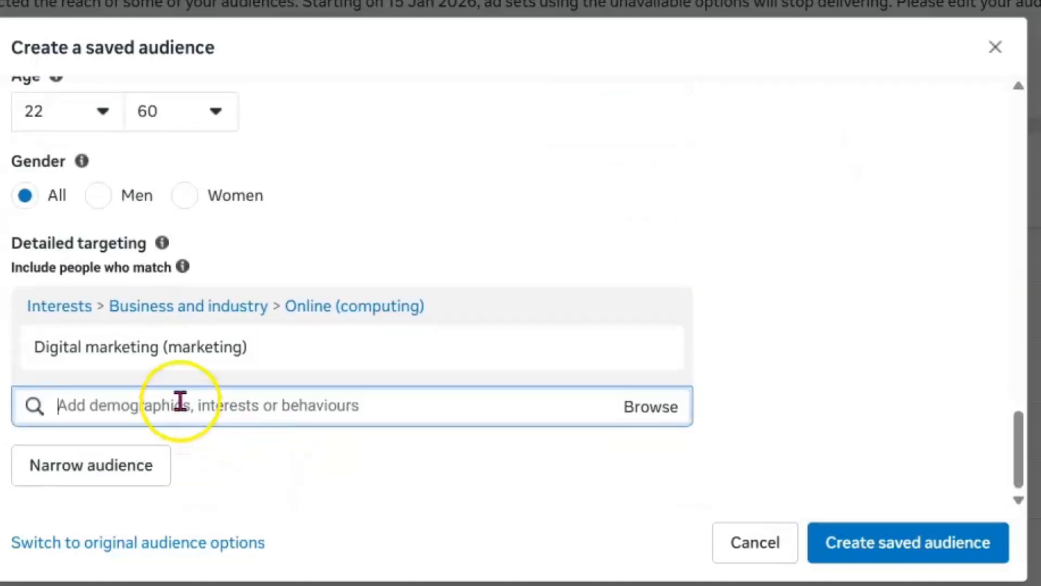
pyautogui.click(244, 409)
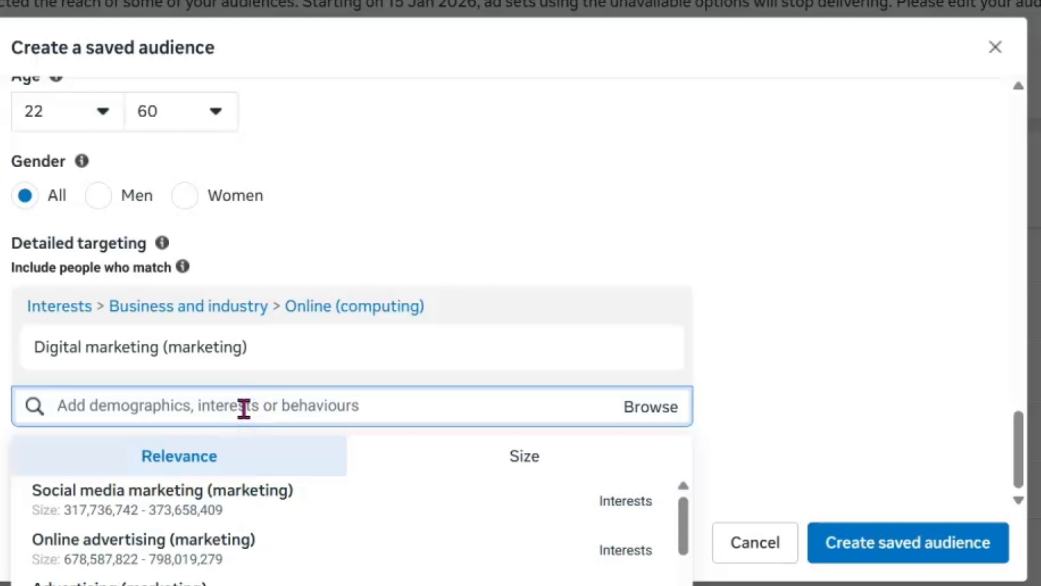
pyautogui.moveTo(186, 549)
pyautogui.write('s')
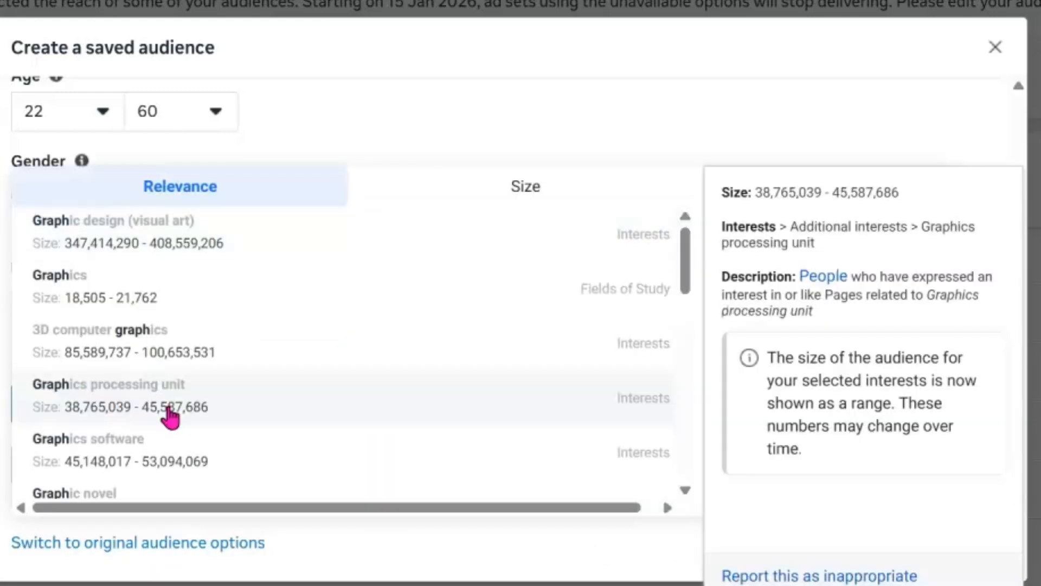
pyautogui.write('ic')
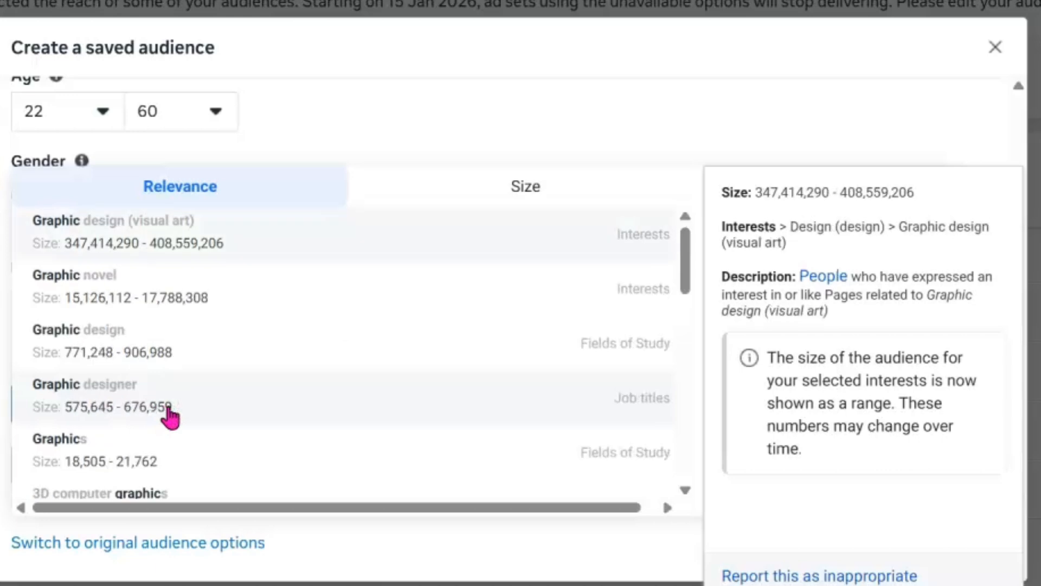
pyautogui.scroll(-4, 360, 284)
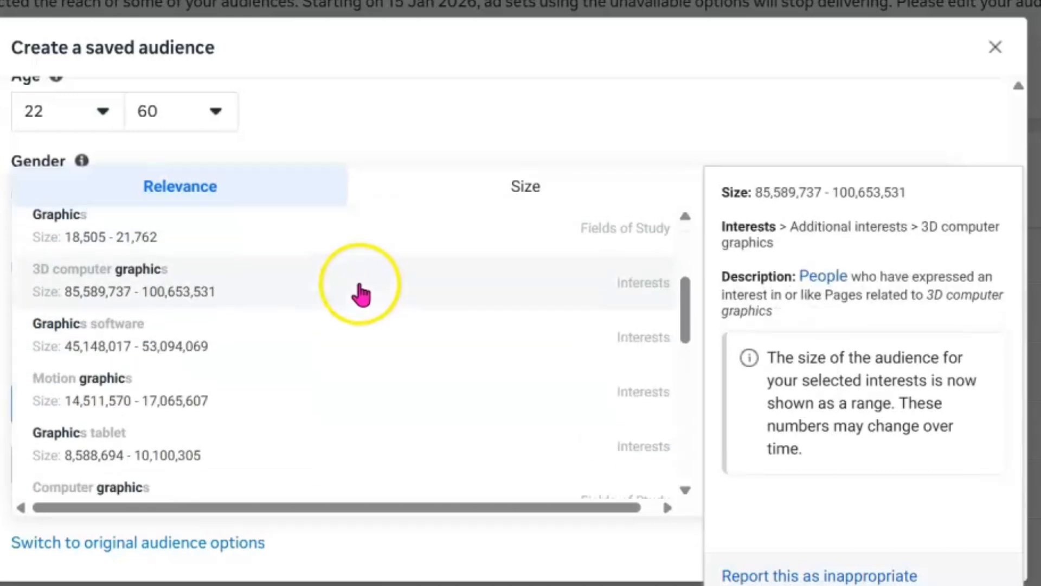
pyautogui.scroll(4, 369, 276)
pyautogui.scroll(5, 477, 146)
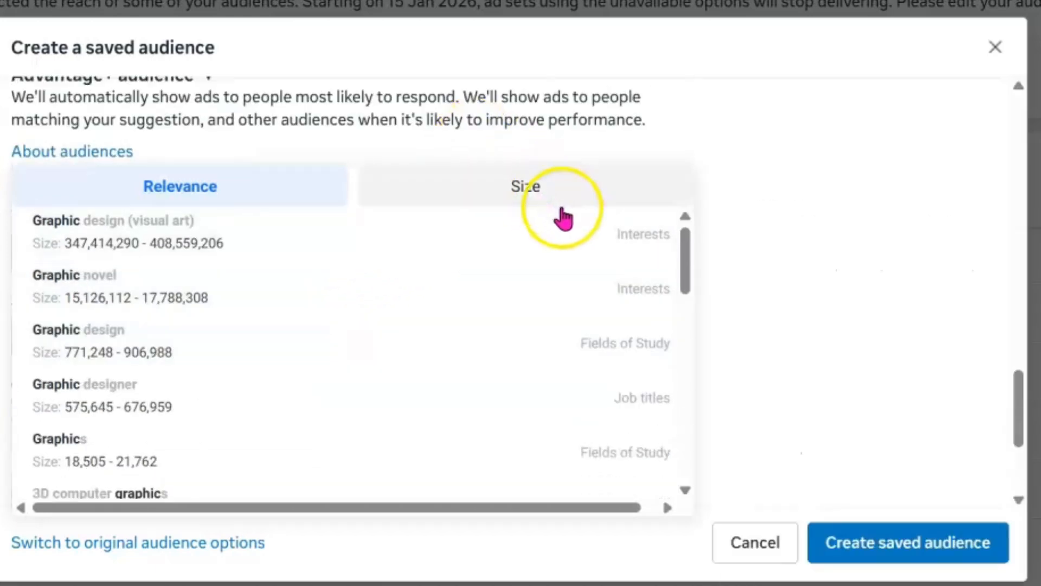
pyautogui.scroll(-5, 561, 398)
pyautogui.scroll(-6, 561, 399)
pyautogui.scroll(6, 565, 428)
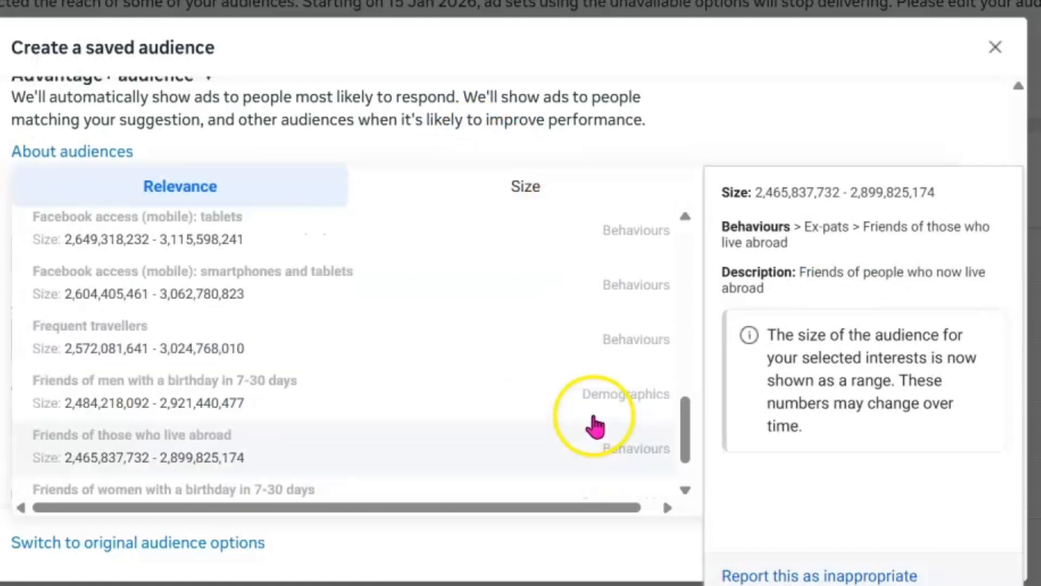
pyautogui.scroll(5, 590, 405)
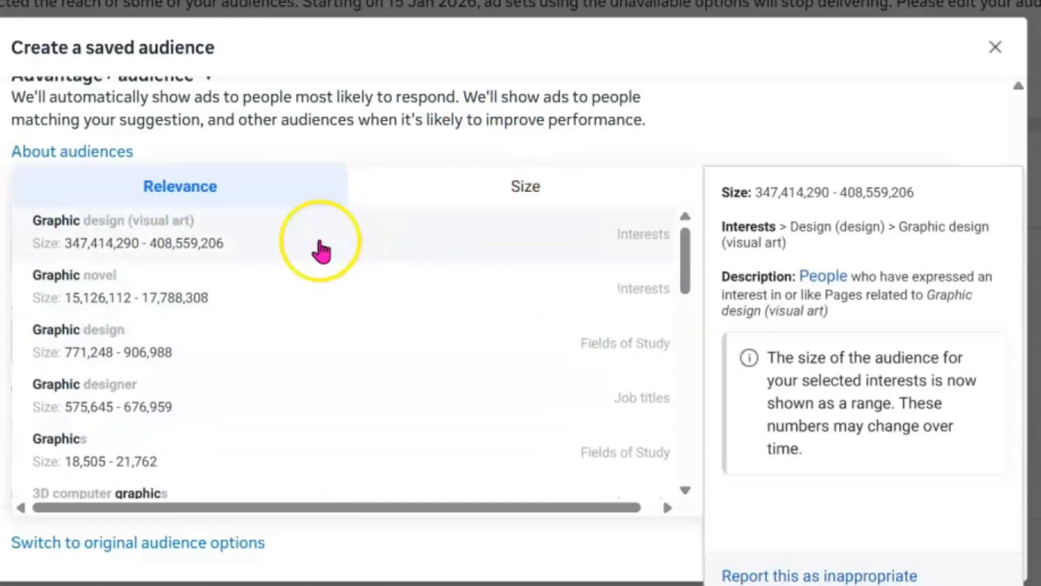
pyautogui.click(727, 133)
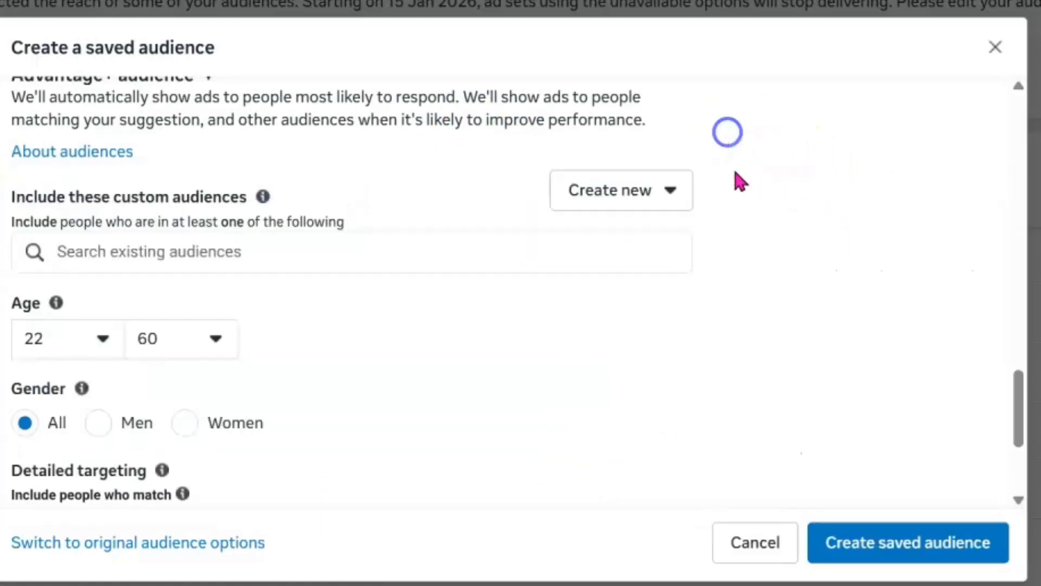
# - Include the suggested interests Online advertising (marketing) and Social media marketing (marketing) in the detailed targeting
pyautogui.scroll(-4, 380, 387)
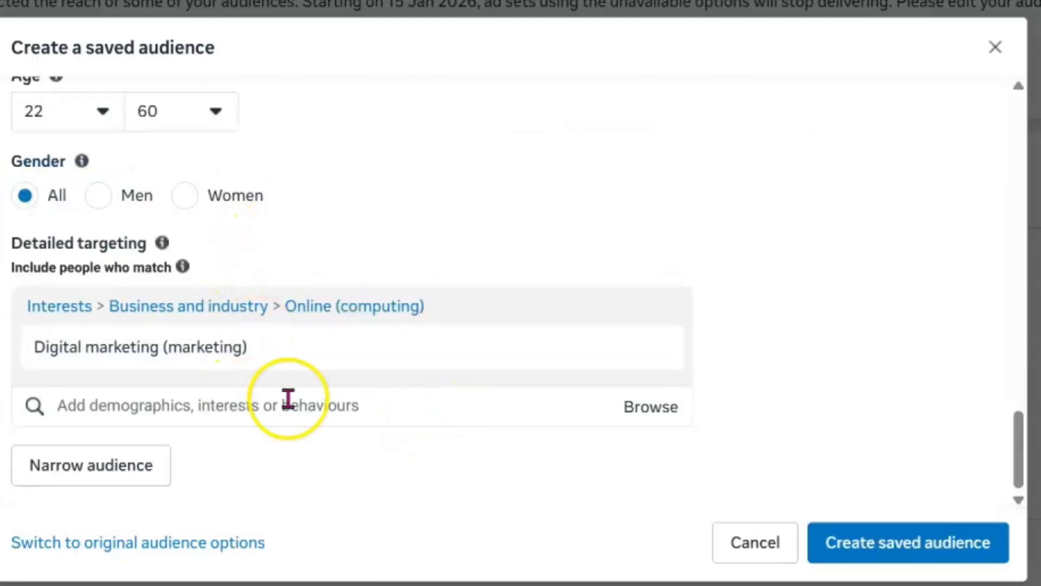
pyautogui.click(374, 410)
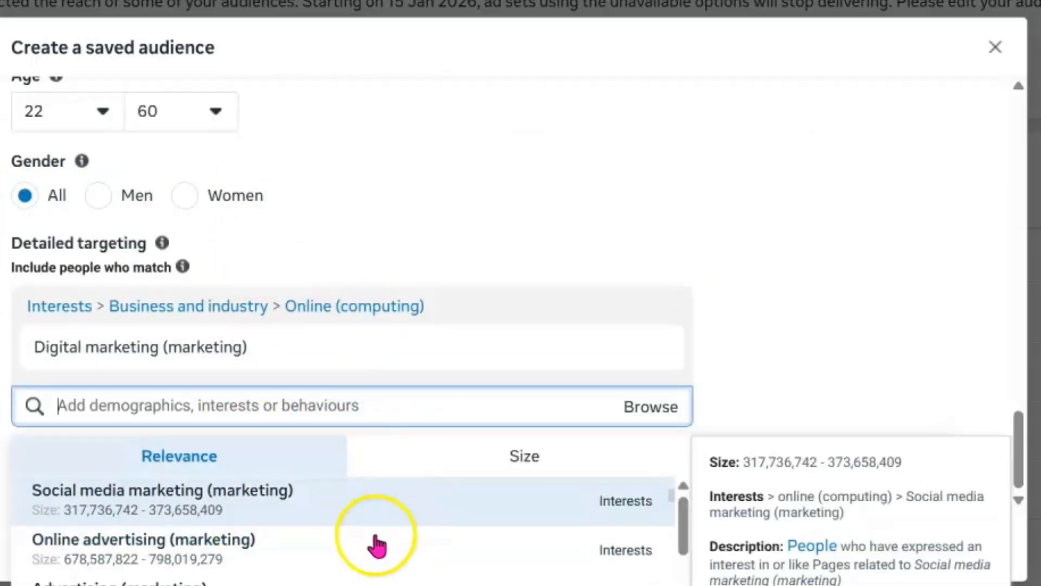
pyautogui.click(260, 553)
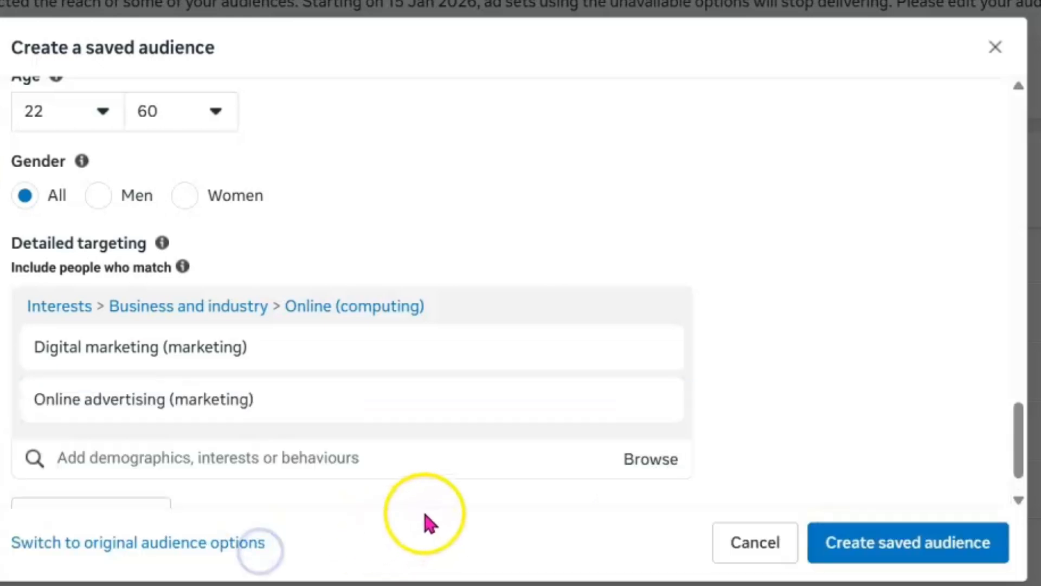
pyautogui.scroll(-1, 379, 417)
pyautogui.click(315, 402)
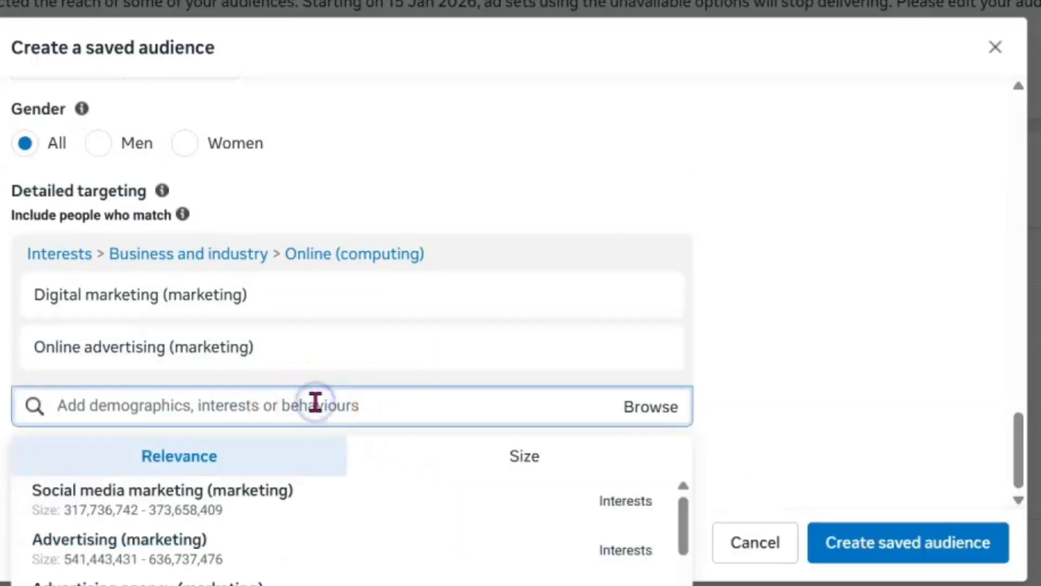
pyautogui.click(305, 507)
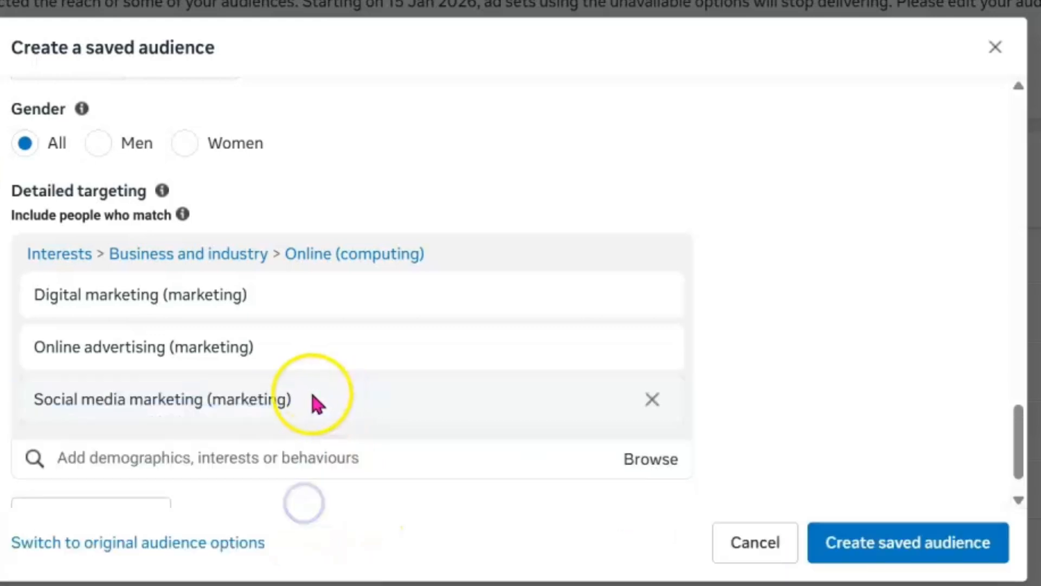
# - Include the suggested interest Social media (online media) in the detailed targeting
pyautogui.click(294, 459)
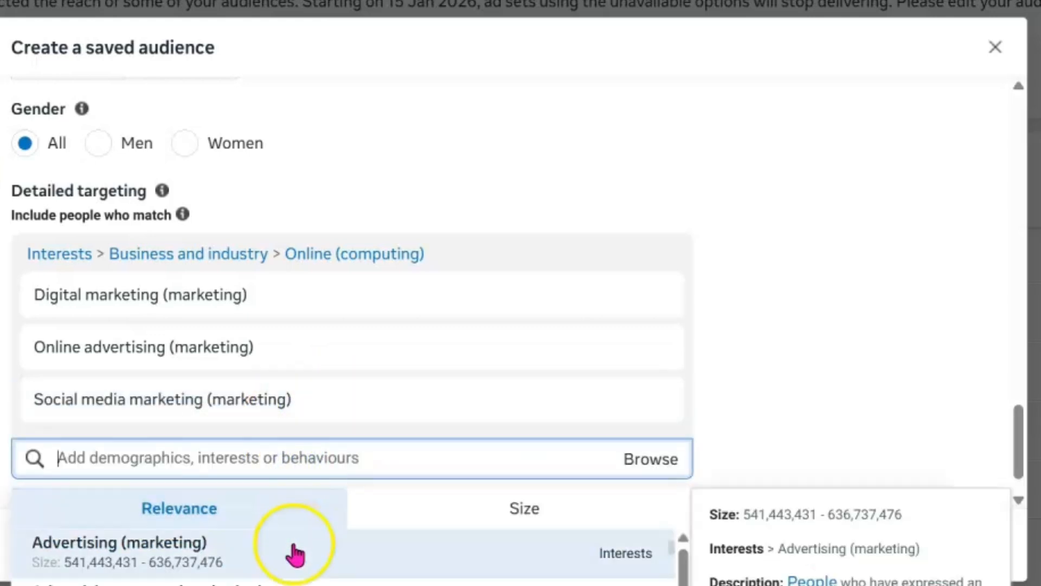
pyautogui.scroll(-1, 260, 554)
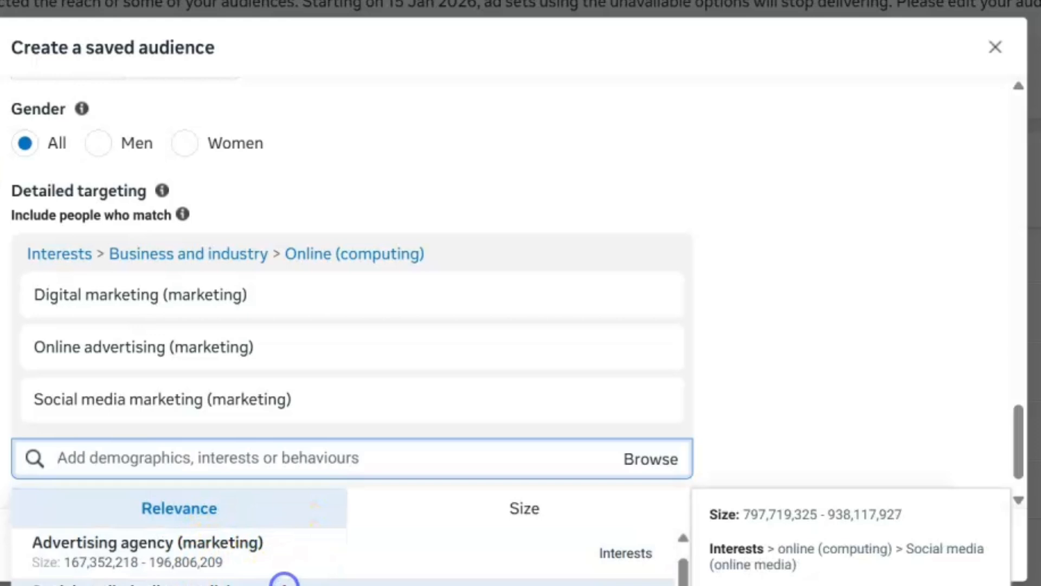
pyautogui.click(284, 583)
pyautogui.scroll(-2, 348, 364)
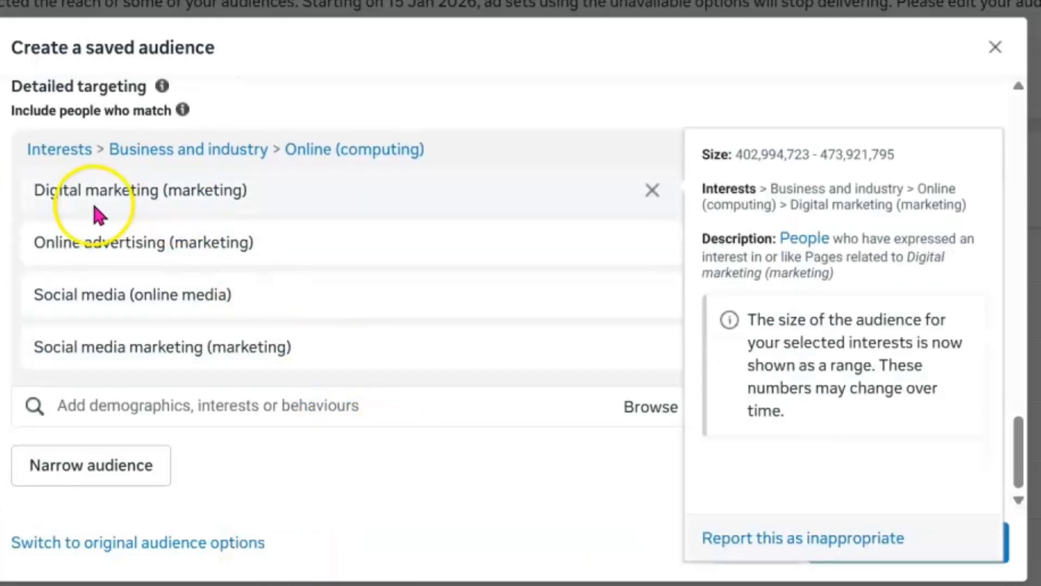
# - Search the detailed targeting for "small sc" and include the demographic Small business-to-business enterprise employees (10-200 employees)
pyautogui.click(324, 410)
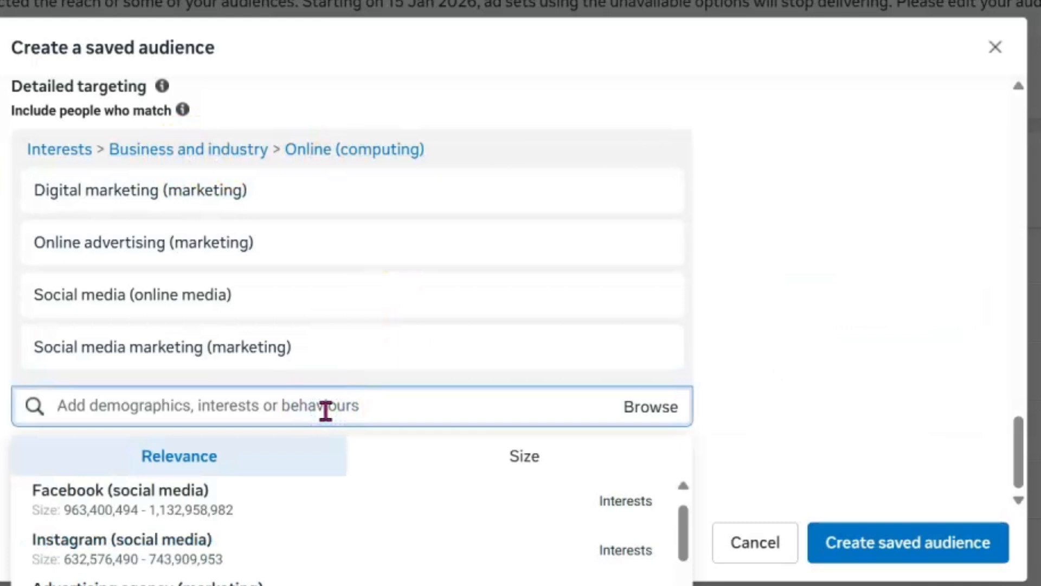
pyautogui.write('small sc')
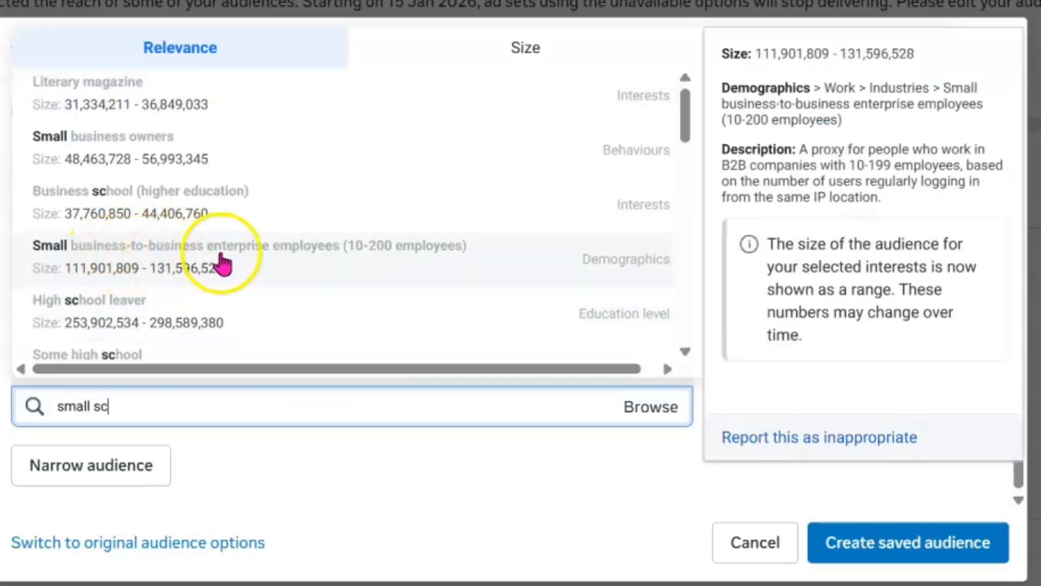
pyautogui.click(351, 267)
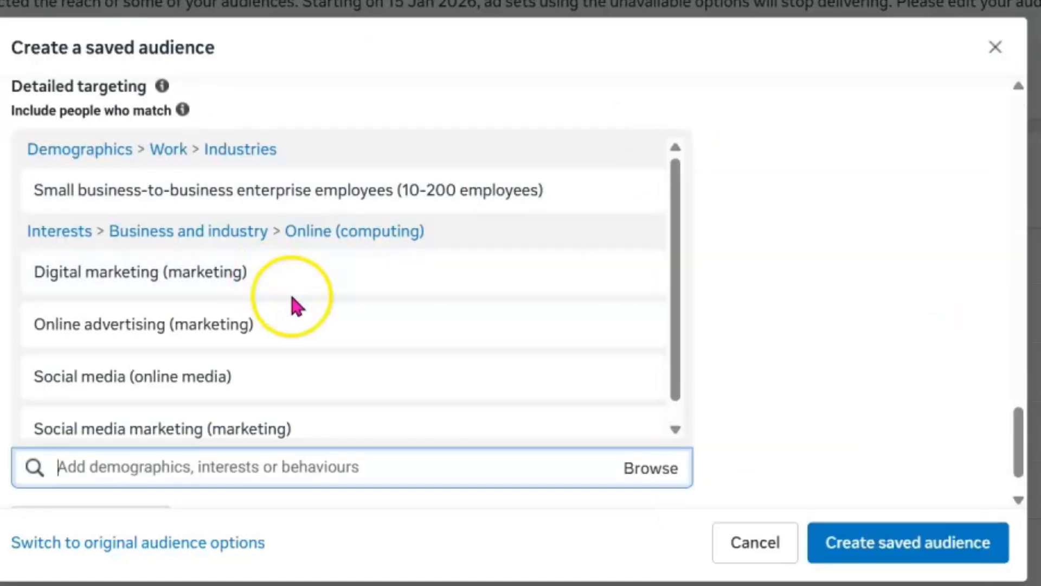
# - Review the audience's targeting settings and its estimated audience size
pyautogui.scroll(-1, 282, 325)
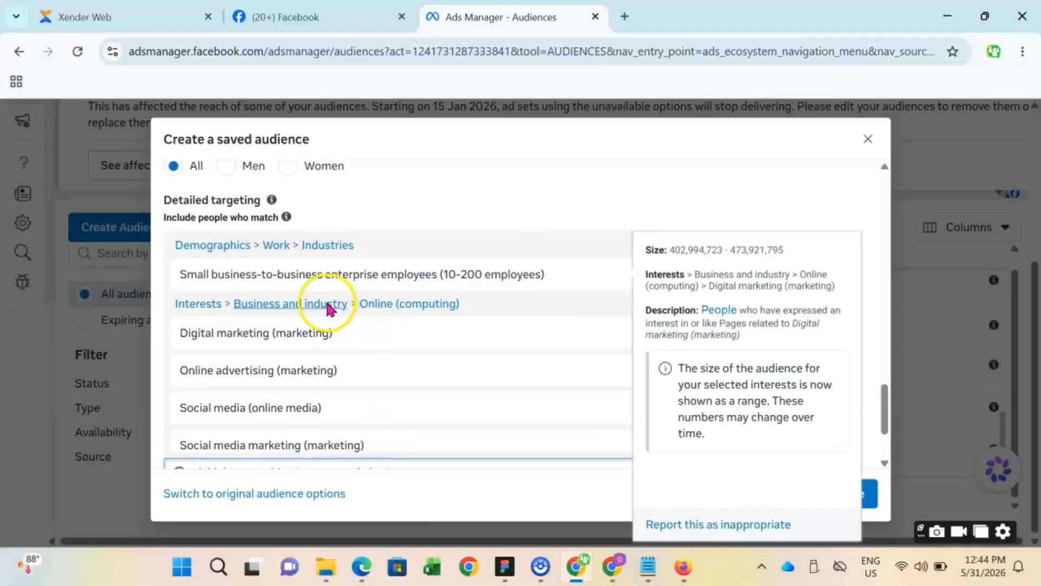
pyautogui.scroll(5, 331, 312)
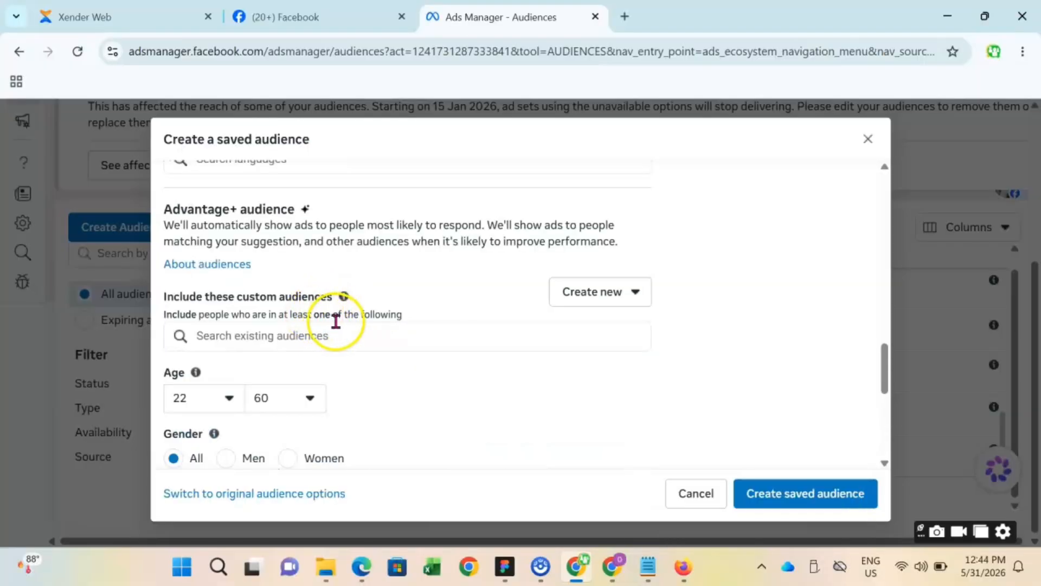
pyautogui.scroll(-5, 336, 321)
pyautogui.scroll(-1, 437, 341)
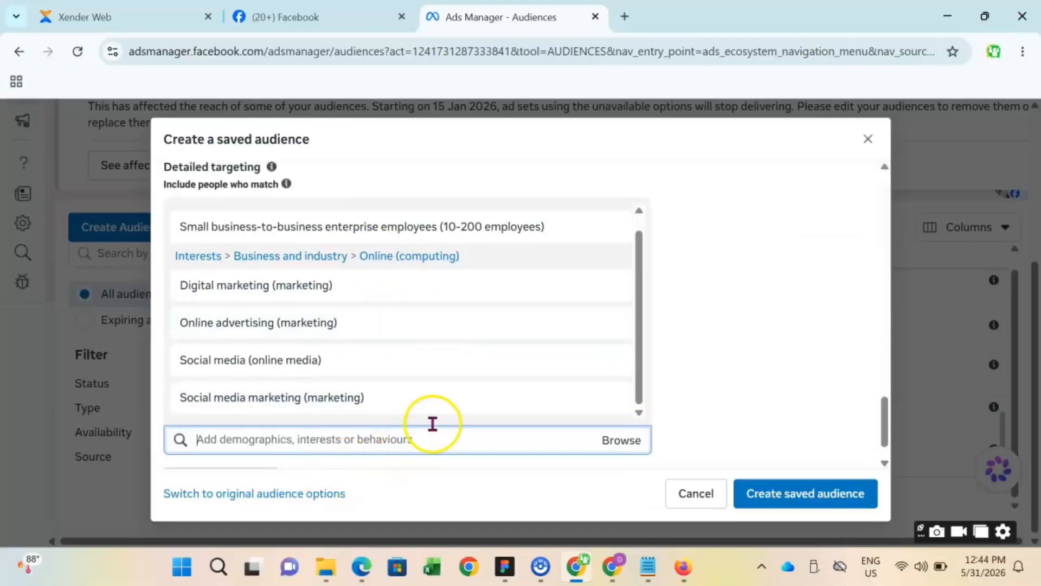
pyautogui.click(753, 193)
pyautogui.scroll(-5, 771, 228)
pyautogui.scroll(10, 781, 238)
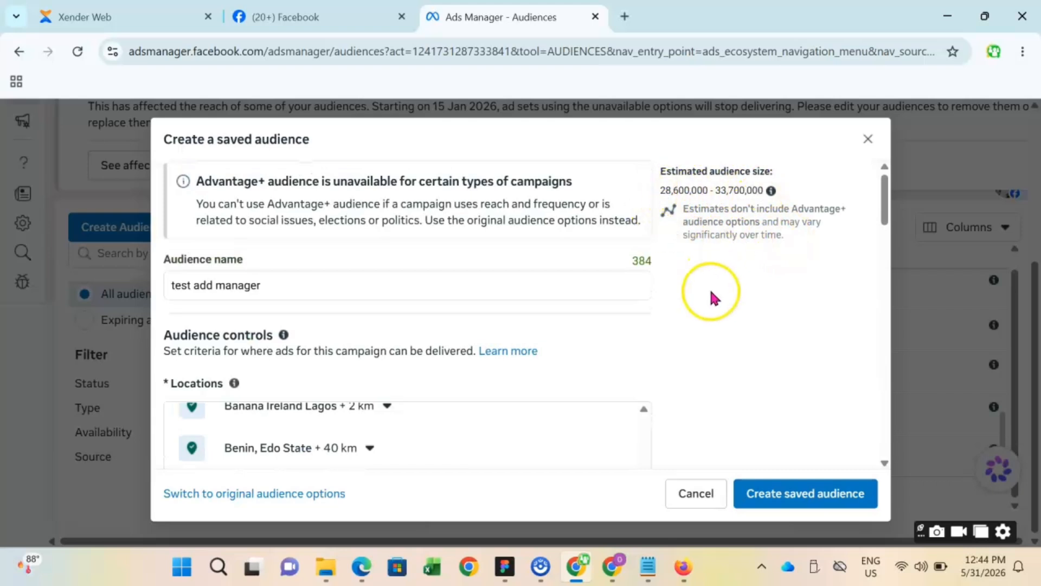
pyautogui.scroll(-6, 680, 293)
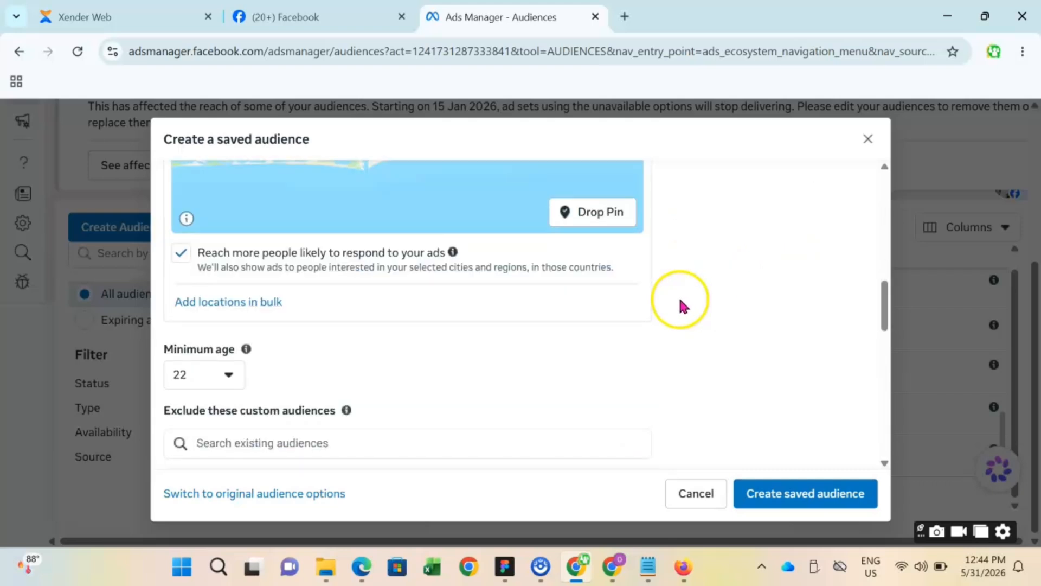
pyautogui.scroll(-3, 678, 301)
pyautogui.scroll(8, 688, 290)
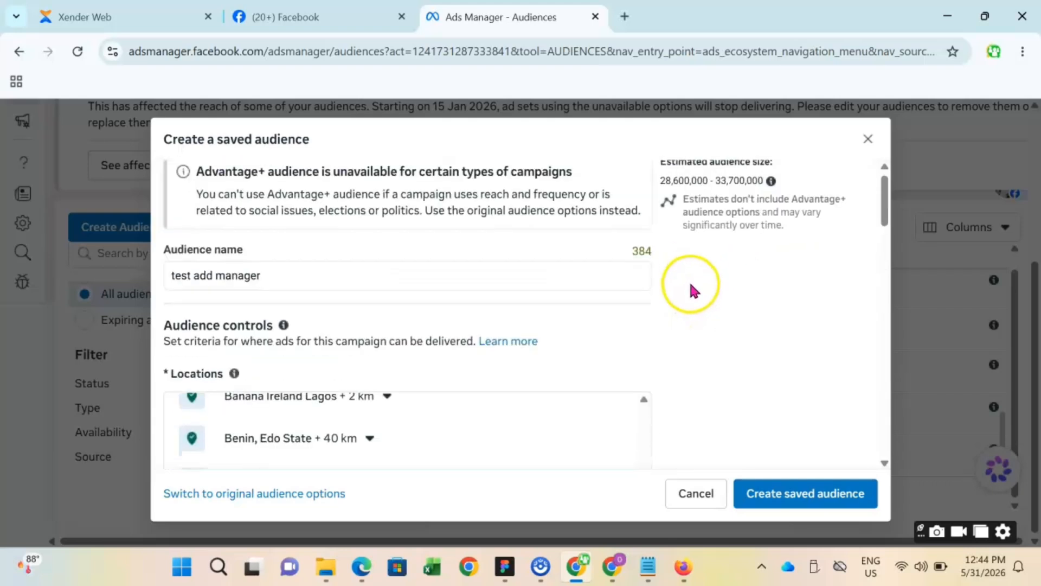
# - Create the saved audience "test add manager" and check its details in the audience list
pyautogui.scroll(-10, 689, 280)
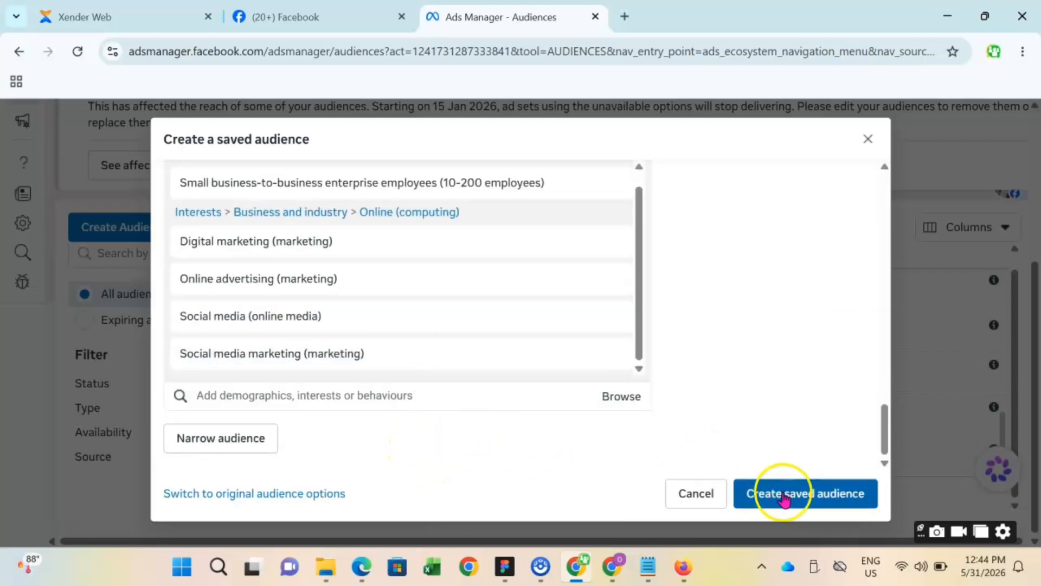
pyautogui.click(817, 499)
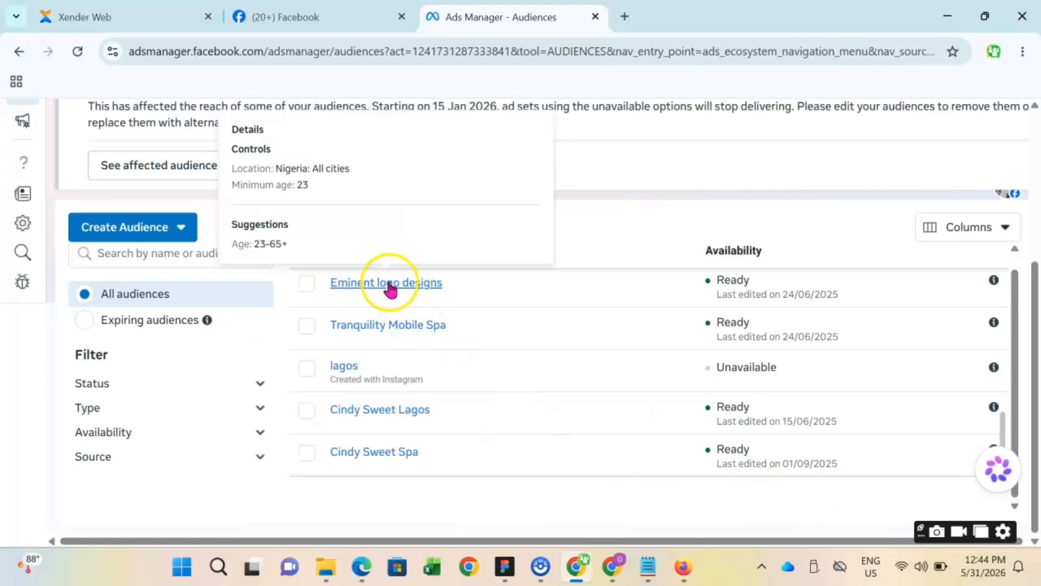
pyautogui.scroll(10, 489, 429)
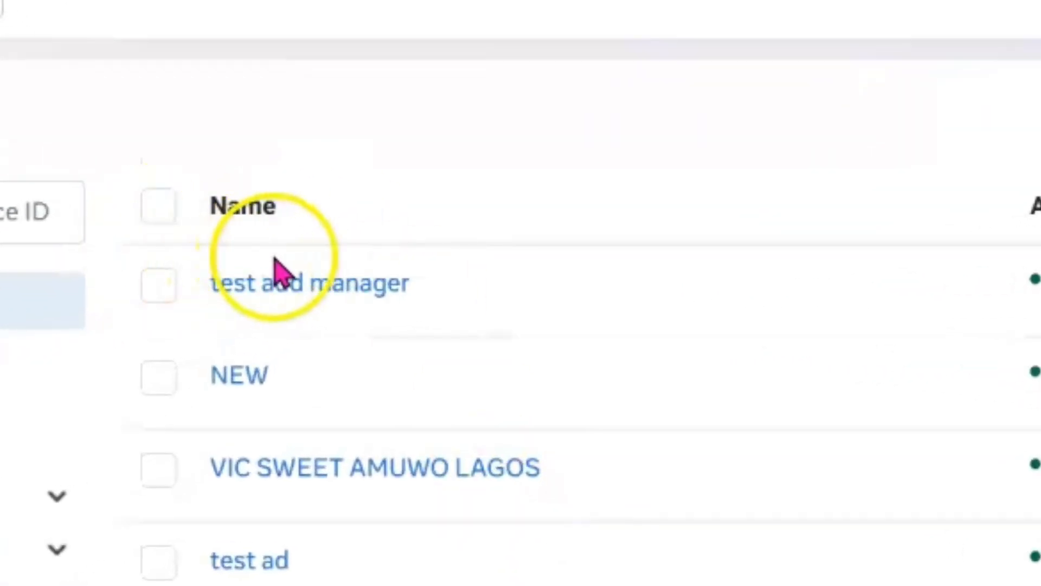
pyautogui.moveTo(304, 298)
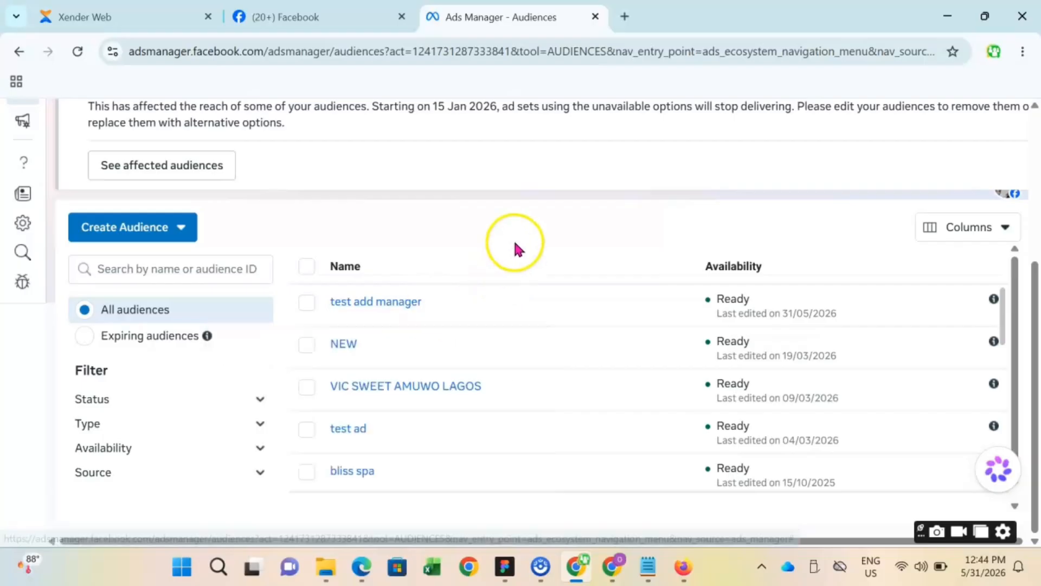
pyautogui.scroll(-1, 514, 236)
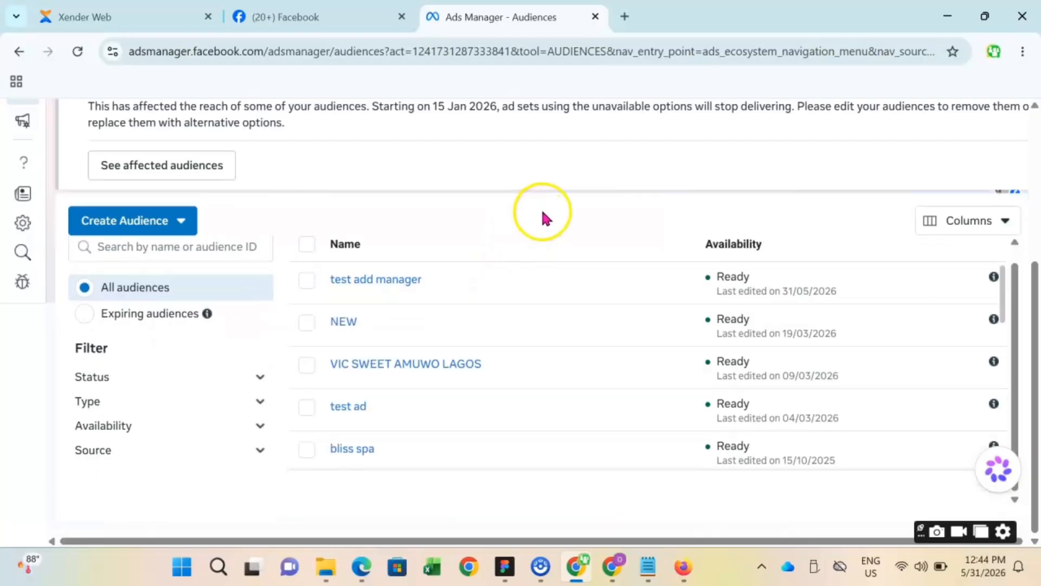
pyautogui.moveTo(378, 278)
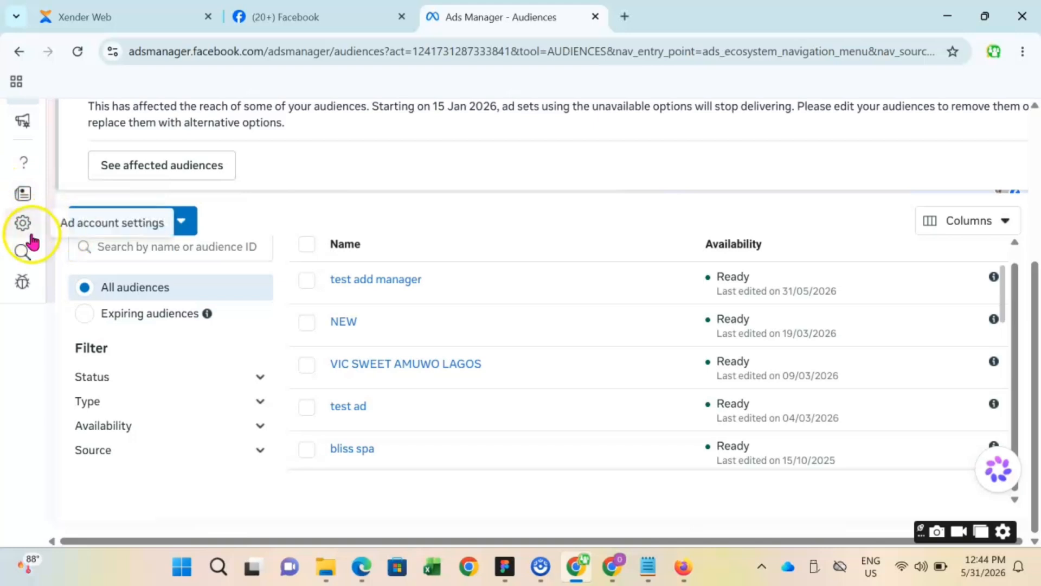
# - Go to the Campaigns page of the ad account and start creating a new campaign
pyautogui.scroll(5, 326, 173)
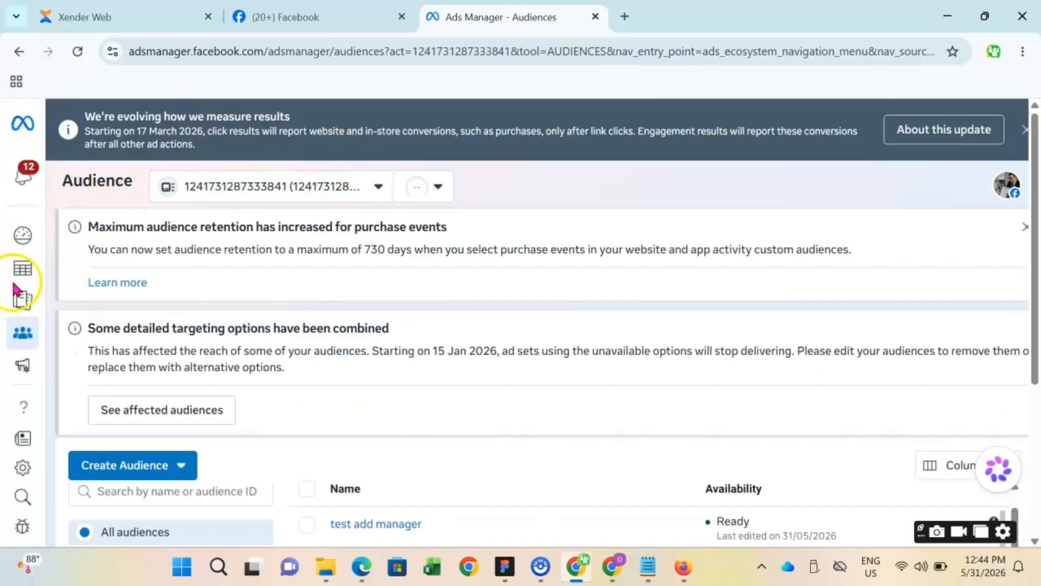
pyautogui.moveTo(23, 242)
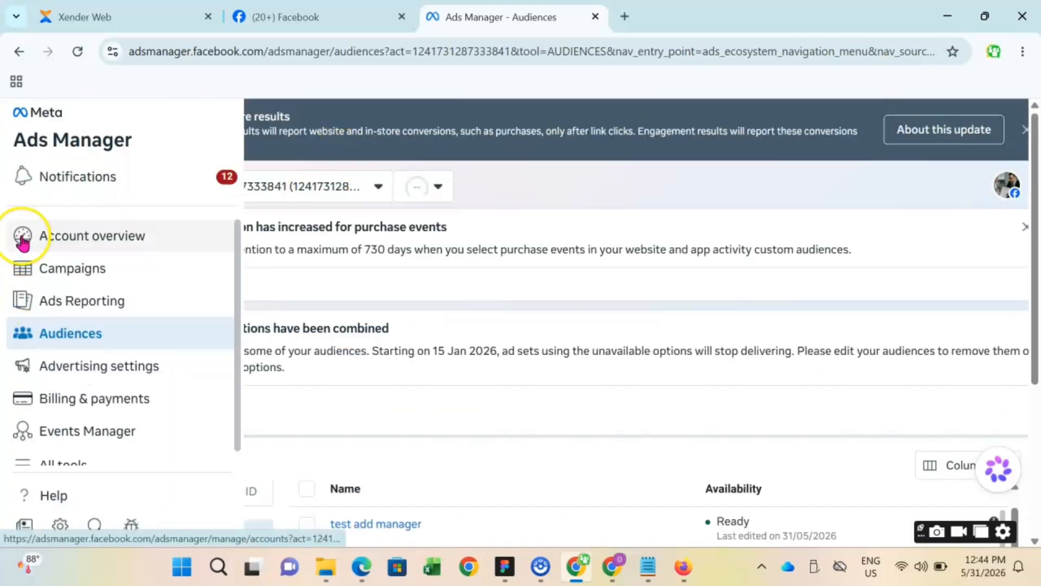
pyautogui.click(84, 271)
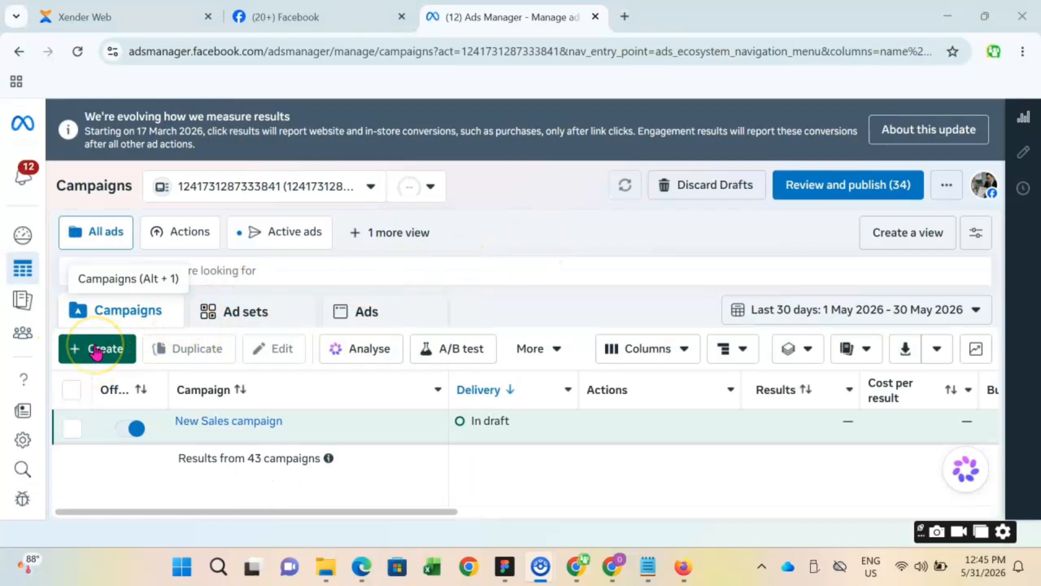
pyautogui.click(96, 351)
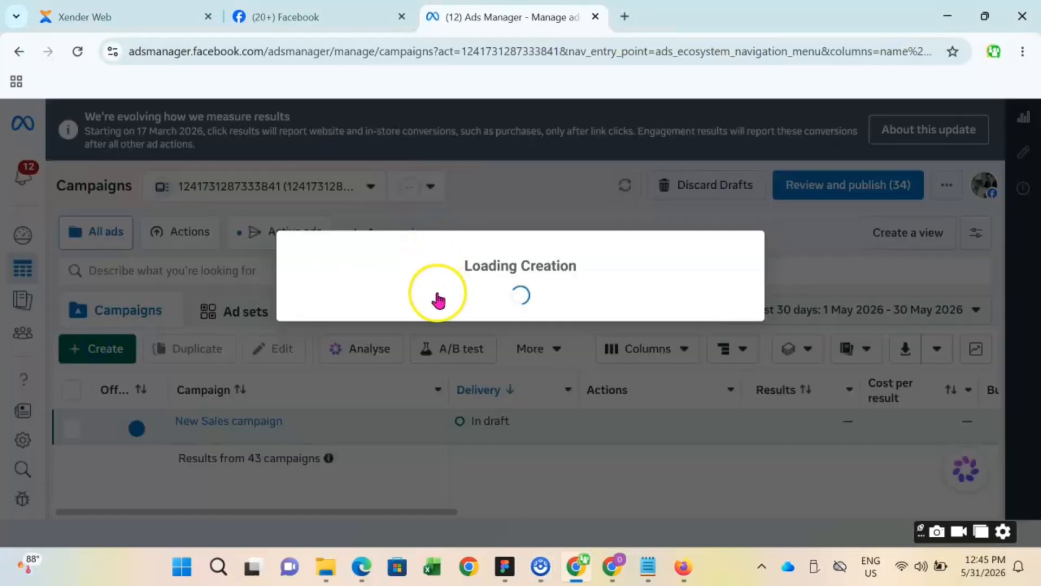
# - Create the new campaign with the Sales objective and proceed past its campaign-level settings to the ad set
pyautogui.scroll(-4, 504, 367)
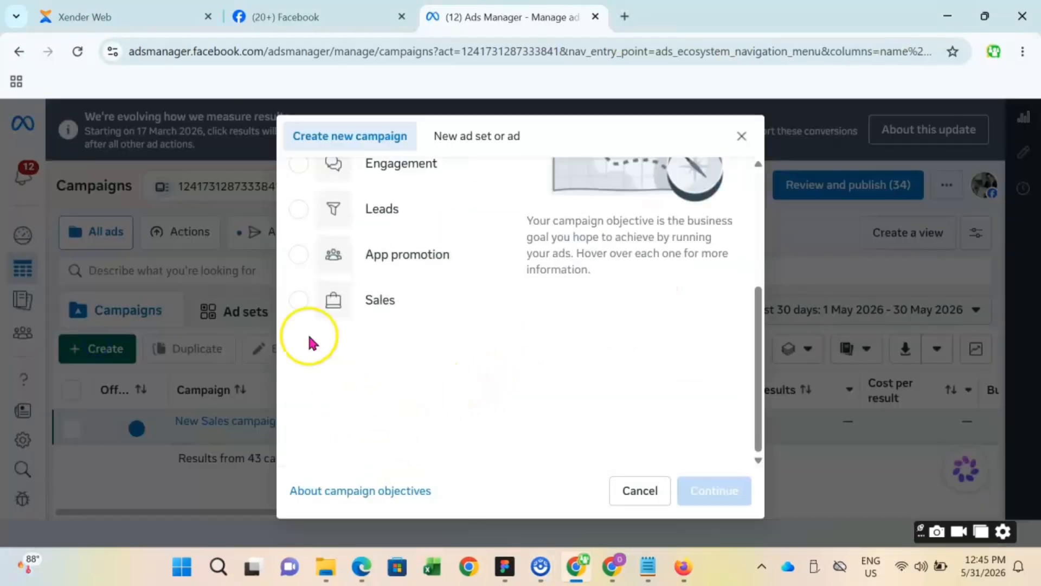
pyautogui.click(298, 300)
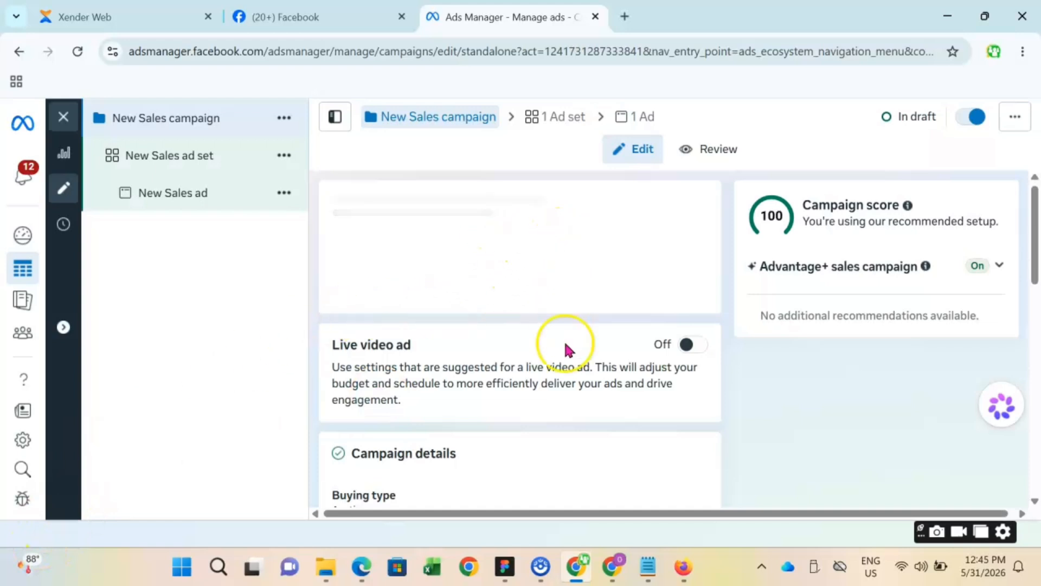
pyautogui.scroll(-10, 566, 350)
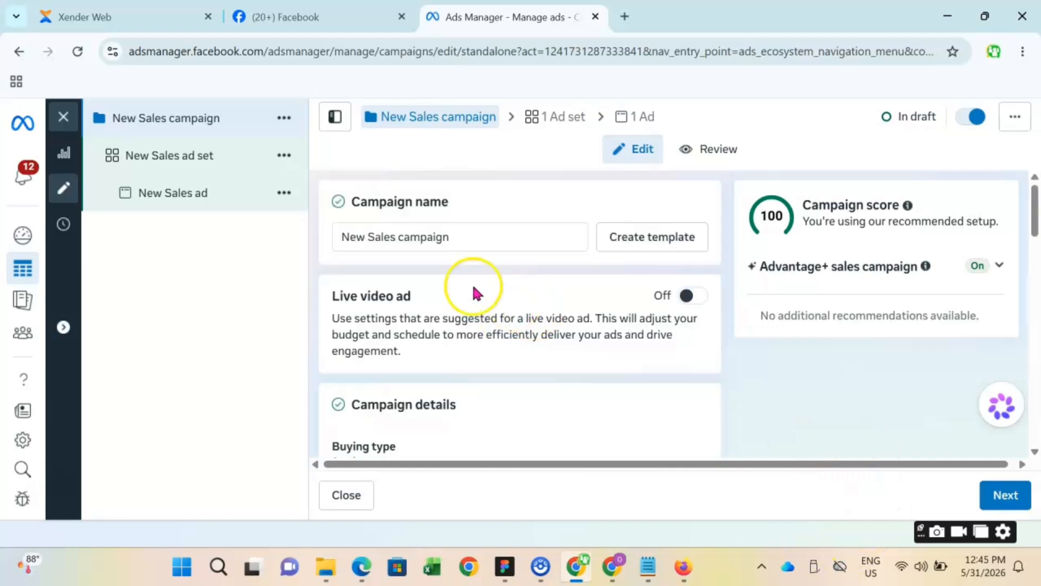
pyautogui.scroll(-8, 475, 293)
pyautogui.scroll(-10, 530, 265)
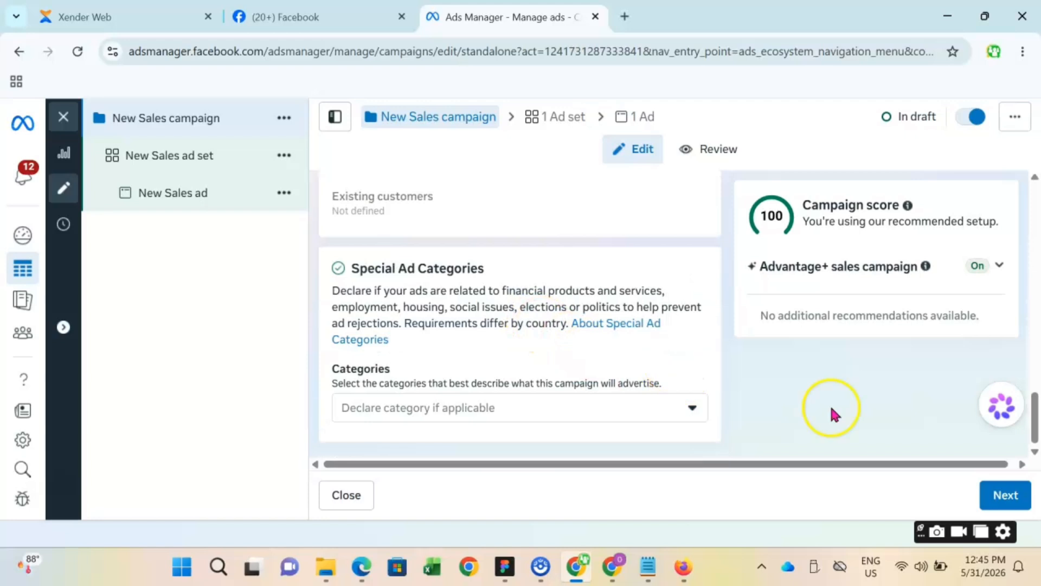
pyautogui.click(1005, 494)
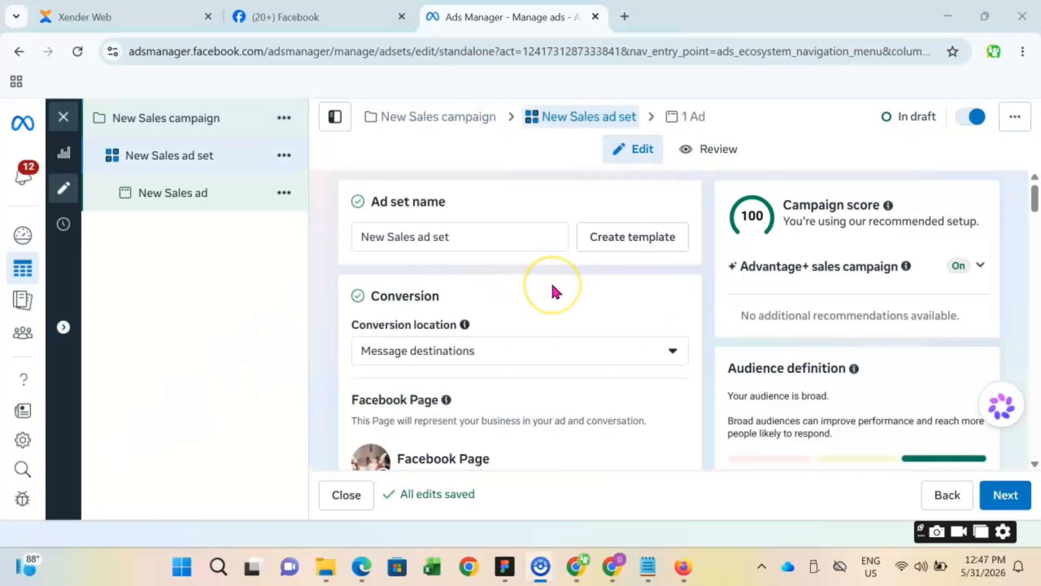
# - Apply the saved audience "test add manager" to the new sales ad set
pyautogui.scroll(-10, 553, 287)
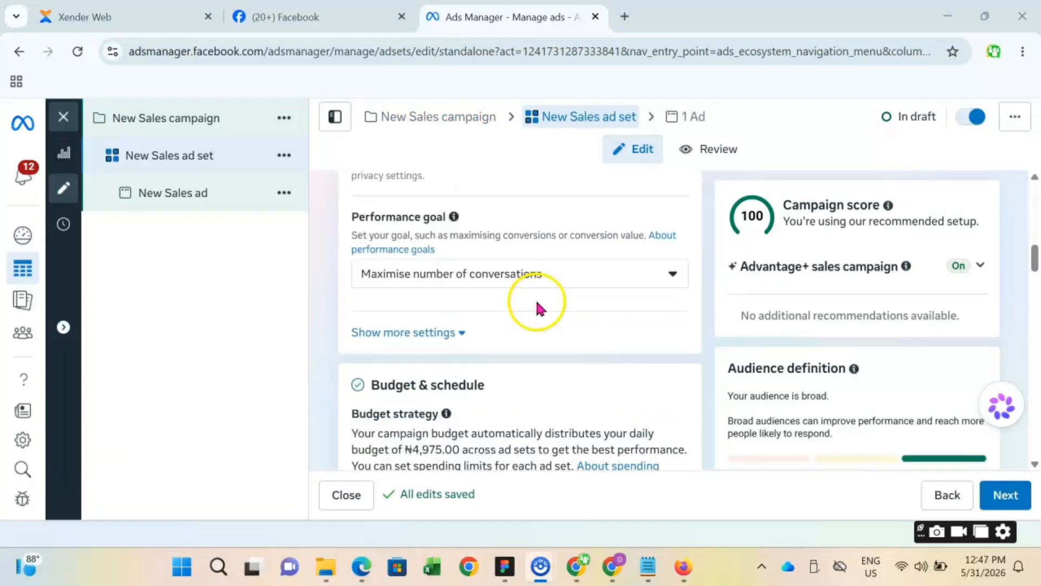
pyautogui.scroll(-8, 540, 304)
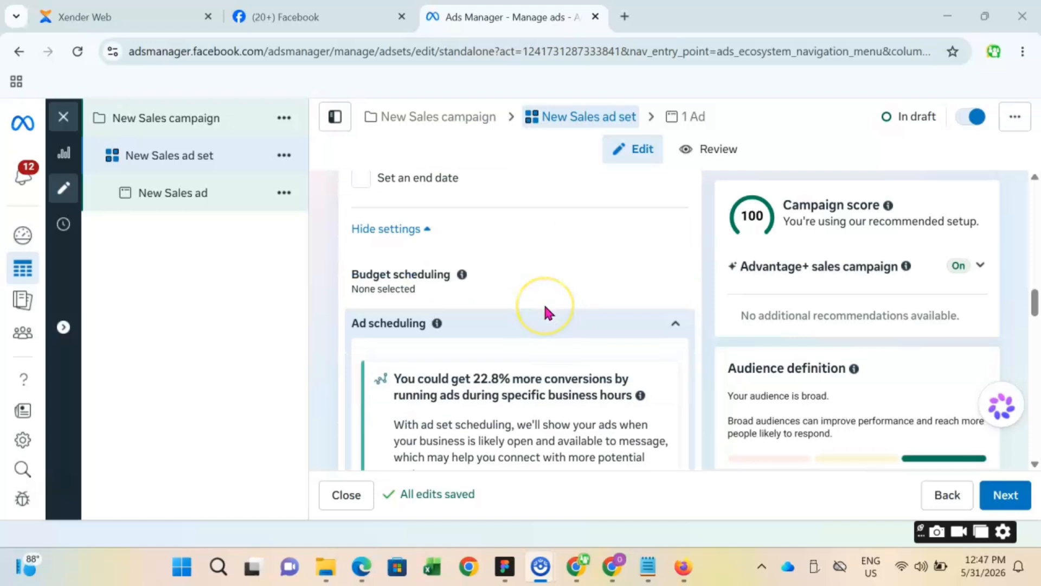
pyautogui.scroll(-8, 545, 308)
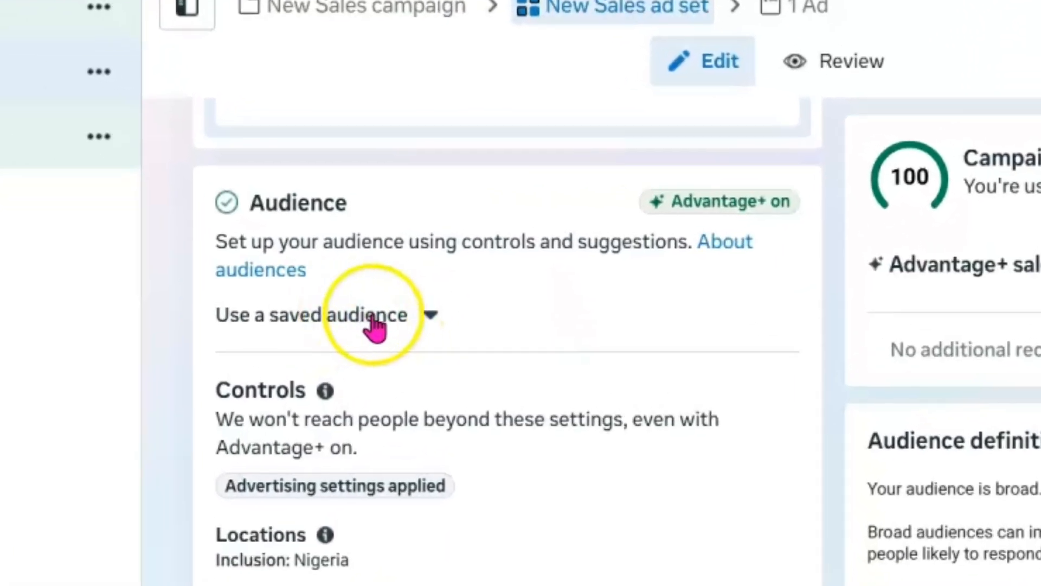
pyautogui.click(374, 320)
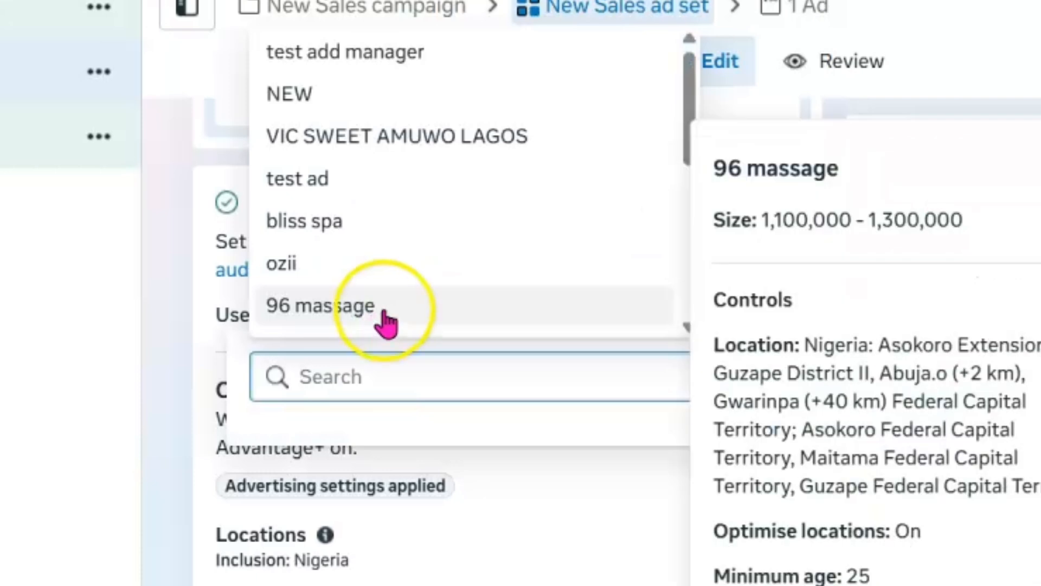
pyautogui.moveTo(395, 61)
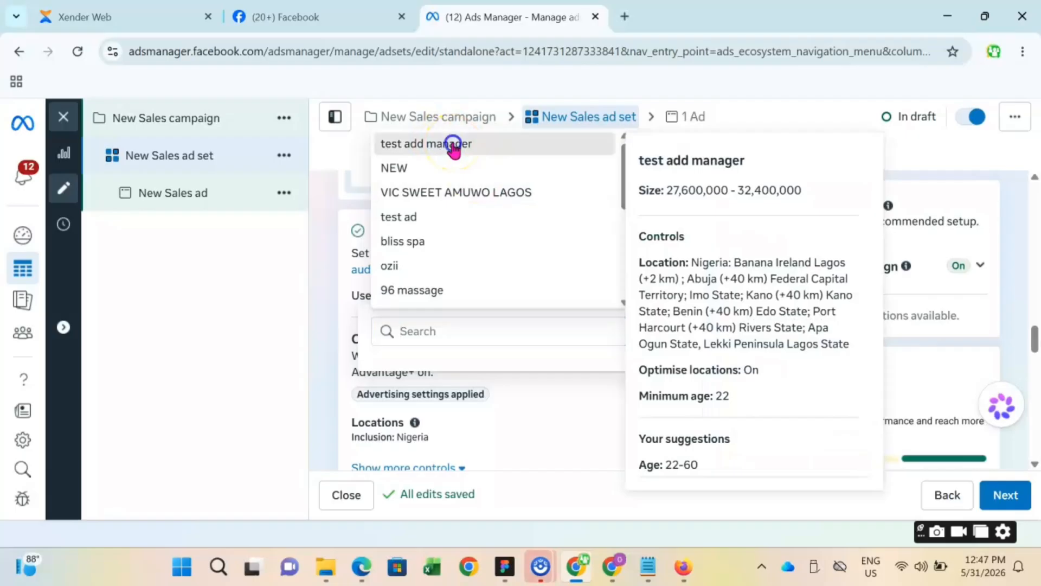
pyautogui.click(454, 145)
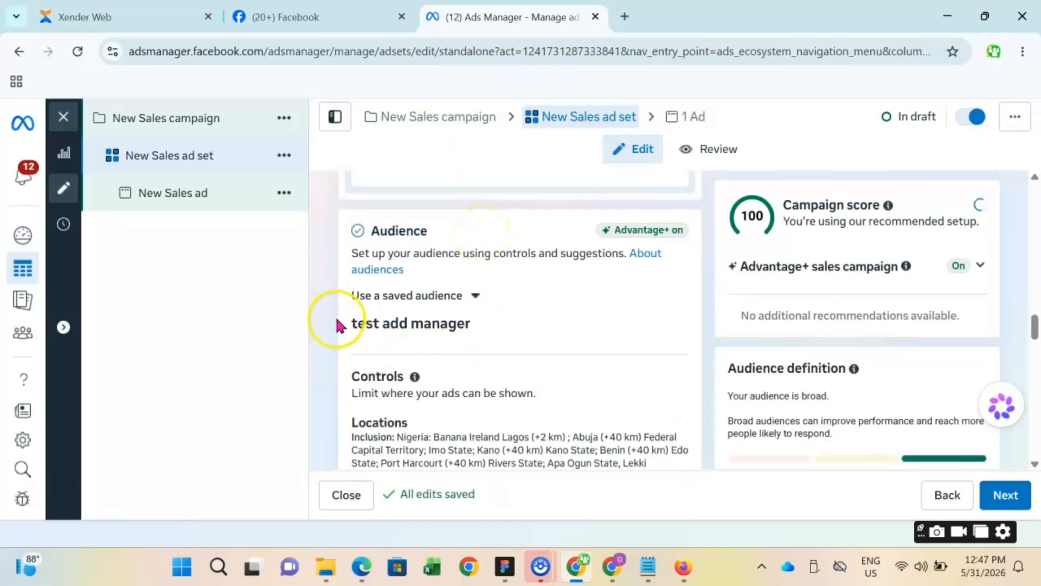
# - Review the included locations that the saved audience brought into the ad set's audience controls
pyautogui.scroll(-2, 337, 325)
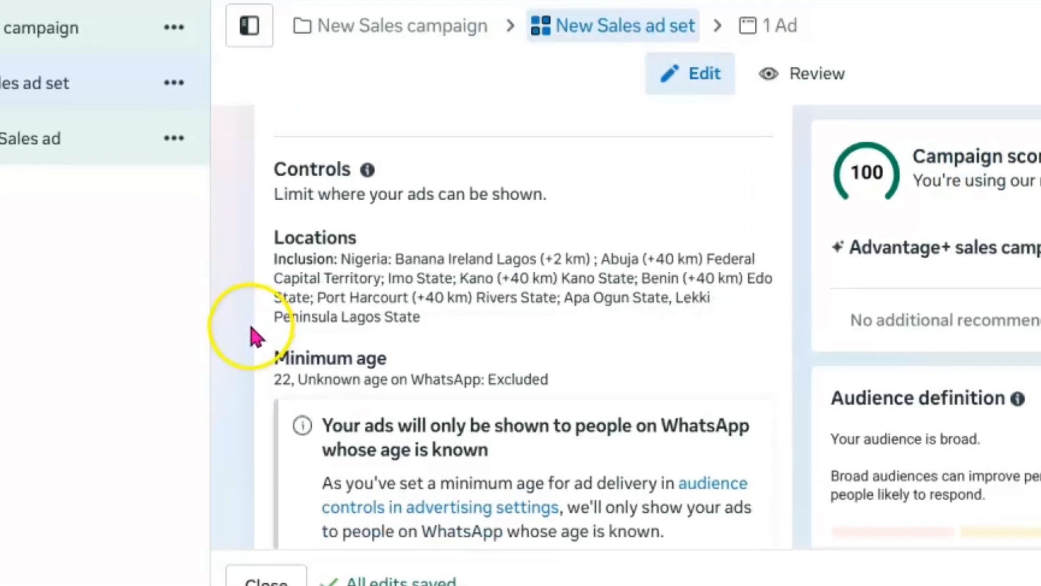
pyautogui.scroll(-5, 256, 336)
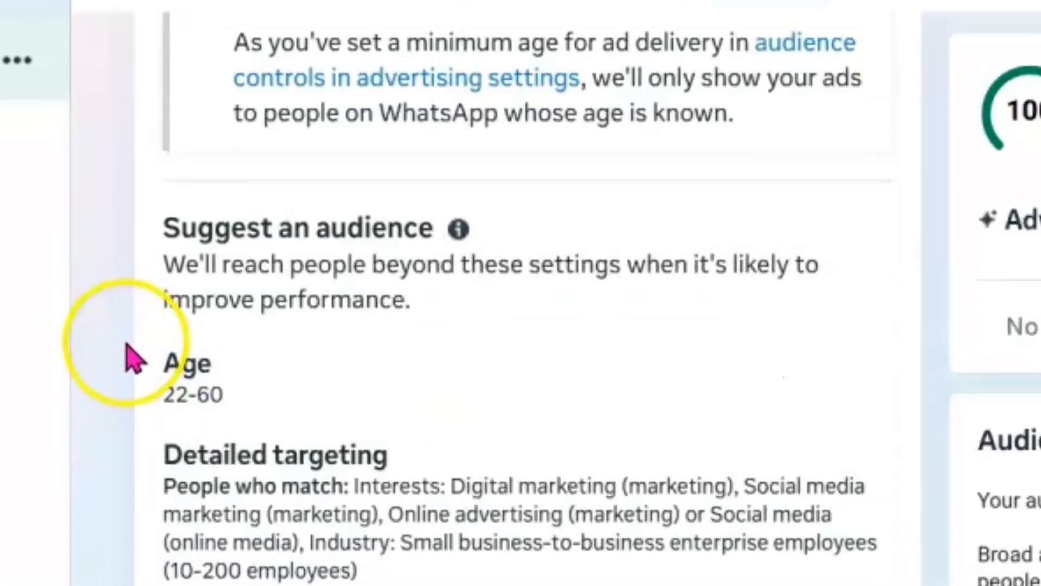
pyautogui.scroll(4, 250, 342)
pyautogui.scroll(1, 126, 344)
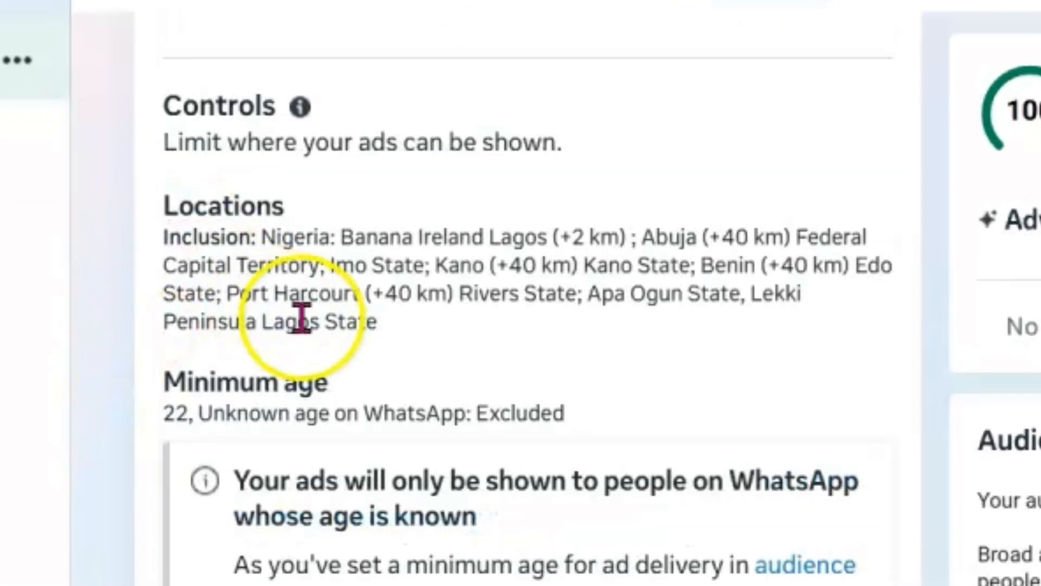
pyautogui.moveTo(396, 322); pyautogui.dragTo(165, 241)
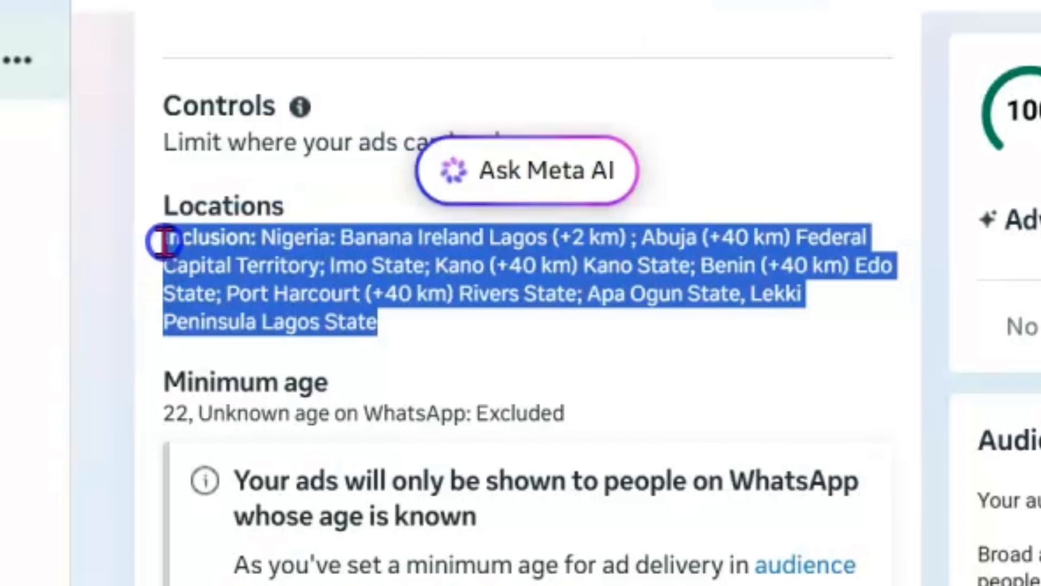
pyautogui.click(130, 278)
# - Review the applied audience's minimum age, suggested age range and detailed targeting
pyautogui.scroll(-3, 217, 309)
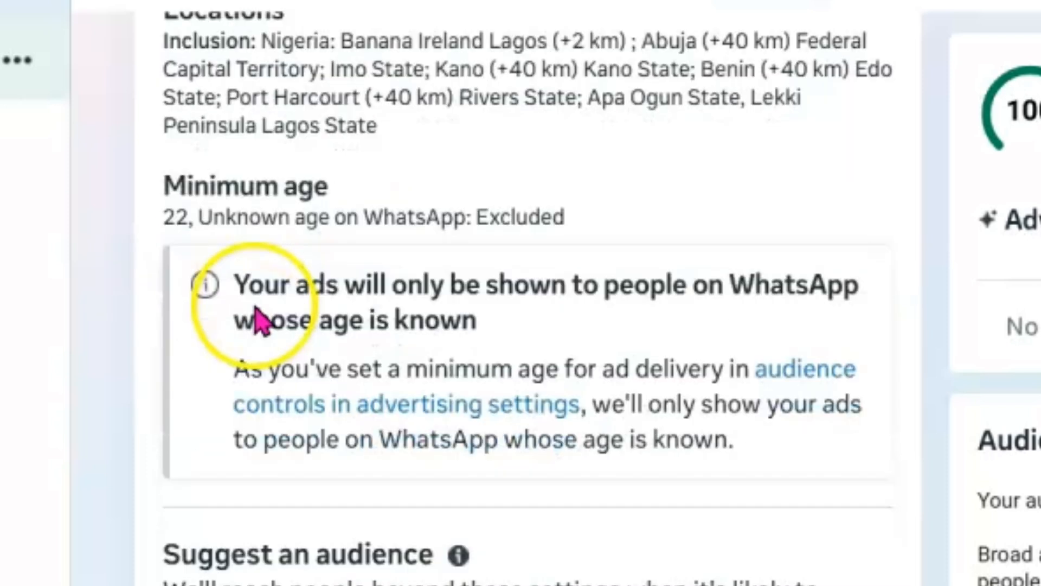
pyautogui.scroll(-3, 257, 320)
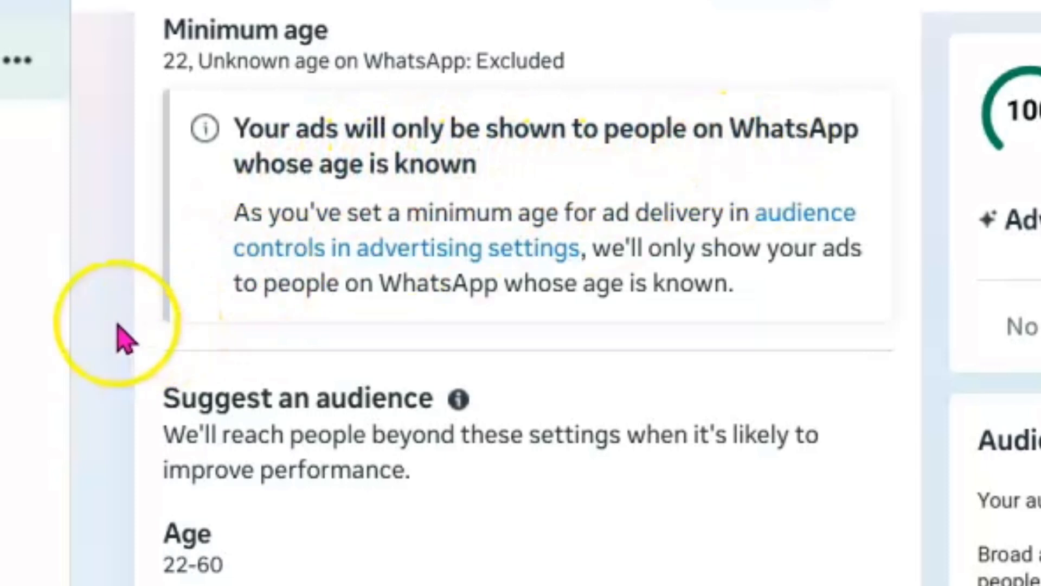
pyautogui.scroll(-3, 147, 358)
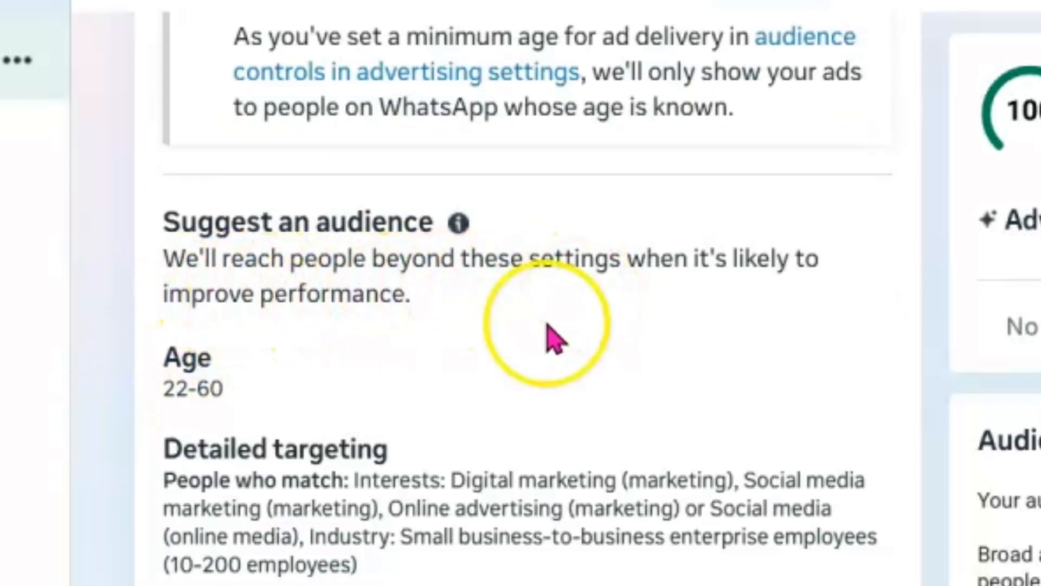
pyautogui.scroll(-3, 279, 384)
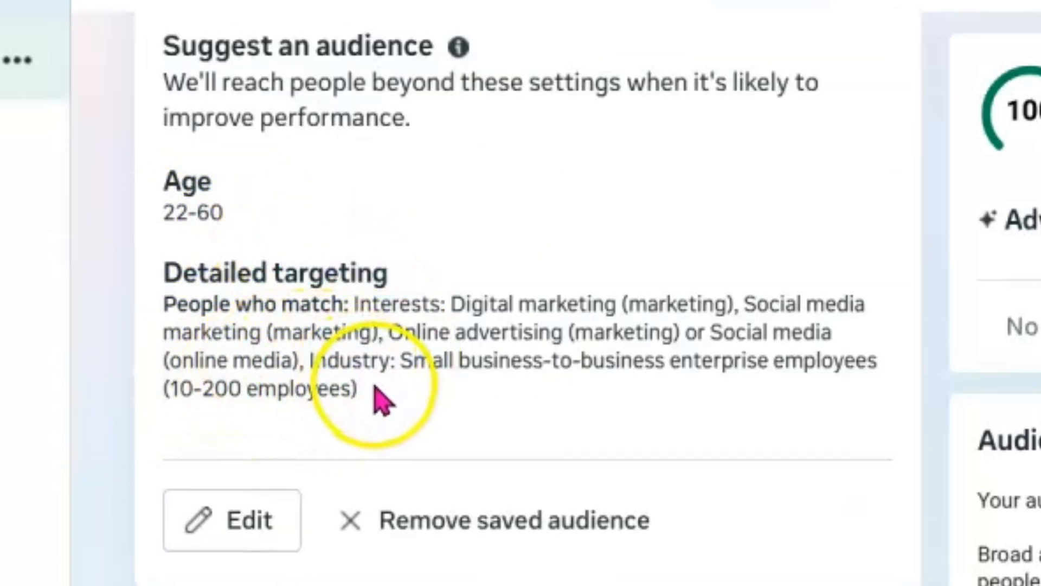
pyautogui.moveTo(380, 401); pyautogui.dragTo(168, 286)
pyautogui.click(188, 320)
pyautogui.click(398, 287)
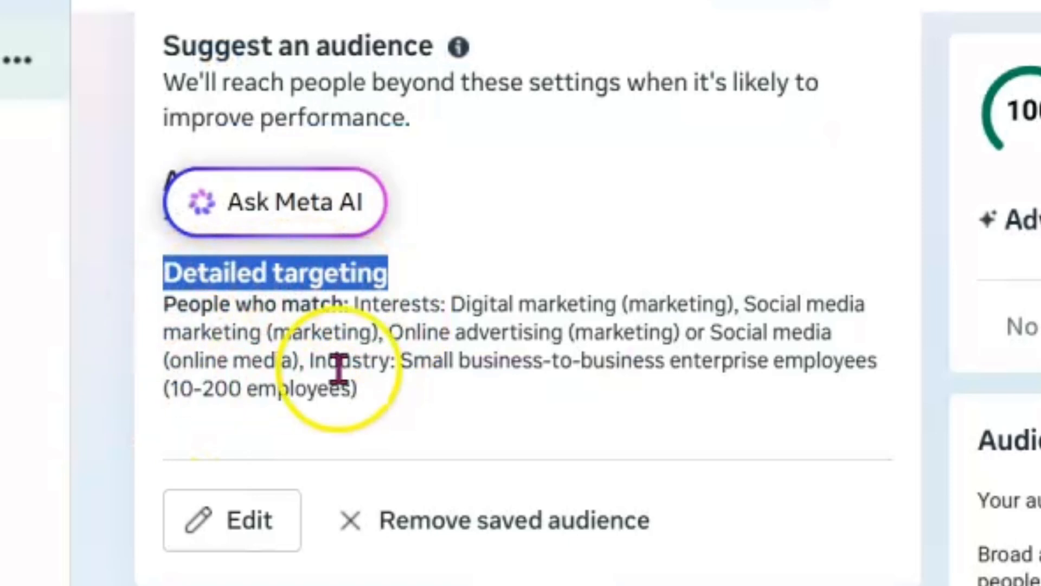
pyautogui.click(380, 415)
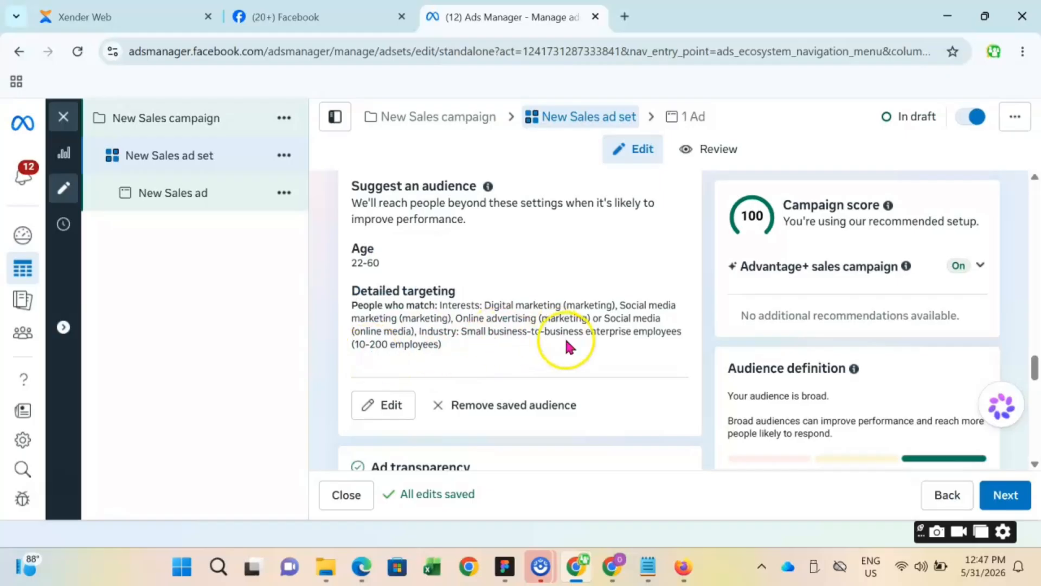
# - Check the ad set's audience definition and estimated audience size, and look over the ad transparency and placements sections
pyautogui.scroll(-3, 585, 250)
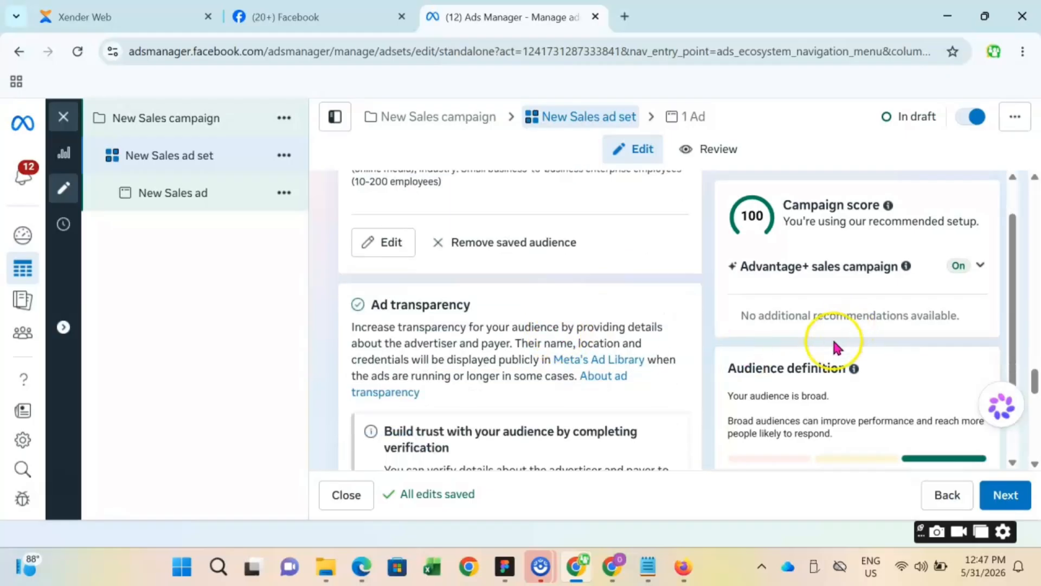
pyautogui.scroll(-3, 846, 342)
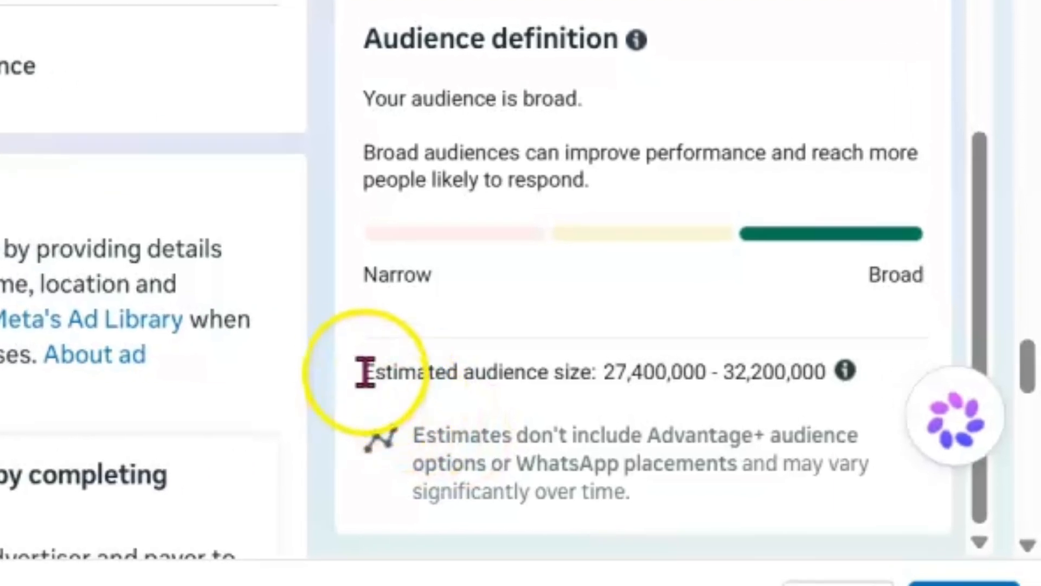
pyautogui.moveTo(442, 375); pyautogui.dragTo(884, 376)
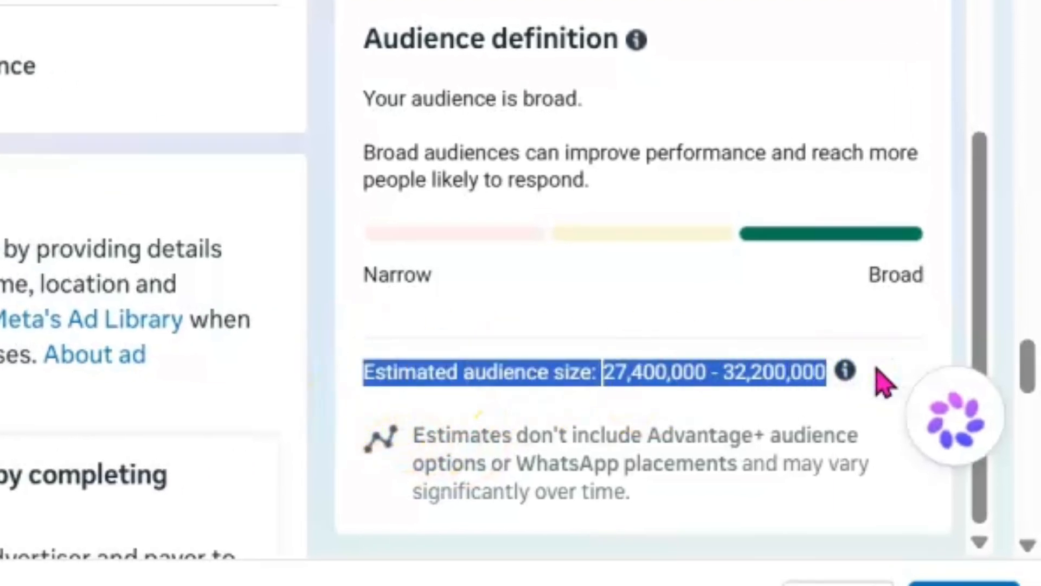
pyautogui.click(493, 430)
pyautogui.scroll(-5, 626, 440)
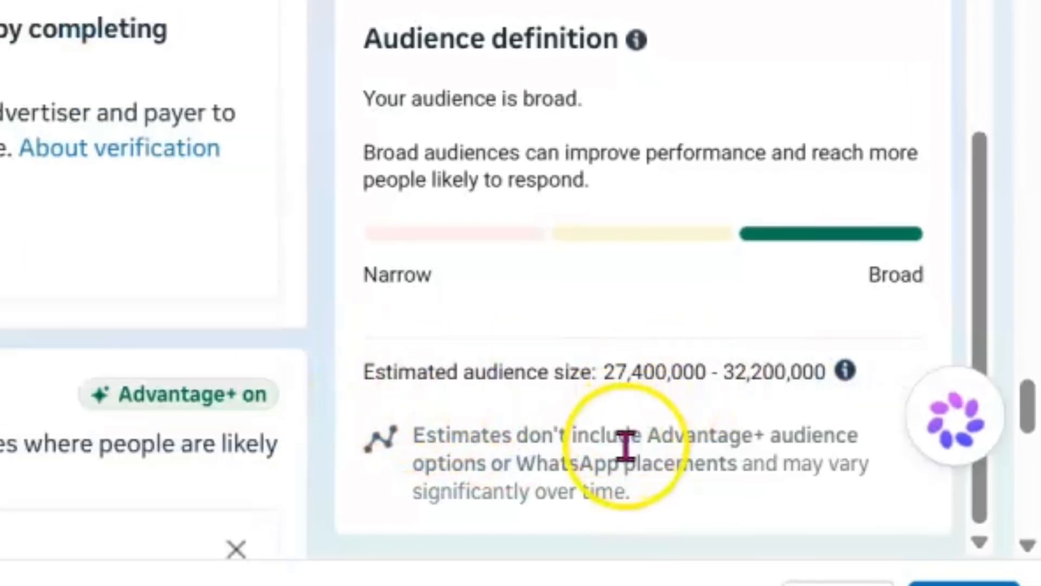
pyautogui.scroll(5, 632, 420)
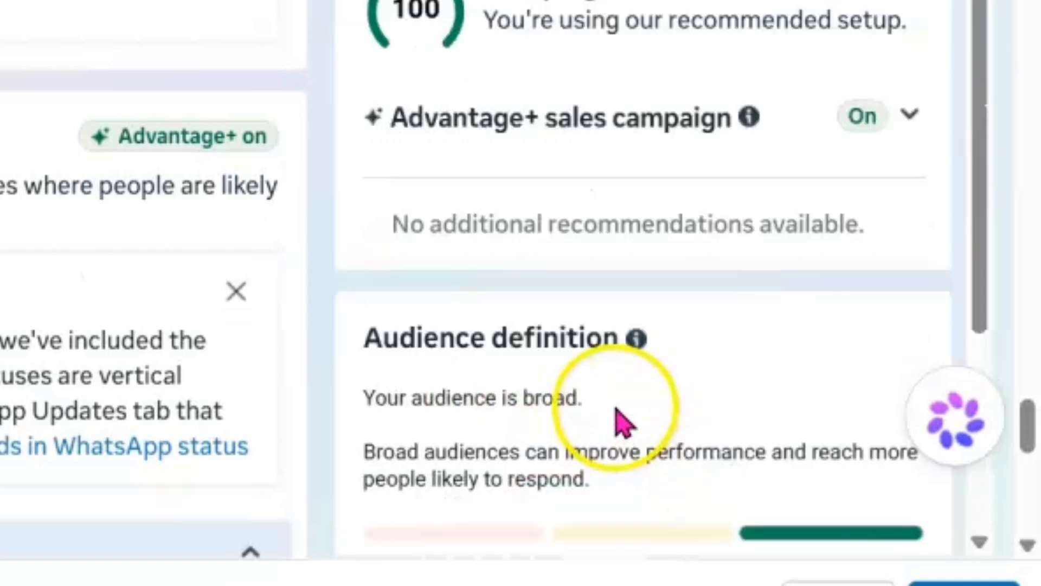
pyautogui.scroll(3, 618, 420)
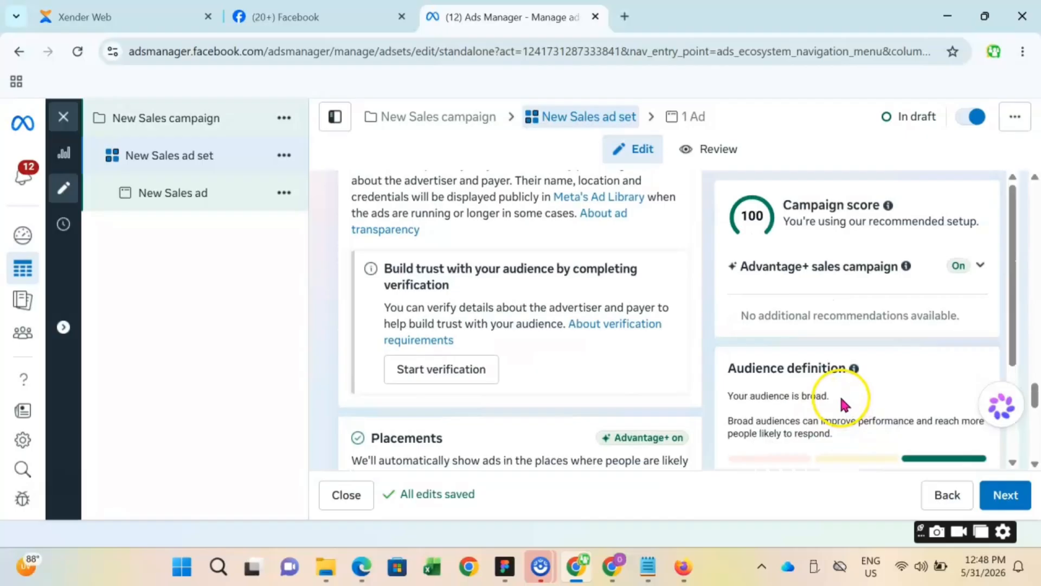
pyautogui.scroll(-2, 611, 407)
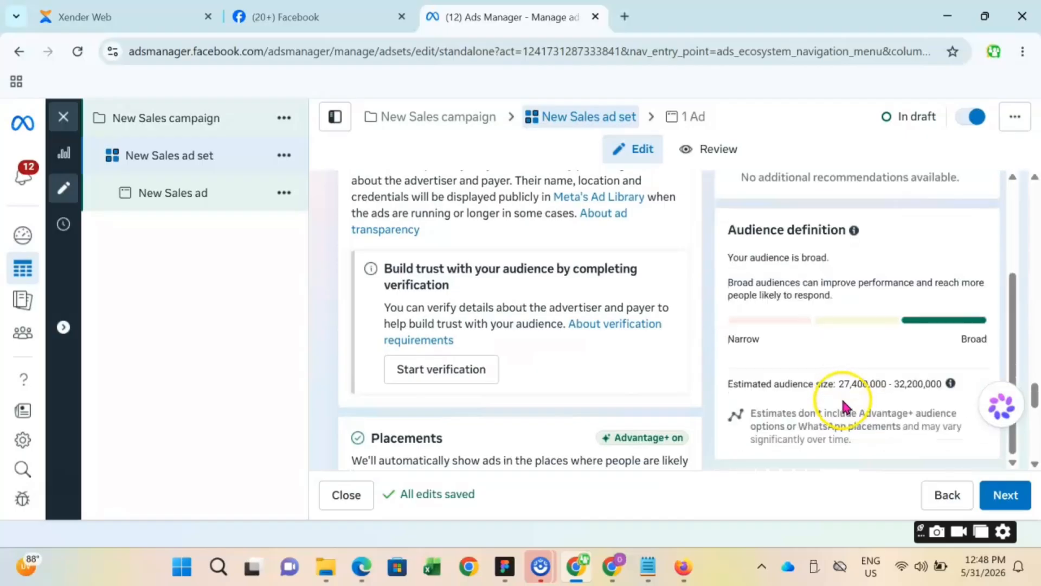
pyautogui.scroll(-3, 843, 406)
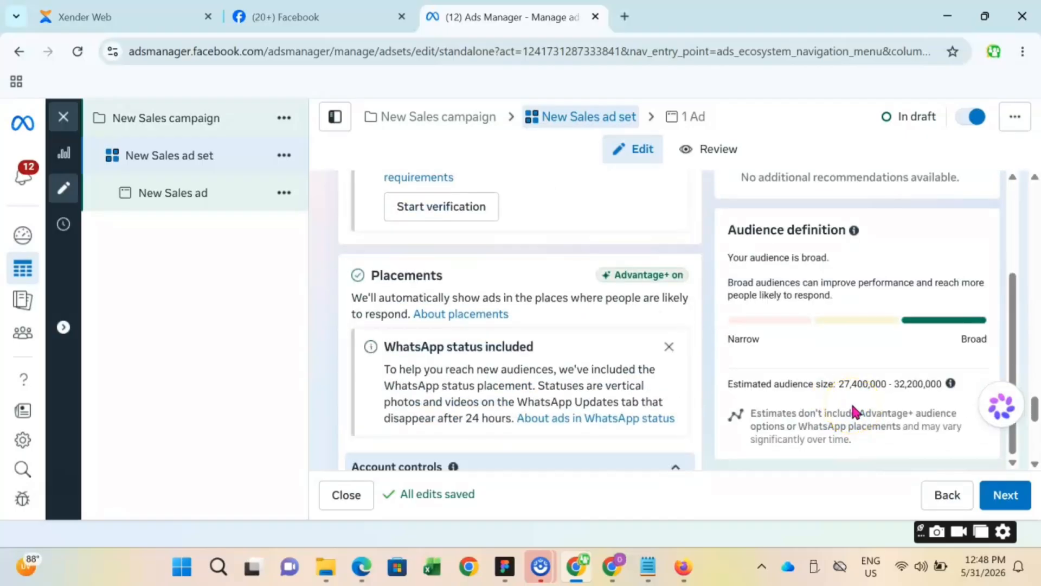